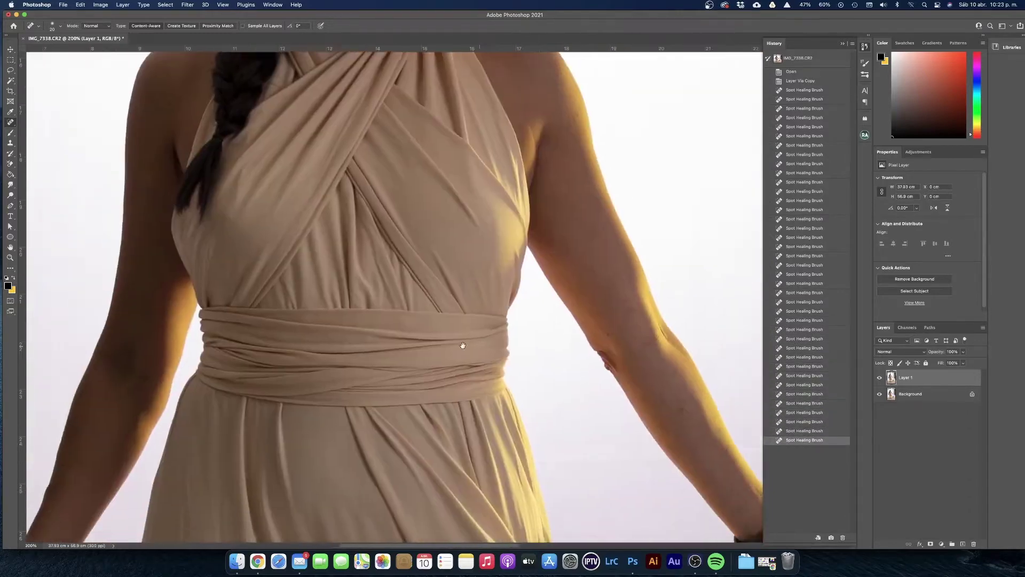
Step: Remove lint and blemishes from the skin, waistband and skirt on Layer 1 with the Content-Aware Spot Healing Brush
{"action": "left_click_drag", "start_coordinate": [464, 343], "coordinate": [579, 380]}
{"action": "scroll", "coordinate": [578, 381], "scroll_direction": "down", "scroll_amount": 10}
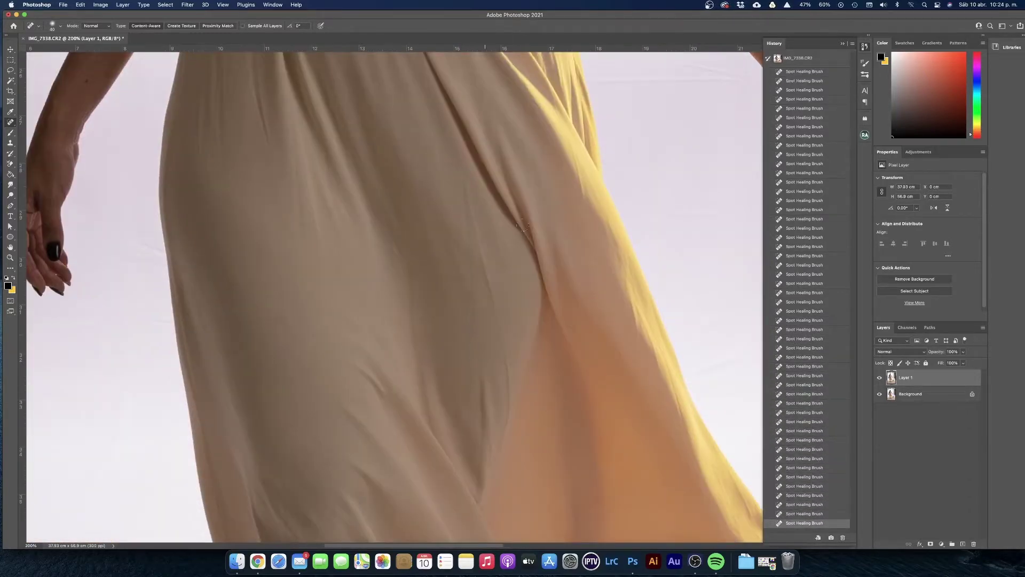
{"action": "scroll", "coordinate": [554, 254], "scroll_direction": "up", "scroll_amount": 5}
{"action": "left_click_drag", "start_coordinate": [535, 216], "coordinate": [537, 226]}
{"action": "scroll", "coordinate": [338, 235], "scroll_direction": "down", "scroll_amount": 3}
{"action": "scroll", "coordinate": [338, 235], "scroll_direction": "right", "scroll_amount": 3}
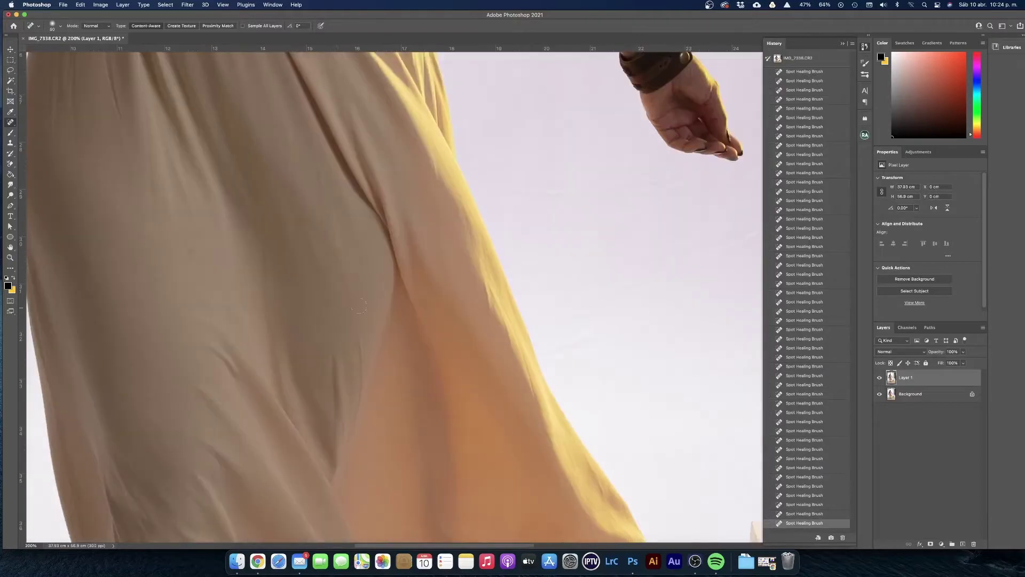
{"action": "scroll", "coordinate": [368, 334], "scroll_direction": "down", "scroll_amount": 10}
{"action": "scroll", "coordinate": [320, 293], "scroll_direction": "up", "scroll_amount": 10}
{"action": "scroll", "coordinate": [235, 280], "scroll_direction": "up", "scroll_amount": 5}
Step: Rename the retouched layer as liquify and set the face's Jawline to -73 in the Liquify filter
{"action": "key", "text": "super+0"}
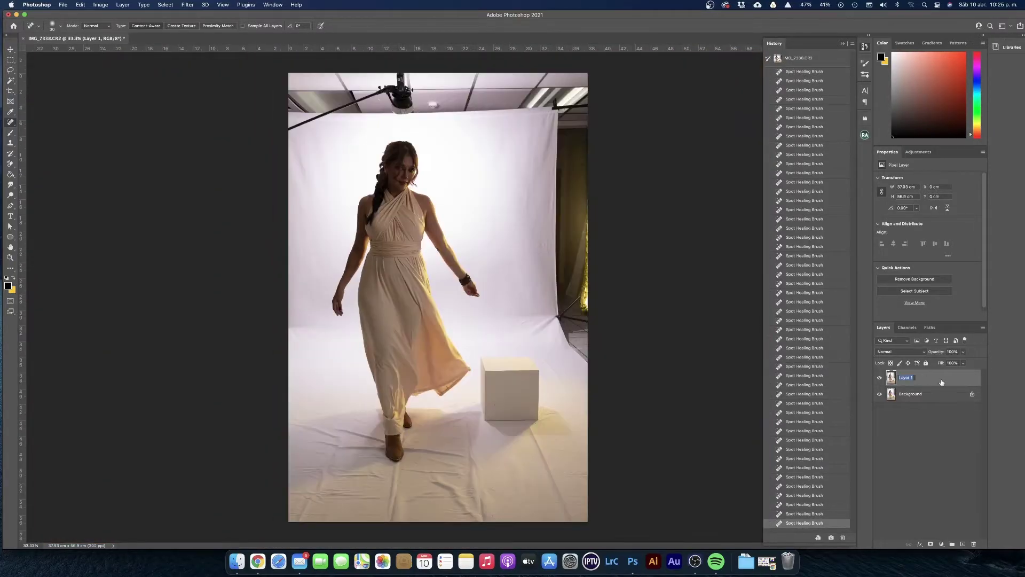
{"action": "key", "text": "super+shift+x"}
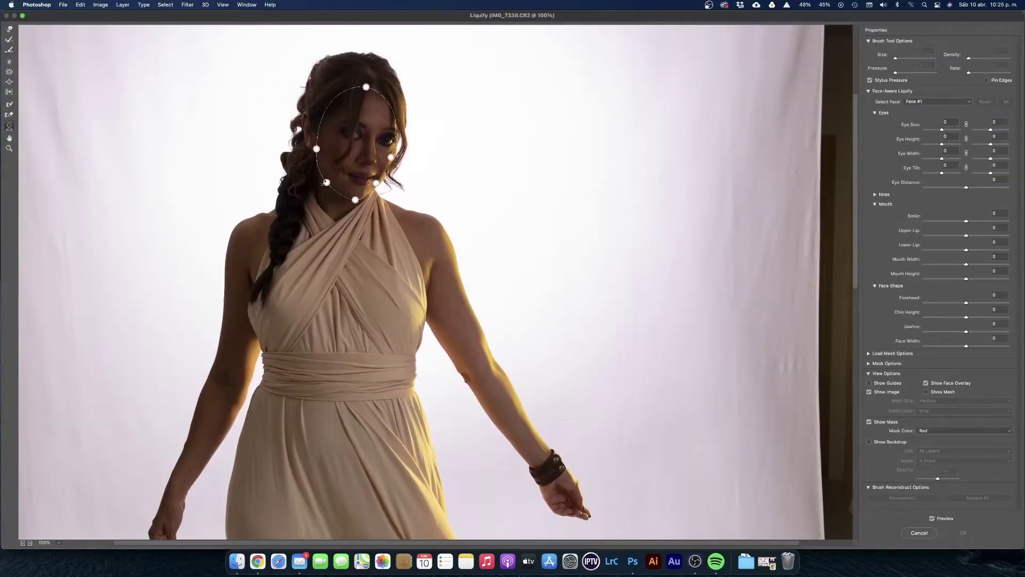
Step: Paint a freeze mask over the inner side of the arm beside the waist to protect it from warping
{"action": "key", "text": "f"}
{"action": "scroll", "coordinate": [368, 329], "scroll_direction": "up", "scroll_amount": 4}
{"action": "scroll", "coordinate": [224, 251], "scroll_direction": "down", "scroll_amount": 4}
{"action": "scroll", "coordinate": [225, 251], "scroll_direction": "left", "scroll_amount": 4}
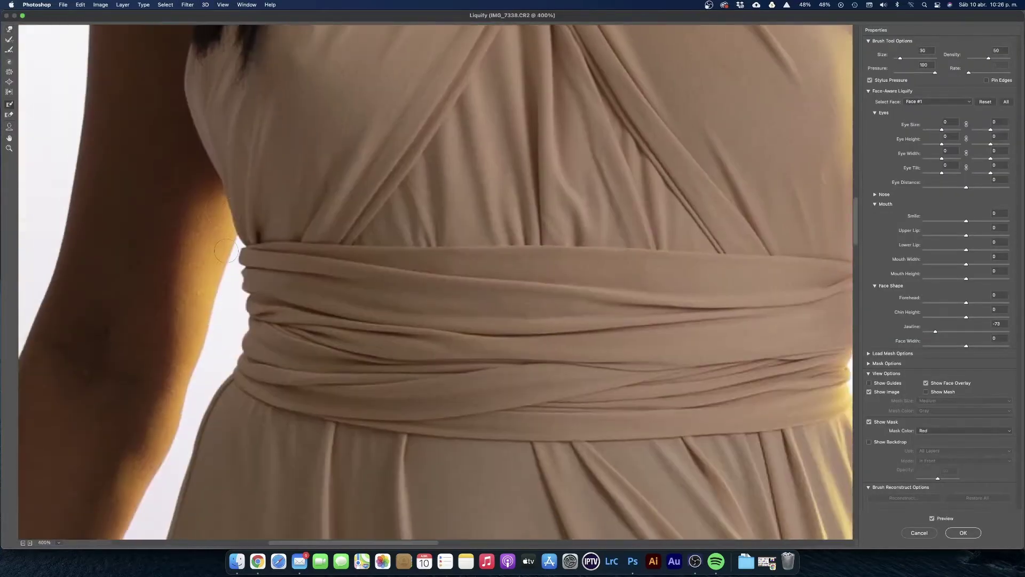
{"action": "scroll", "coordinate": [213, 293], "scroll_direction": "down", "scroll_amount": 2}
{"action": "left_click_drag", "start_coordinate": [243, 245], "coordinate": [160, 409]}
{"action": "key", "text": "bracketright"}
{"action": "scroll", "coordinate": [291, 163], "scroll_direction": "down", "scroll_amount": 2}
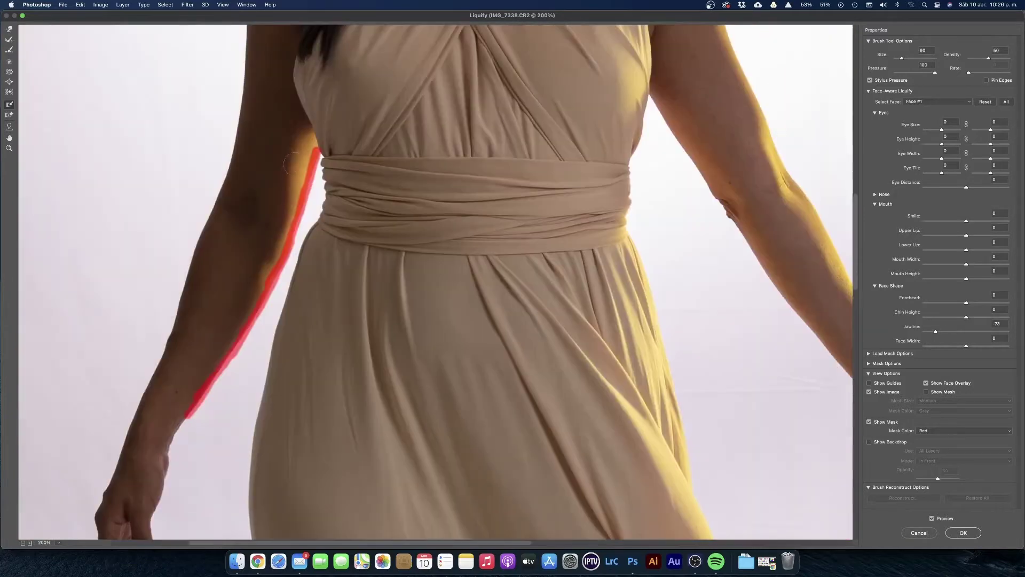
{"action": "scroll", "coordinate": [271, 216], "scroll_direction": "up", "scroll_amount": 3}
{"action": "scroll", "coordinate": [293, 211], "scroll_direction": "down", "scroll_amount": 2}
Step: Reshape the torso, waist and dress outline with the Forward Warp tool at pressure 25, and apply Liquify
{"action": "key", "text": "w"}
{"action": "scroll", "coordinate": [609, 158], "scroll_direction": "up", "scroll_amount": 2}
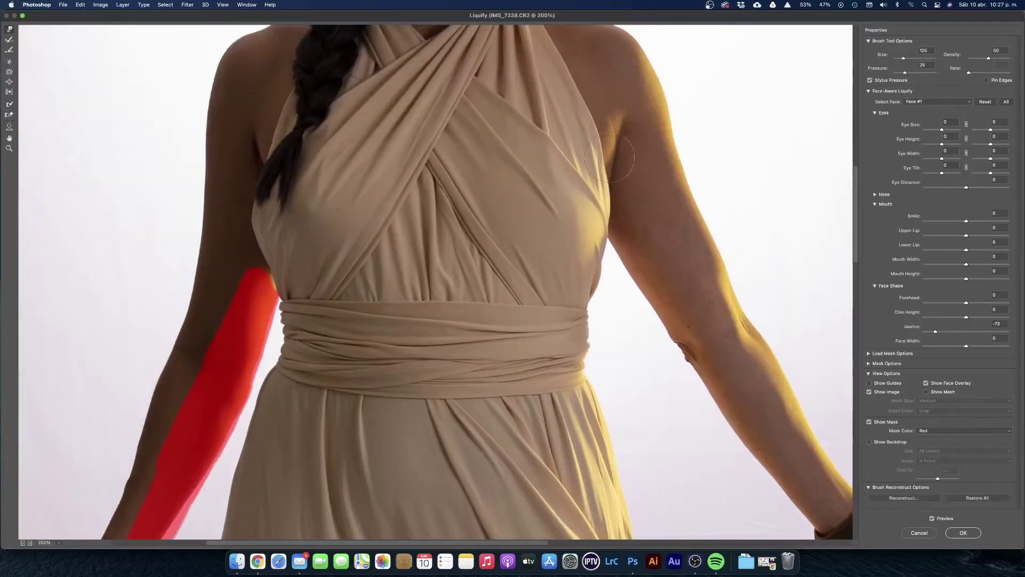
{"action": "scroll", "coordinate": [635, 297], "scroll_direction": "up", "scroll_amount": 2}
{"action": "scroll", "coordinate": [363, 251], "scroll_direction": "down", "scroll_amount": 3}
{"action": "scroll", "coordinate": [363, 251], "scroll_direction": "left", "scroll_amount": 1}
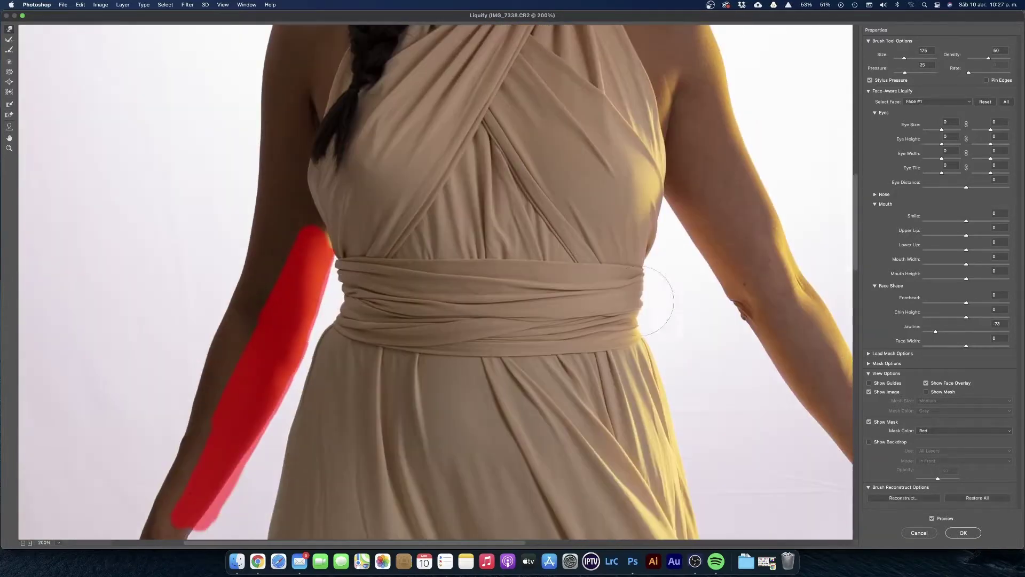
{"action": "scroll", "coordinate": [386, 271], "scroll_direction": "down", "scroll_amount": 3}
{"action": "scroll", "coordinate": [385, 271], "scroll_direction": "left", "scroll_amount": 2}
{"action": "key", "text": "bracketleft"}
{"action": "key", "text": "bracketright"}
{"action": "key", "text": "super+0"}
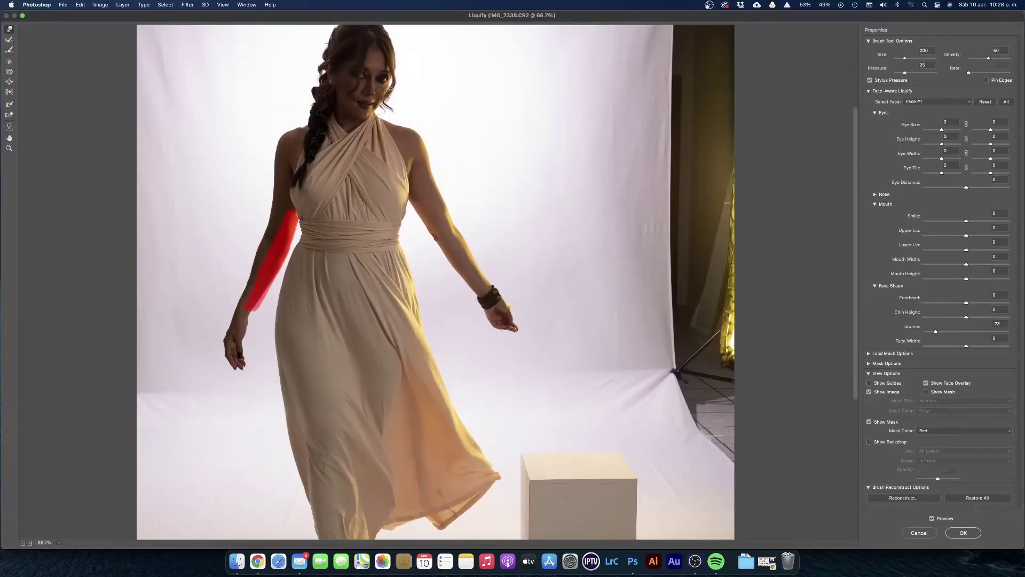
{"action": "left_click", "coordinate": [953, 532]}
Step: Try the Portraiture filter on the liquify layer with medium smoothing and output to a new layer
{"action": "left_click", "coordinate": [187, 5]}
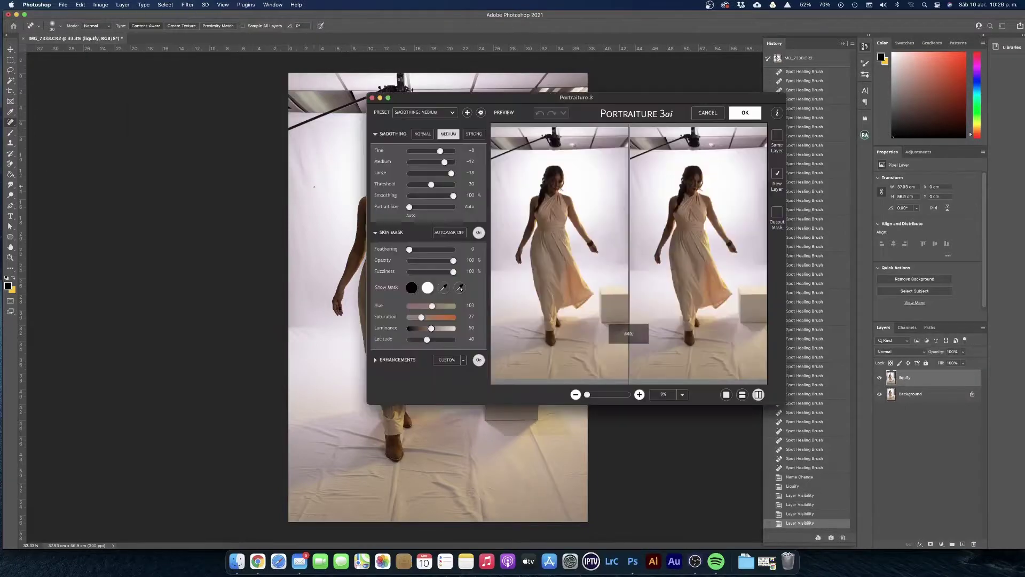
{"action": "left_click", "coordinate": [639, 394]}
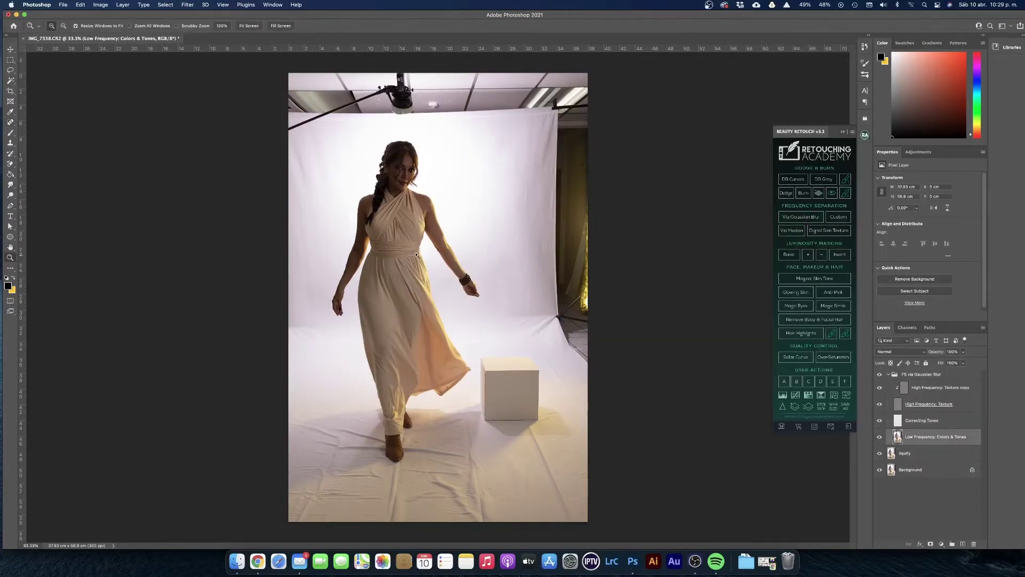
Step: Smooth uneven tones on the face and skirt in the Low Frequency: Colors & Tones layer using Lasso selections with a 12 px feather
{"action": "left_click_drag", "start_coordinate": [368, 154], "coordinate": [427, 198]}
{"action": "key", "text": "l"}
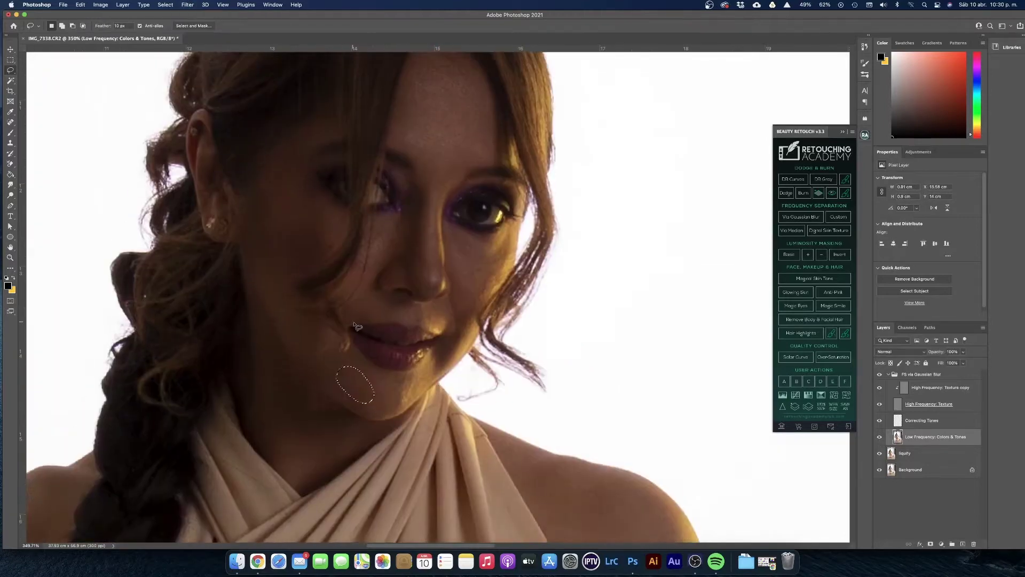
{"action": "key", "text": "super+0"}
{"action": "key", "text": "super+1"}
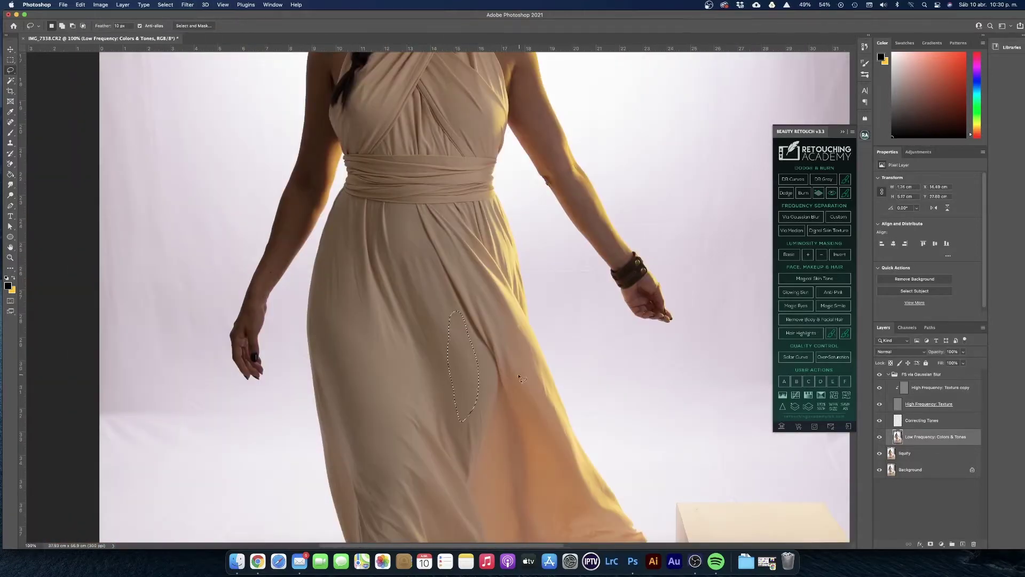
{"action": "scroll", "coordinate": [368, 310], "scroll_direction": "down", "scroll_amount": 10}
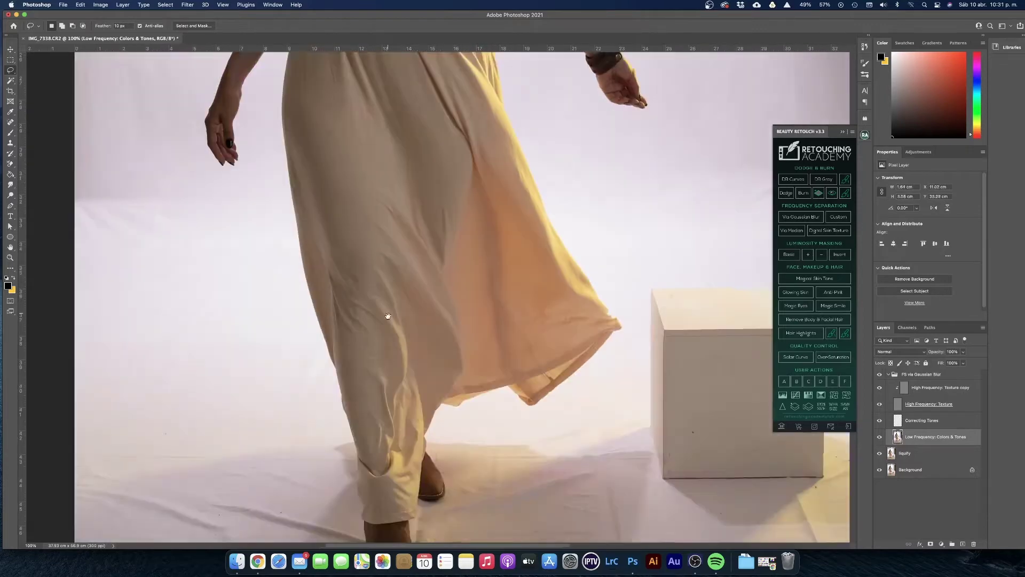
Step: Clean up the bodice fabric on the High Frequency: Texture layer with the Clone Stamp, sampling the current layer
{"action": "scroll", "coordinate": [389, 331], "scroll_direction": "up", "scroll_amount": 10}
{"action": "scroll", "coordinate": [358, 244], "scroll_direction": "up", "scroll_amount": 5}
{"action": "key", "text": "super+plus"}
{"action": "key", "text": "super+plus"}
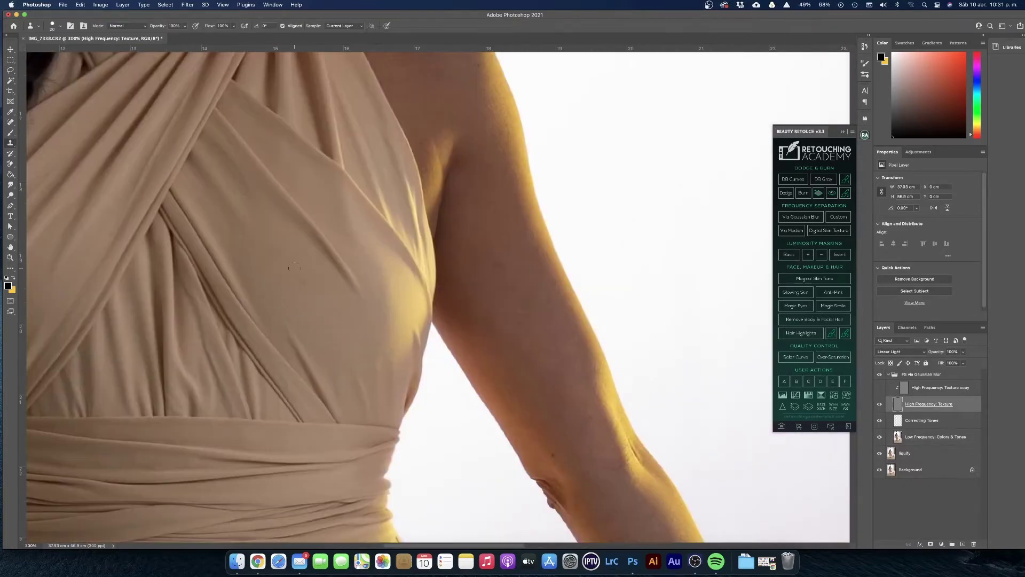
{"action": "scroll", "coordinate": [375, 325], "scroll_direction": "down", "scroll_amount": 5}
{"action": "scroll", "coordinate": [375, 326], "scroll_direction": "left", "scroll_amount": 5}
{"action": "right_click", "coordinate": [355, 243]}
{"action": "key", "text": "Escape"}
Step: Clone away small wrinkles and marks across the skirt on the High Frequency: Texture layer
{"action": "scroll", "coordinate": [302, 246], "scroll_direction": "down", "scroll_amount": 10}
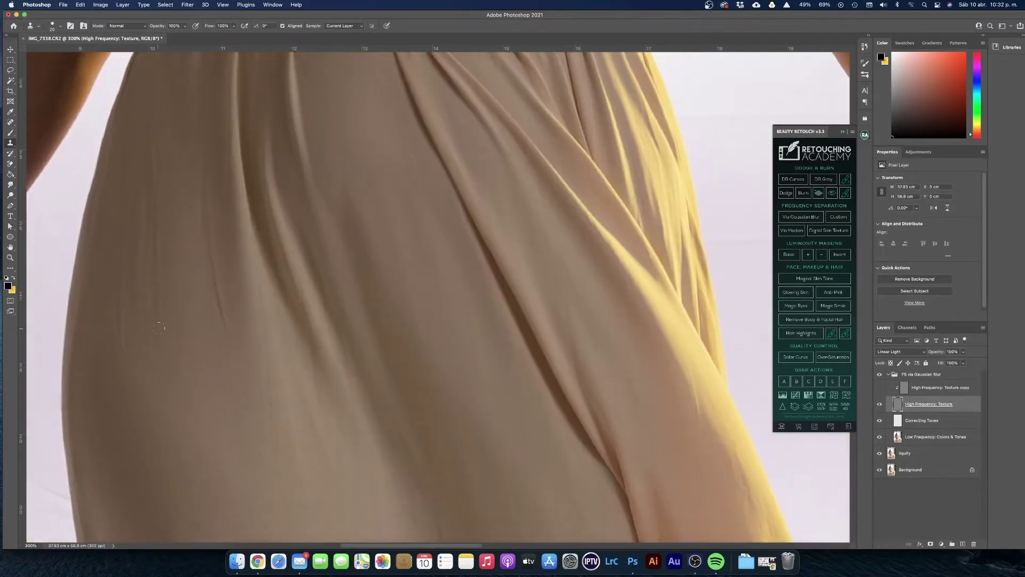
{"action": "scroll", "coordinate": [206, 317], "scroll_direction": "up", "scroll_amount": 5}
{"action": "scroll", "coordinate": [207, 317], "scroll_direction": "left", "scroll_amount": 2}
{"action": "scroll", "coordinate": [206, 256], "scroll_direction": "down", "scroll_amount": 4}
{"action": "scroll", "coordinate": [205, 256], "scroll_direction": "left", "scroll_amount": 4}
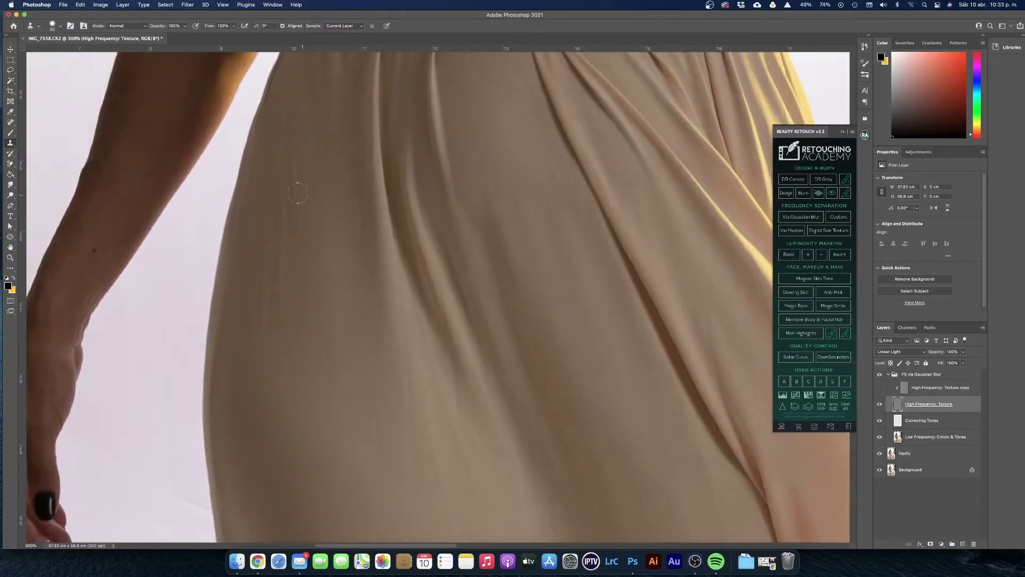
{"action": "scroll", "coordinate": [267, 302], "scroll_direction": "down", "scroll_amount": 4}
{"action": "scroll", "coordinate": [267, 302], "scroll_direction": "right", "scroll_amount": 2}
{"action": "scroll", "coordinate": [341, 218], "scroll_direction": "right", "scroll_amount": 5}
{"action": "scroll", "coordinate": [342, 218], "scroll_direction": "down", "scroll_amount": 3}
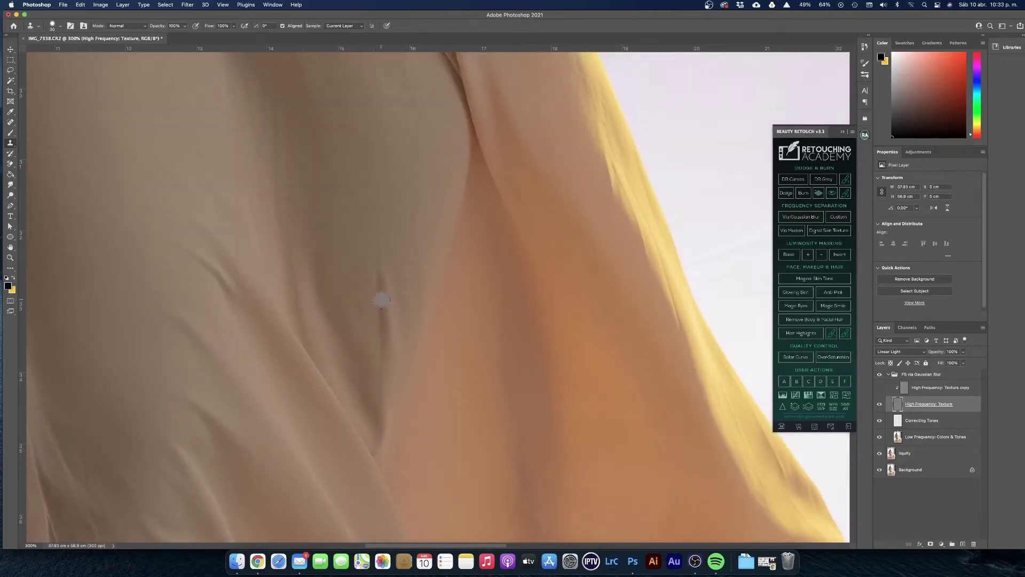
Step: Merge the frequency separation group into a single layer named base
{"action": "key", "text": "super+1"}
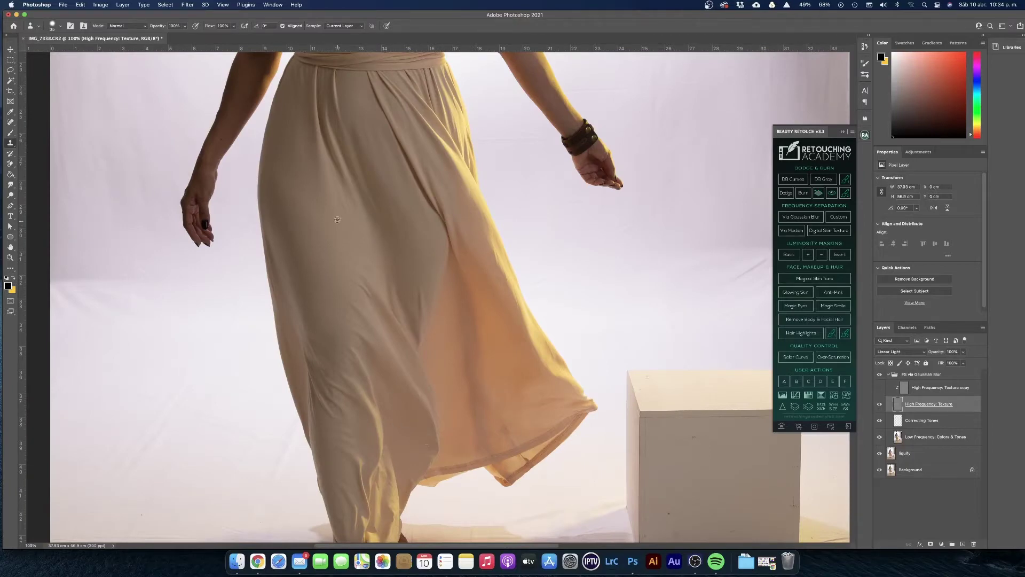
{"action": "scroll", "coordinate": [337, 219], "scroll_direction": "up", "scroll_amount": 10}
{"action": "scroll", "coordinate": [337, 219], "scroll_direction": "left", "scroll_amount": 1}
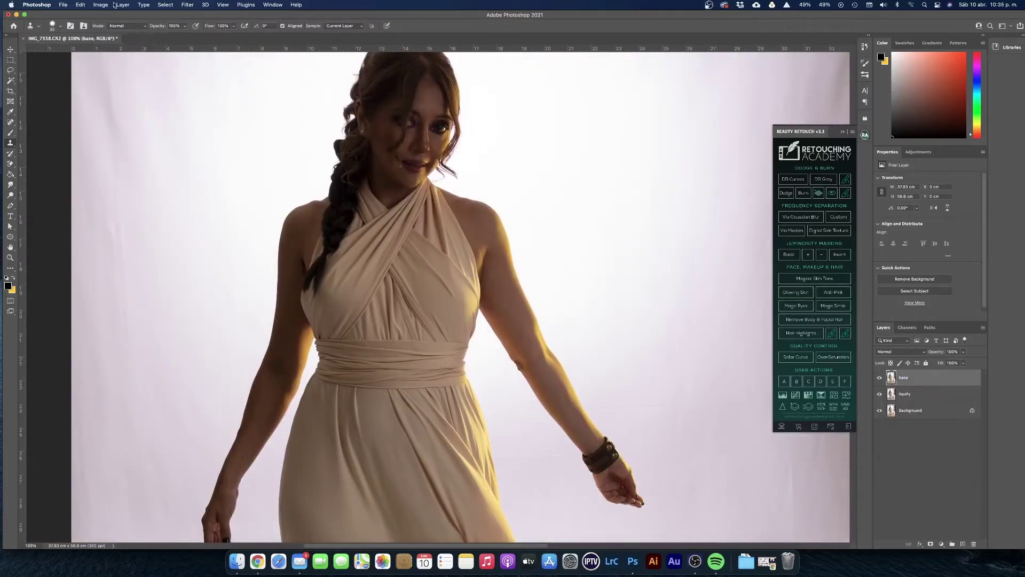
Step: Apply Portraiture to a new layer with medium smoothing, skin mask feathering of 40 and enhancements switched off
{"action": "left_click", "coordinate": [107, 5]}
{"action": "mouse_move", "coordinate": [146, 31]}
{"action": "left_click", "coordinate": [209, 15]}
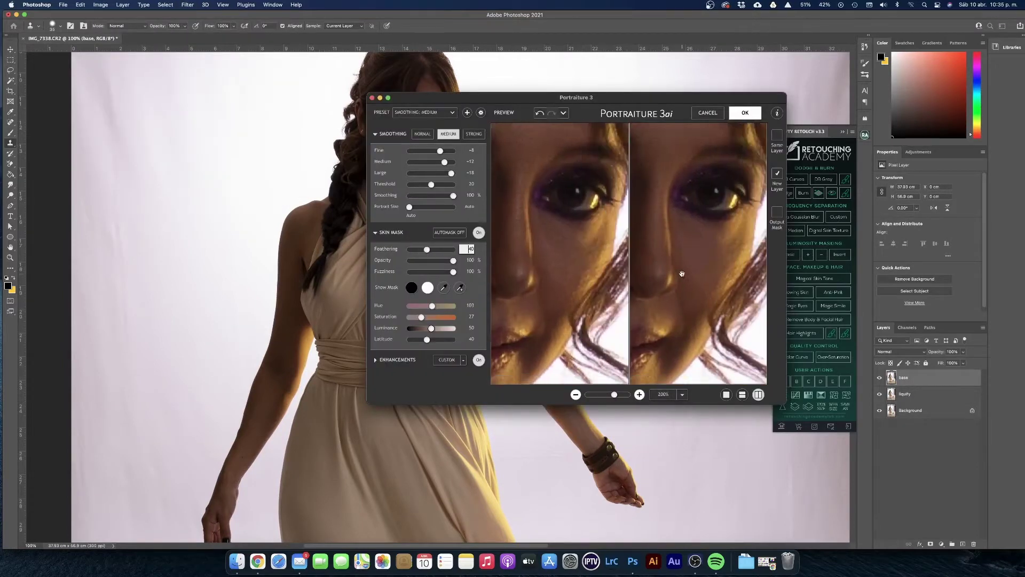
{"action": "left_click", "coordinate": [457, 371]}
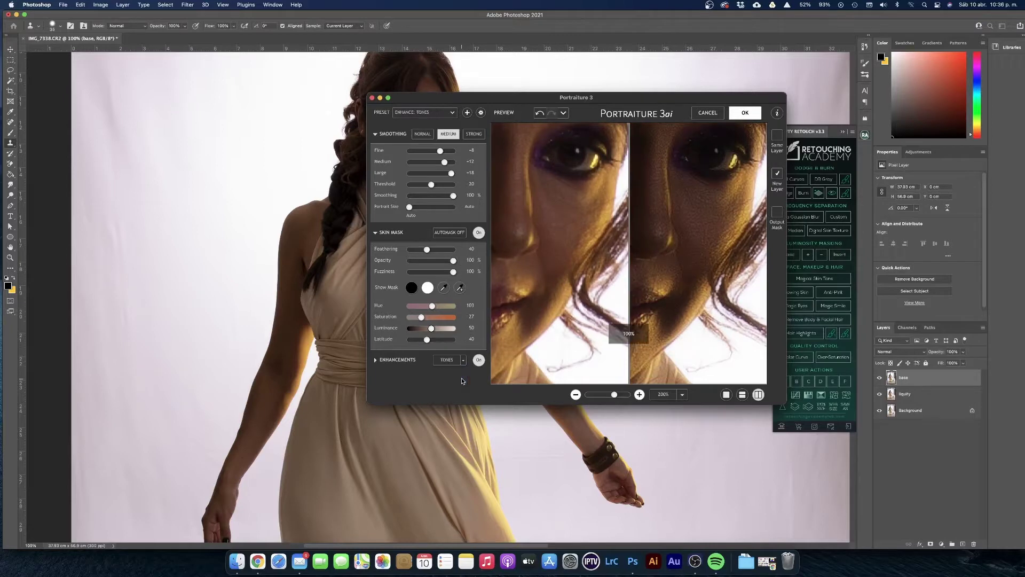
{"action": "left_click", "coordinate": [478, 360]}
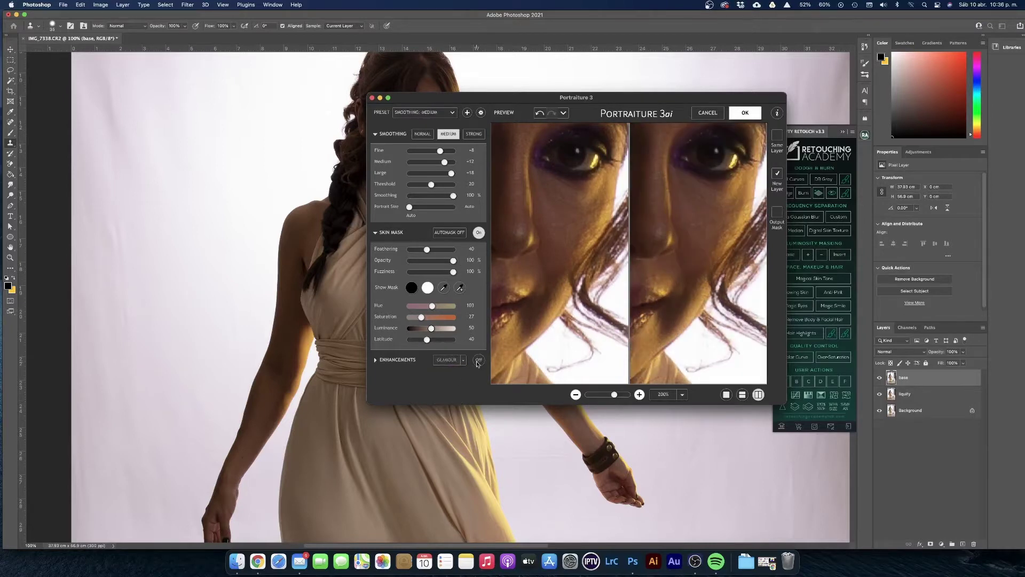
{"action": "left_click", "coordinate": [746, 113]}
Step: Hide the base copy layer with a black mask and paint white on it to reveal the smoothing on the face
{"action": "left_click", "coordinate": [930, 543], "text": "alt"}
{"action": "key", "text": "d"}
{"action": "left_click", "coordinate": [10, 133]}
{"action": "scroll", "coordinate": [408, 171], "scroll_direction": "up", "scroll_amount": 6}
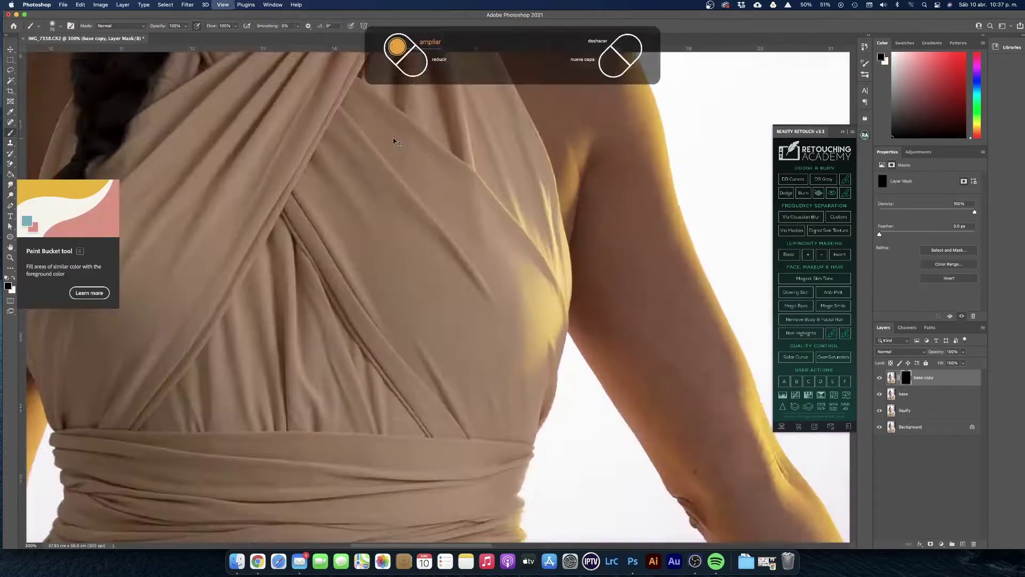
{"action": "scroll", "coordinate": [490, 245], "scroll_direction": "down", "scroll_amount": 3}
{"action": "scroll", "coordinate": [490, 245], "scroll_direction": "left", "scroll_amount": 3}
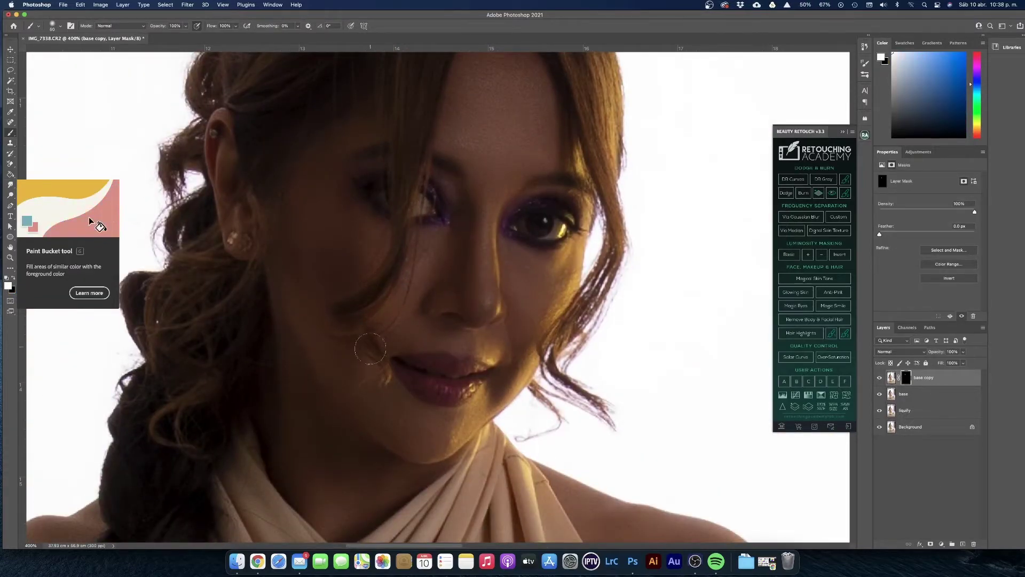
Step: Paint white on the base copy mask over the shoulder and arm on the bracelet side, down to the hand
{"action": "scroll", "coordinate": [470, 135], "scroll_direction": "down", "scroll_amount": 10}
{"action": "scroll", "coordinate": [339, 348], "scroll_direction": "right", "scroll_amount": 6}
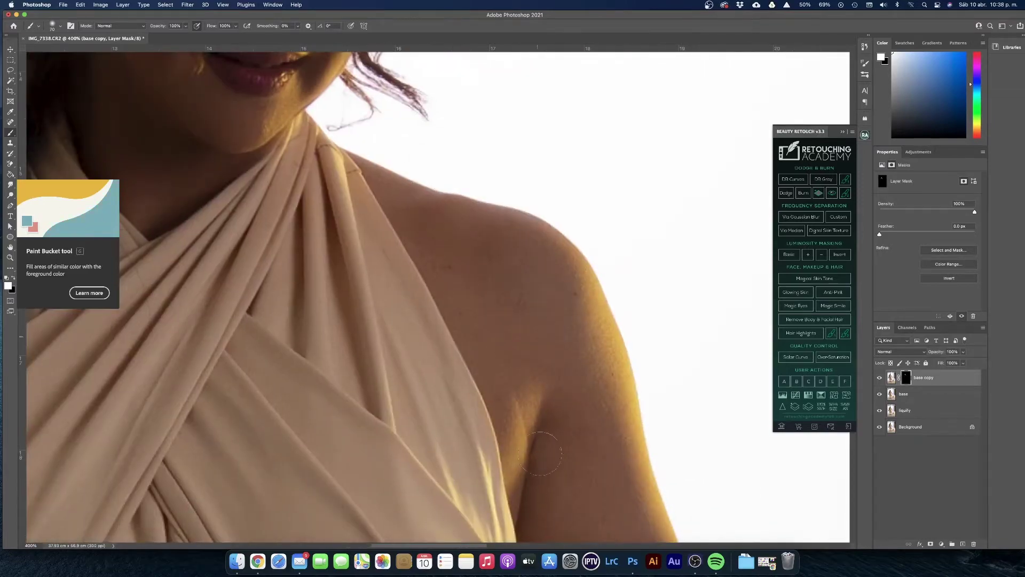
{"action": "scroll", "coordinate": [520, 382], "scroll_direction": "down", "scroll_amount": 8}
{"action": "scroll", "coordinate": [480, 309], "scroll_direction": "right", "scroll_amount": 4}
{"action": "scroll", "coordinate": [510, 405], "scroll_direction": "down", "scroll_amount": 8}
{"action": "scroll", "coordinate": [480, 331], "scroll_direction": "right", "scroll_amount": 5}
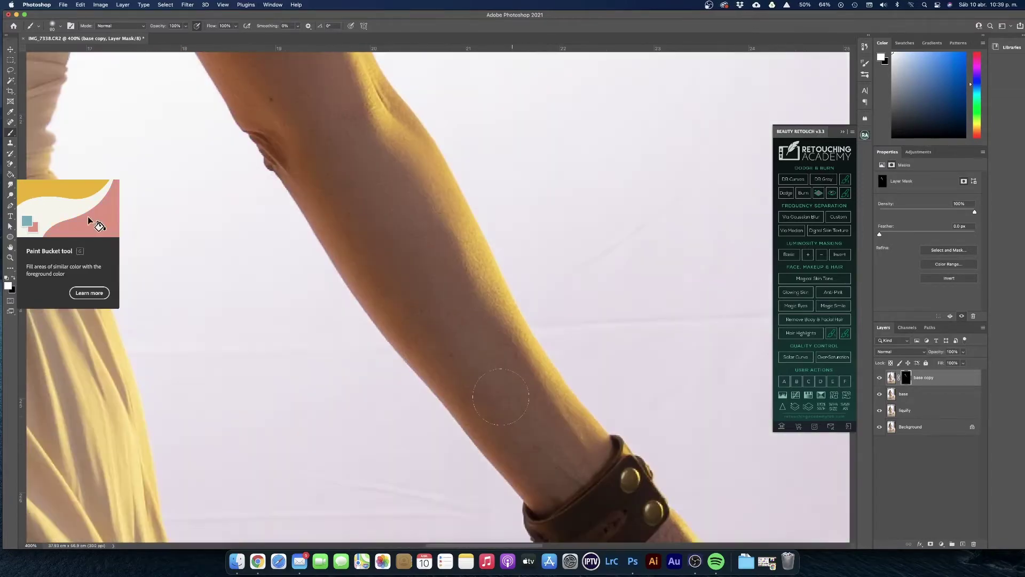
{"action": "scroll", "coordinate": [527, 422], "scroll_direction": "down", "scroll_amount": 5}
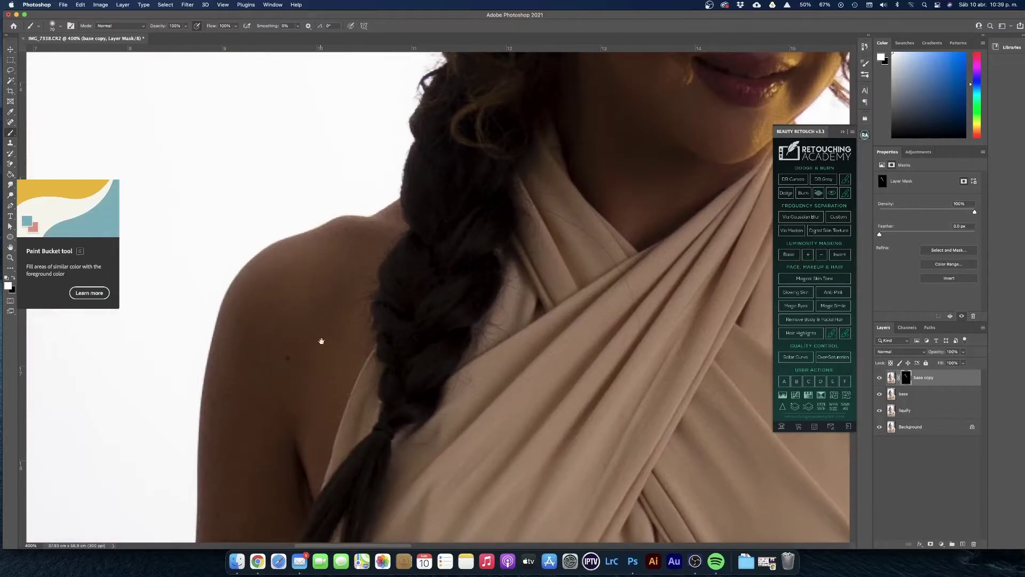
Step: Paint the smoothing onto the braid-side shoulder and arm, and save the document as a PSD with Maximize Compatibility on
{"action": "scroll", "coordinate": [321, 341], "scroll_direction": "down", "scroll_amount": 15}
{"action": "scroll", "coordinate": [380, 245], "scroll_direction": "left", "scroll_amount": 5}
{"action": "scroll", "coordinate": [419, 415], "scroll_direction": "down", "scroll_amount": 5}
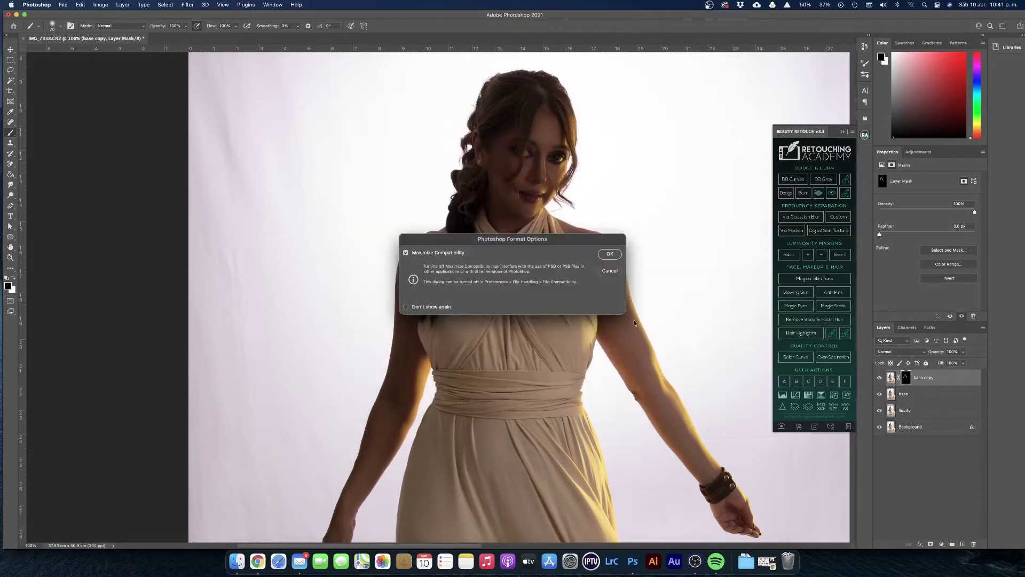
{"action": "left_click", "coordinate": [610, 254]}
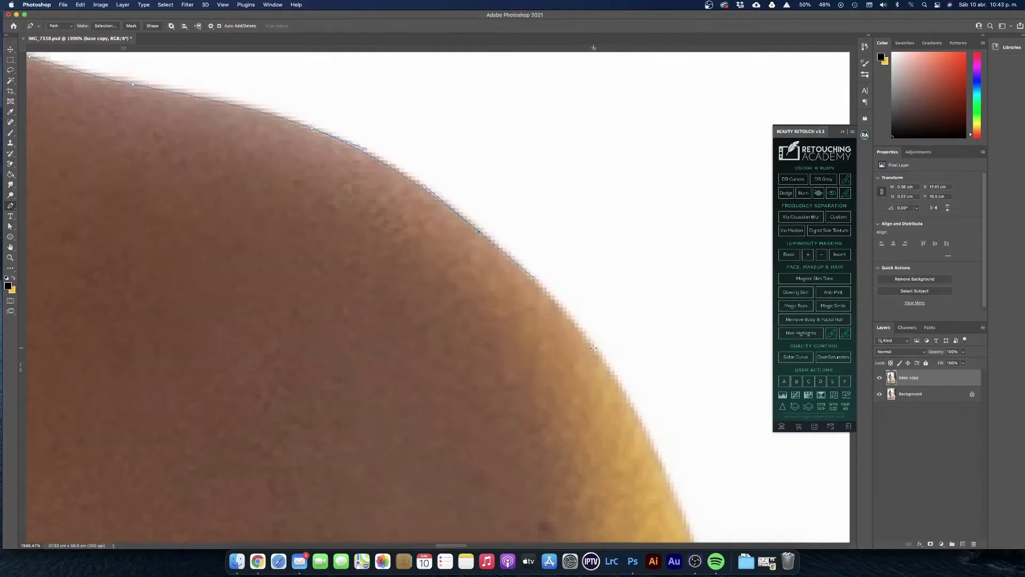
Step: Trace the outer edge of the shoulder and arm down to the bracelet with a Pen tool path
{"action": "left_click", "coordinate": [513, 295]}
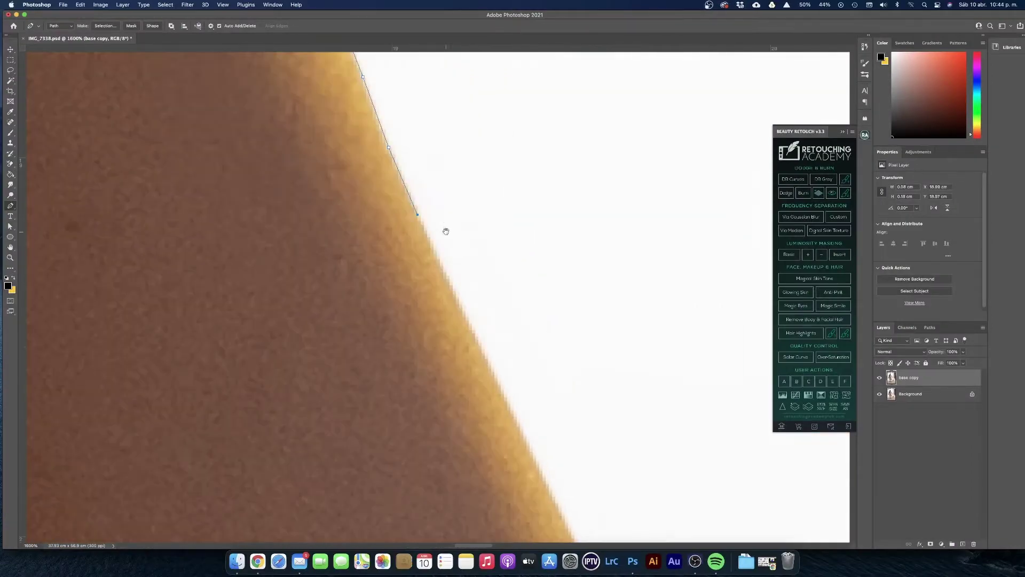
{"action": "left_click", "coordinate": [381, 207]}
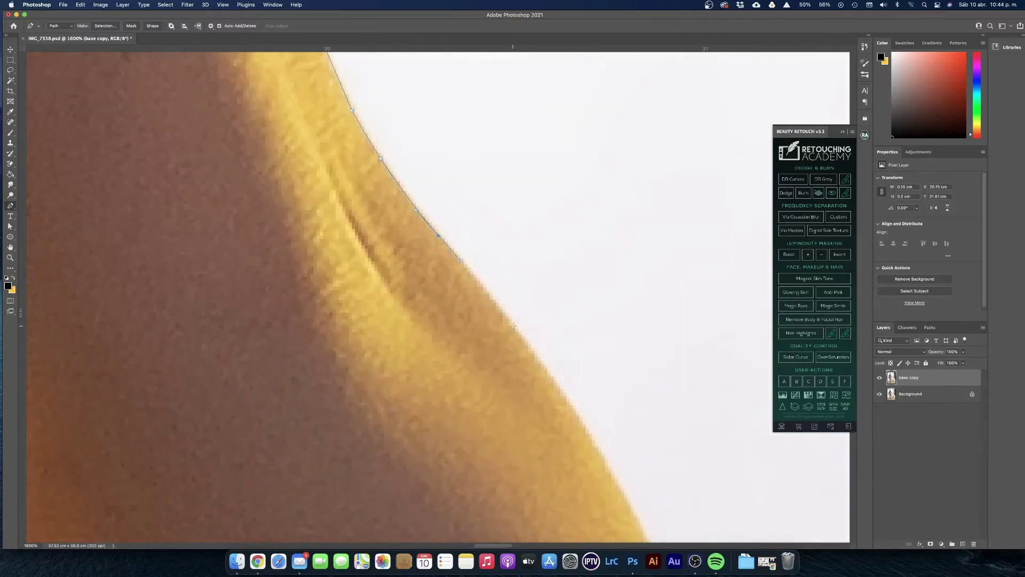
{"action": "left_click", "coordinate": [515, 272]}
{"action": "left_click", "coordinate": [357, 282]}
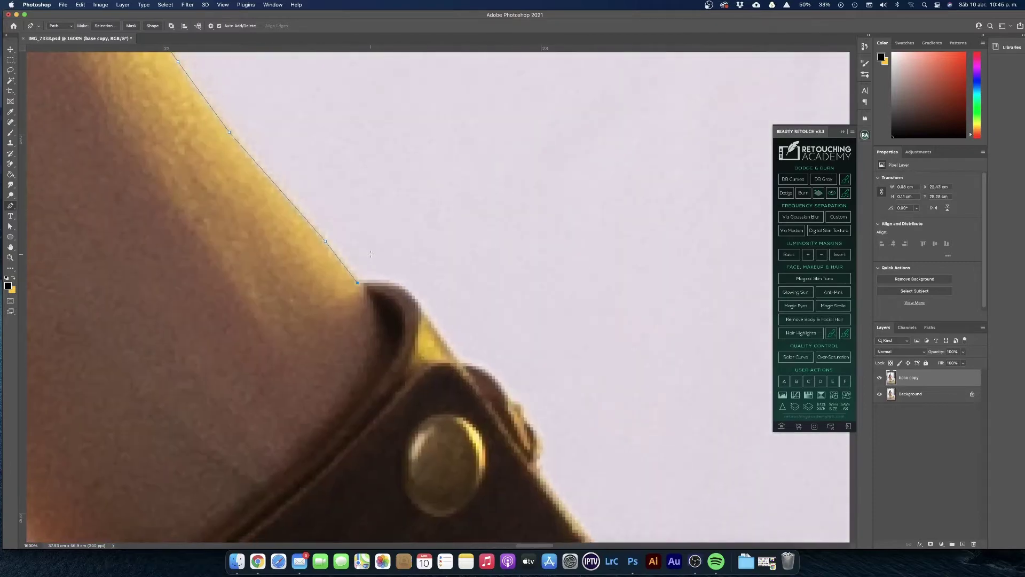
Step: Extend the pen path along the outer edge of the bracelet and hand, around the fingertips to the underside of the fingers
{"action": "left_click", "coordinate": [460, 363]}
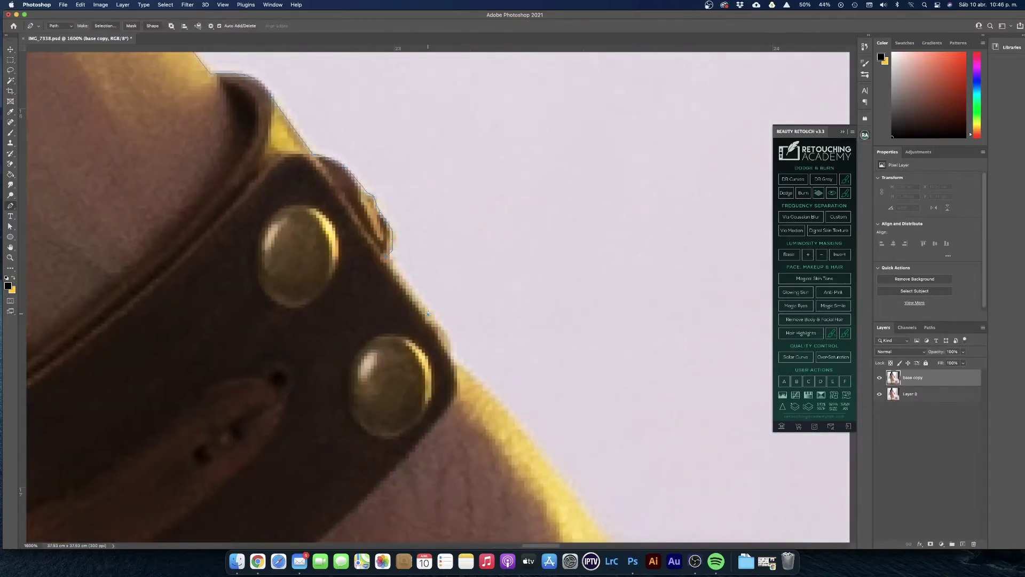
{"action": "left_click", "coordinate": [467, 284]}
{"action": "scroll", "coordinate": [486, 310], "scroll_direction": "down", "scroll_amount": 4}
{"action": "left_click", "coordinate": [513, 293]}
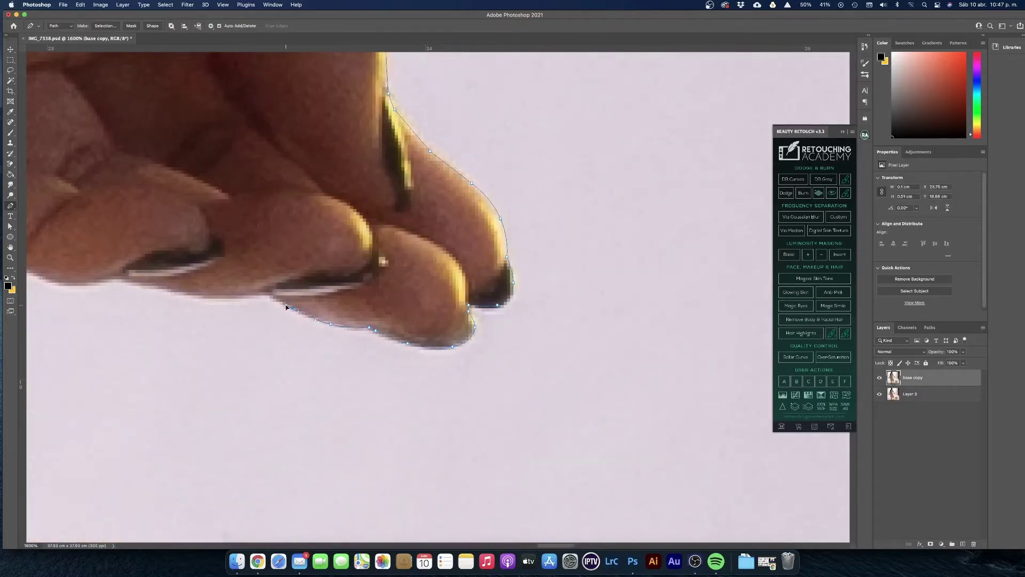
{"action": "scroll", "coordinate": [290, 309], "scroll_direction": "left", "scroll_amount": 6}
{"action": "left_click", "coordinate": [430, 373]}
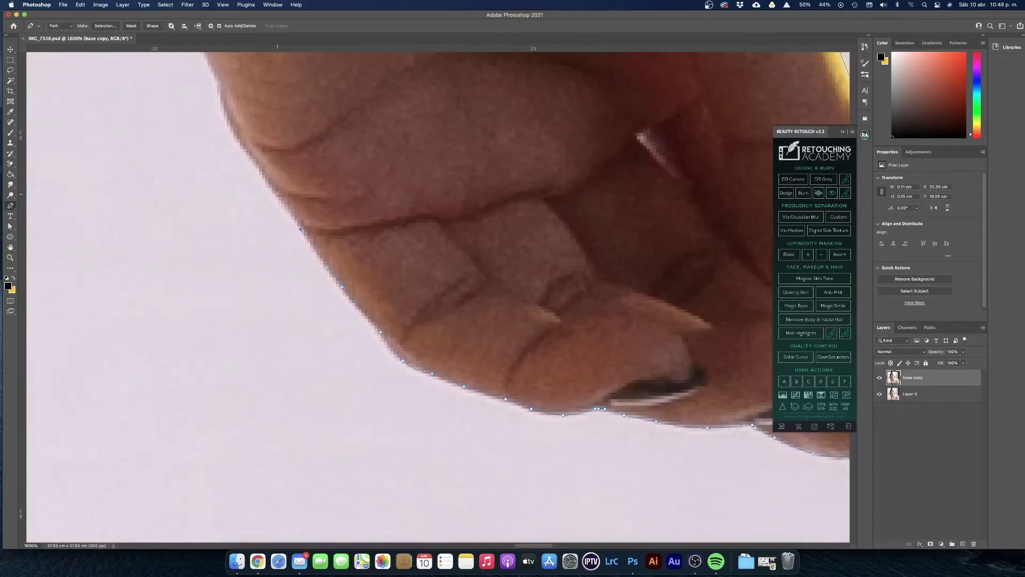
Step: Continue the pen path up the inner side of the hand and around the inner edge of the bracelet
{"action": "scroll", "coordinate": [301, 228], "scroll_direction": "up", "scroll_amount": 8}
{"action": "scroll", "coordinate": [302, 229], "scroll_direction": "left", "scroll_amount": 6}
{"action": "left_click", "coordinate": [403, 275]}
{"action": "left_click_drag", "start_coordinate": [368, 149], "coordinate": [582, 343]}
{"action": "left_click", "coordinate": [517, 331]}
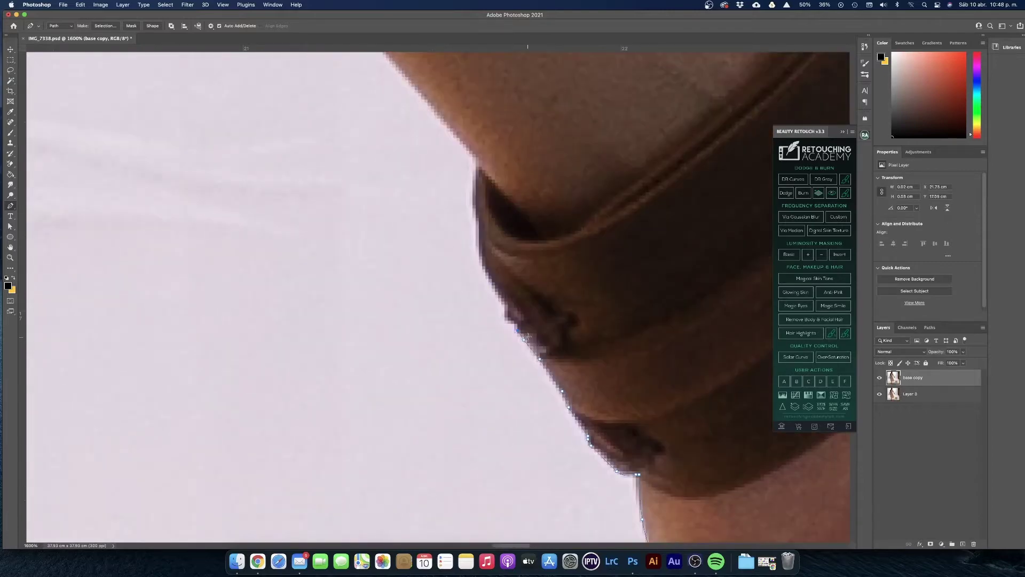
{"action": "scroll", "coordinate": [475, 199], "scroll_direction": "up", "scroll_amount": 8}
{"action": "left_click", "coordinate": [540, 350]}
Step: Trace the inner edge of the bracelet-side arm from the forearm up to the armpit
{"action": "scroll", "coordinate": [539, 351], "scroll_direction": "left", "scroll_amount": 4}
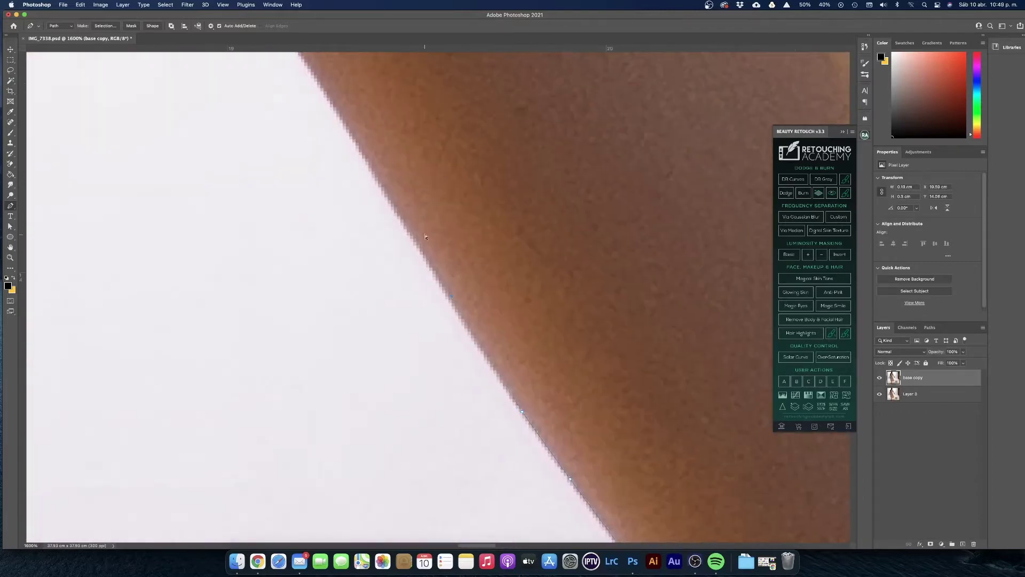
{"action": "left_click", "coordinate": [442, 243]}
{"action": "scroll", "coordinate": [516, 409], "scroll_direction": "up", "scroll_amount": 8}
{"action": "scroll", "coordinate": [517, 409], "scroll_direction": "left", "scroll_amount": 4}
{"action": "scroll", "coordinate": [452, 317], "scroll_direction": "up", "scroll_amount": 14}
{"action": "scroll", "coordinate": [452, 317], "scroll_direction": "left", "scroll_amount": 19}
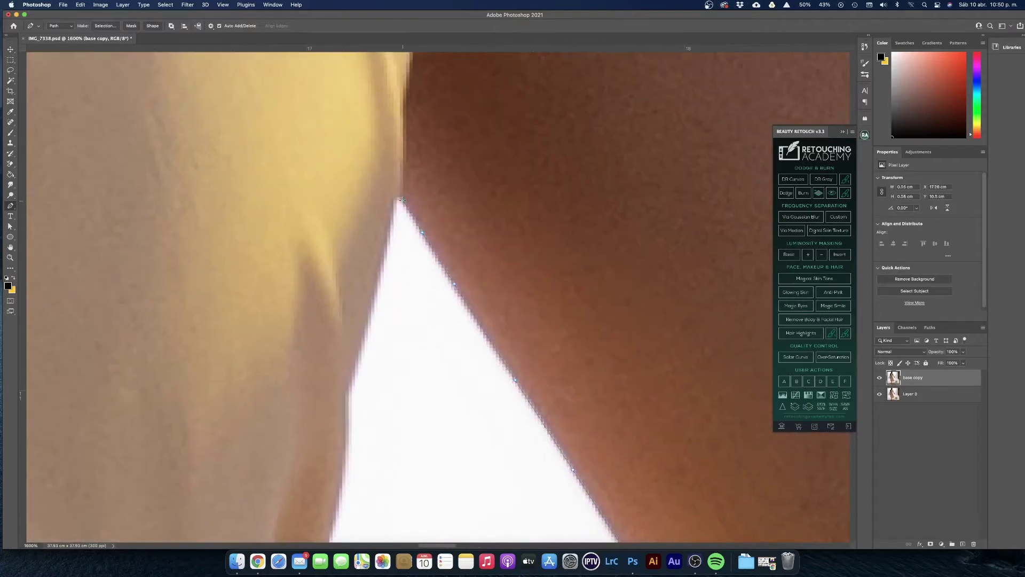
{"action": "left_click", "coordinate": [468, 179]}
Step: Trace the dress down from the armpit over the bodice and waistband folds on the bracelet side, and save the document
{"action": "scroll", "coordinate": [368, 408], "scroll_direction": "down", "scroll_amount": 10}
{"action": "left_click", "coordinate": [419, 313]}
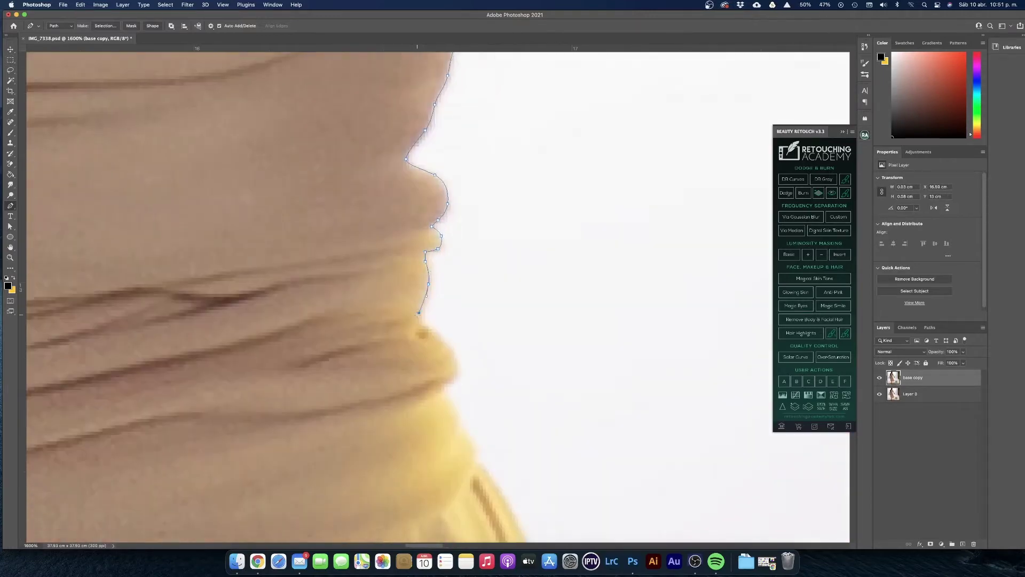
{"action": "scroll", "coordinate": [419, 312], "scroll_direction": "down", "scroll_amount": 10}
{"action": "key", "text": "super+s"}
{"action": "scroll", "coordinate": [390, 138], "scroll_direction": "up", "scroll_amount": 15}
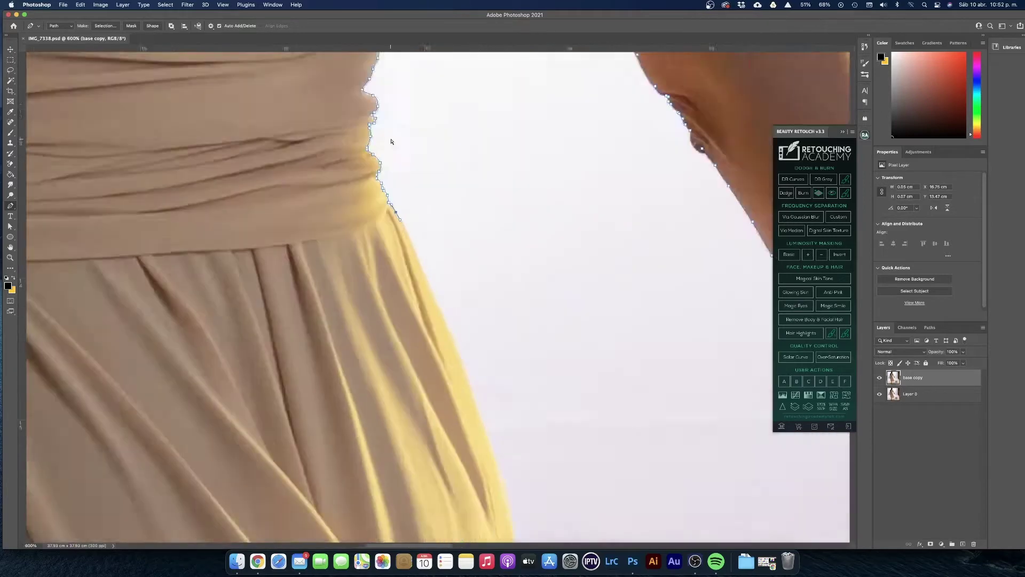
Step: Continue the pen path down the skirt's outer edge from the waistband along the flared side
{"action": "scroll", "coordinate": [381, 209], "scroll_direction": "down", "scroll_amount": 8}
{"action": "left_click", "coordinate": [447, 275]}
{"action": "scroll", "coordinate": [500, 350], "scroll_direction": "right", "scroll_amount": 10}
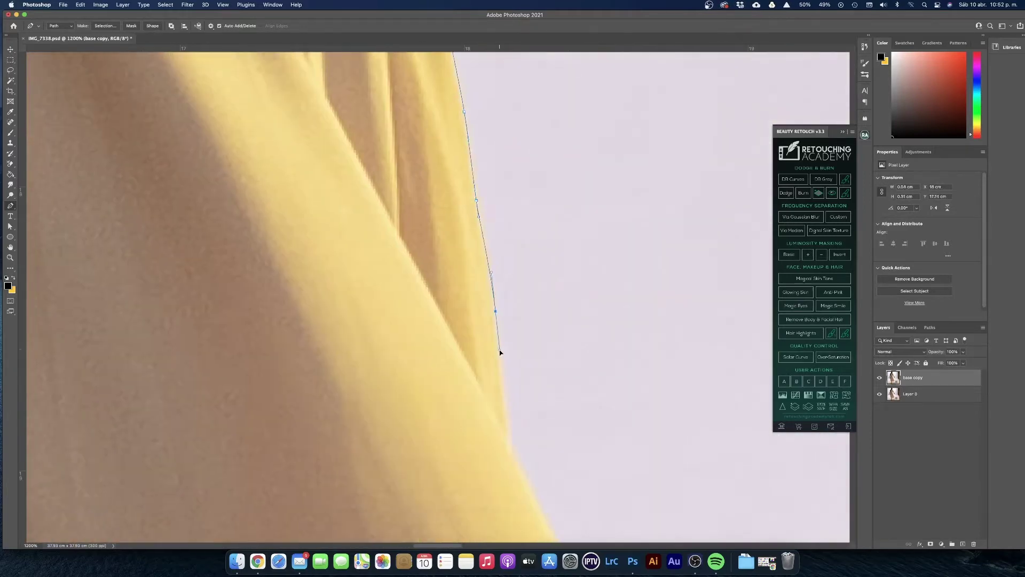
{"action": "scroll", "coordinate": [460, 337], "scroll_direction": "down", "scroll_amount": 5}
{"action": "left_click", "coordinate": [356, 223]}
{"action": "scroll", "coordinate": [380, 238], "scroll_direction": "right", "scroll_amount": 7}
{"action": "scroll", "coordinate": [380, 239], "scroll_direction": "down", "scroll_amount": 12}
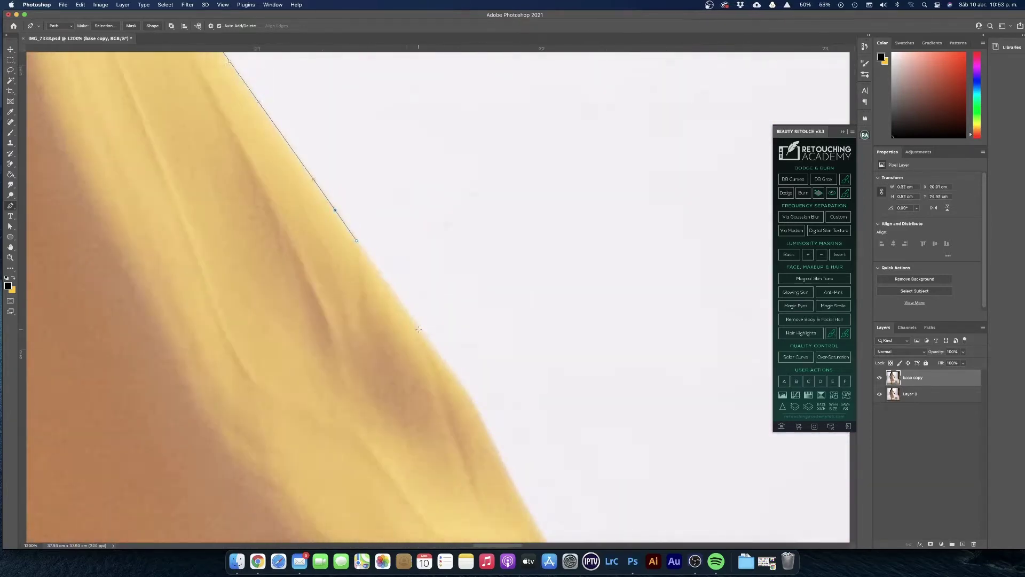
Step: Trace the lower flared edge of the skirt around its folds to the outermost tip
{"action": "left_click", "coordinate": [439, 359]}
{"action": "left_click", "coordinate": [445, 425]}
{"action": "scroll", "coordinate": [541, 463], "scroll_direction": "left", "scroll_amount": 10}
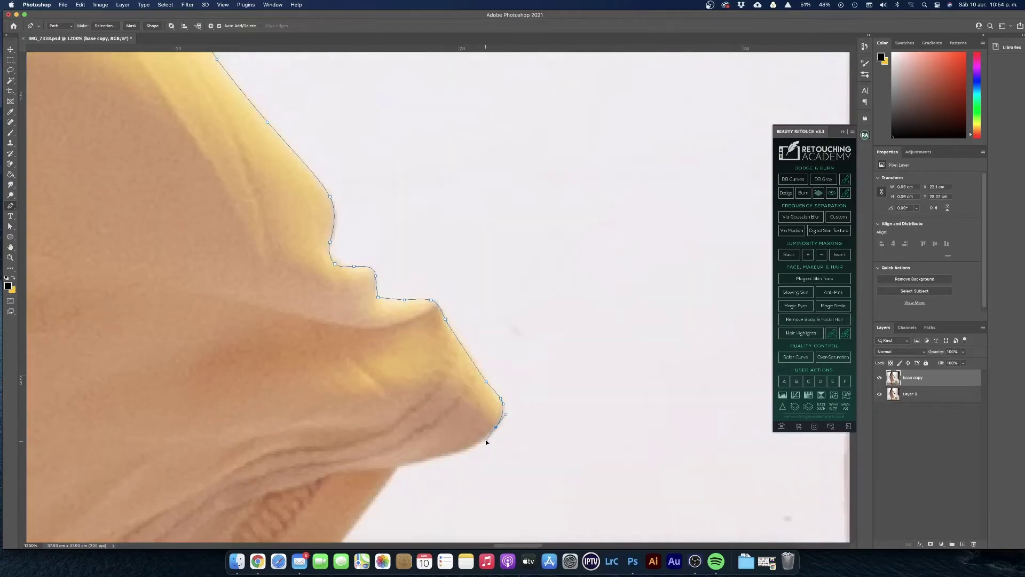
Step: Trace the stitched hem back from the skirt's tip, around the hanging corner and along the lining fold
{"action": "scroll", "coordinate": [485, 440], "scroll_direction": "up", "scroll_amount": 10}
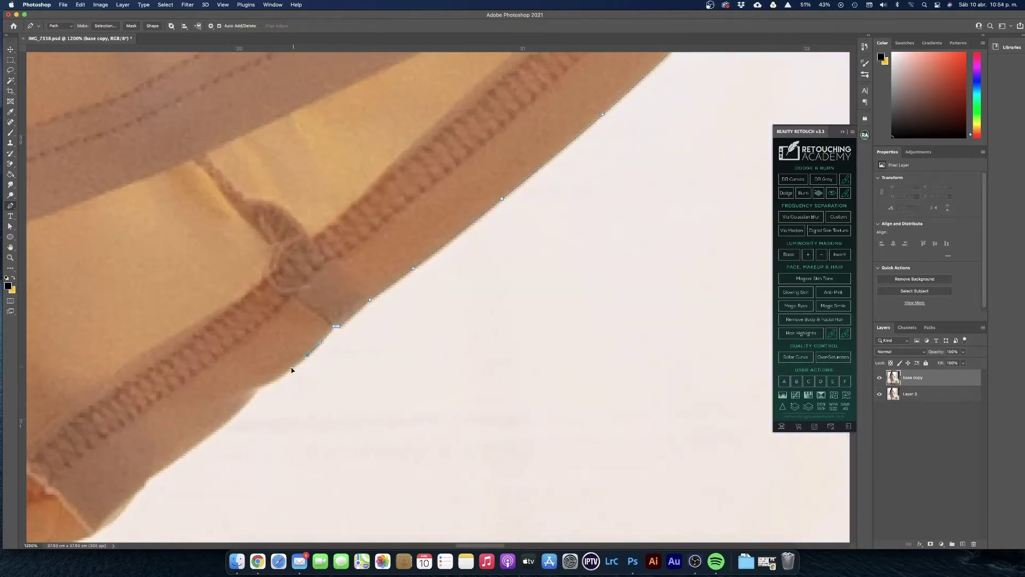
{"action": "scroll", "coordinate": [292, 370], "scroll_direction": "left", "scroll_amount": 3}
{"action": "scroll", "coordinate": [292, 370], "scroll_direction": "down", "scroll_amount": 3}
{"action": "scroll", "coordinate": [283, 264], "scroll_direction": "left", "scroll_amount": 3}
{"action": "scroll", "coordinate": [283, 264], "scroll_direction": "up", "scroll_amount": 1}
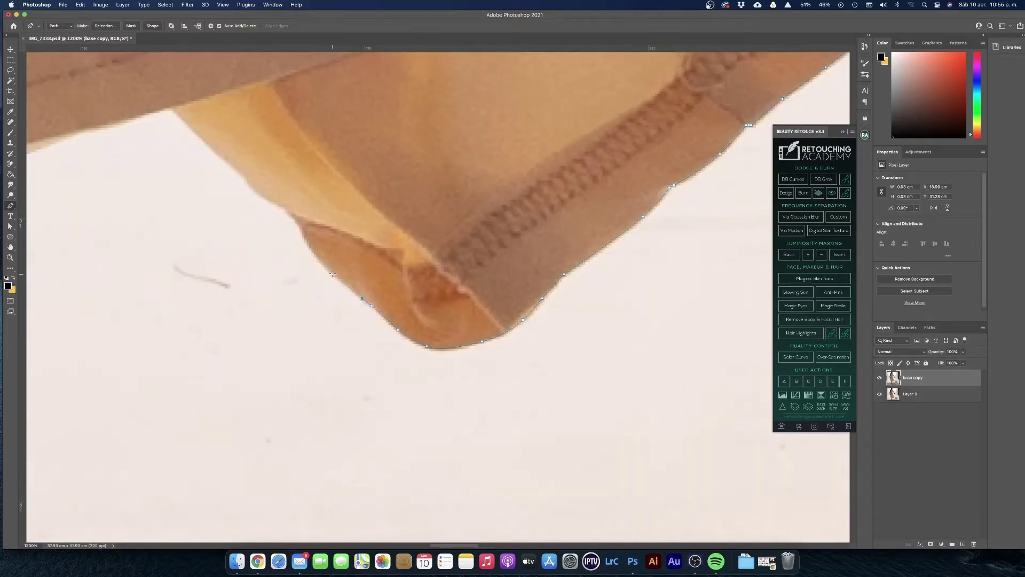
{"action": "scroll", "coordinate": [267, 262], "scroll_direction": "left", "scroll_amount": 9}
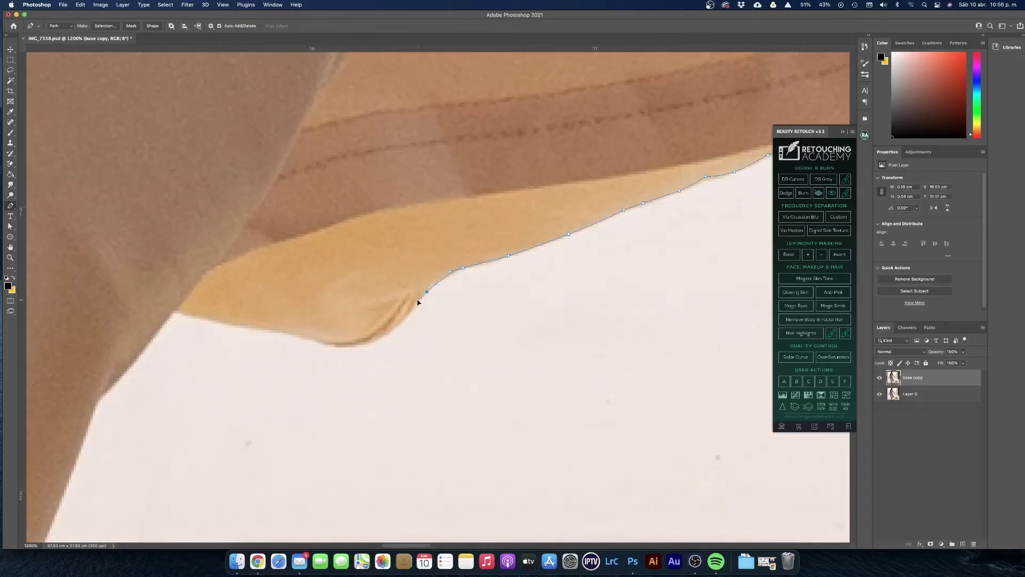
Step: Trace down the narrow lower part of the skirt and around the heel and sole of the rear shoe
{"action": "scroll", "coordinate": [314, 341], "scroll_direction": "left", "scroll_amount": 10}
{"action": "scroll", "coordinate": [315, 341], "scroll_direction": "down", "scroll_amount": 5}
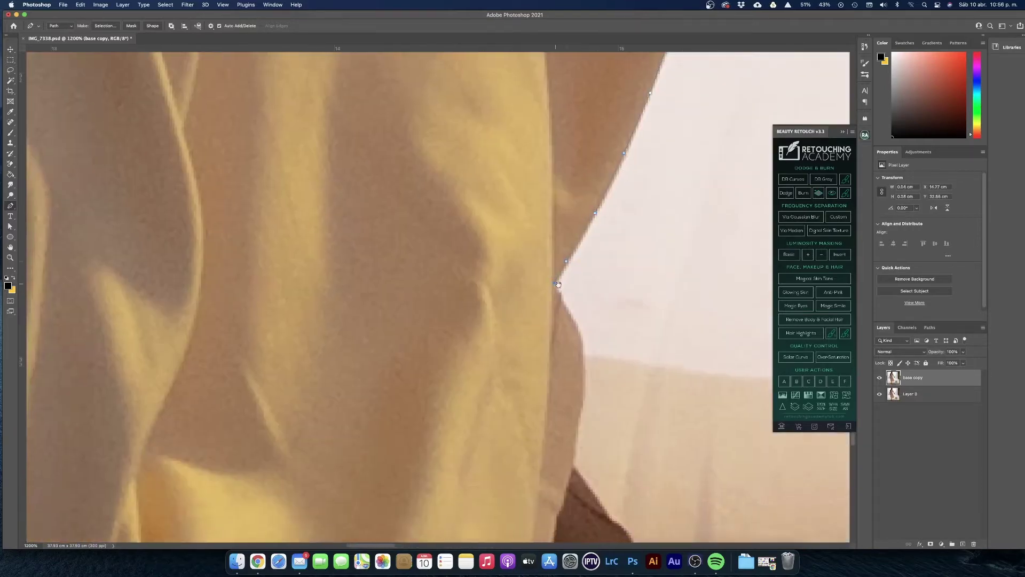
{"action": "scroll", "coordinate": [539, 390], "scroll_direction": "right", "scroll_amount": 10}
{"action": "scroll", "coordinate": [538, 390], "scroll_direction": "down", "scroll_amount": 8}
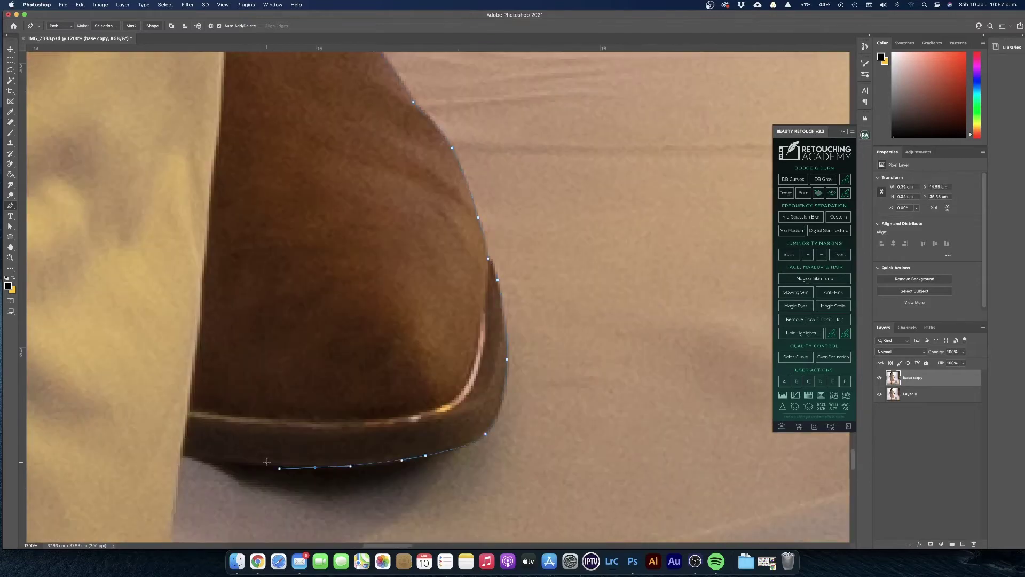
{"action": "scroll", "coordinate": [280, 469], "scroll_direction": "down", "scroll_amount": 10}
Step: Extend the canvas with the Crop tool so that the woman's whole front boot is included
{"action": "key", "text": "super+0"}
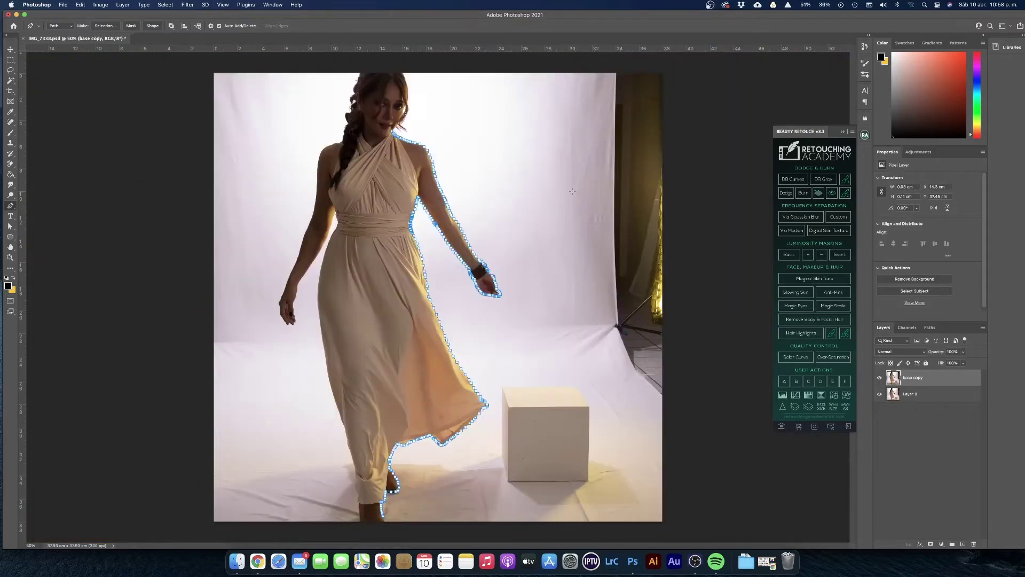
{"action": "key", "text": "super+minus"}
{"action": "key", "text": "c"}
{"action": "left_click", "coordinate": [96, 25]}
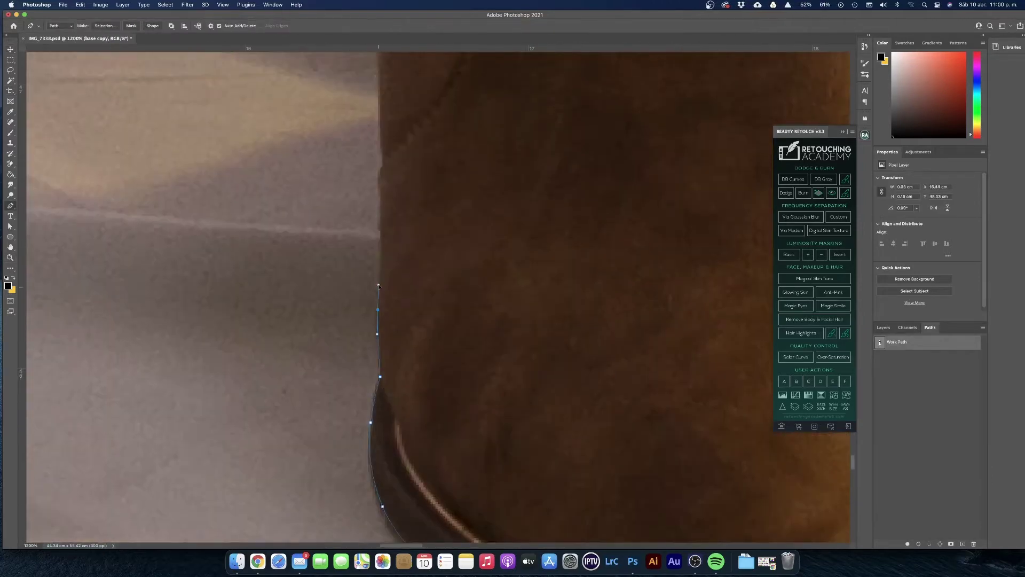
Step: Trace the braid-side edge of the skirt from the boot up to the hip
{"action": "scroll", "coordinate": [379, 306], "scroll_direction": "up", "scroll_amount": 20}
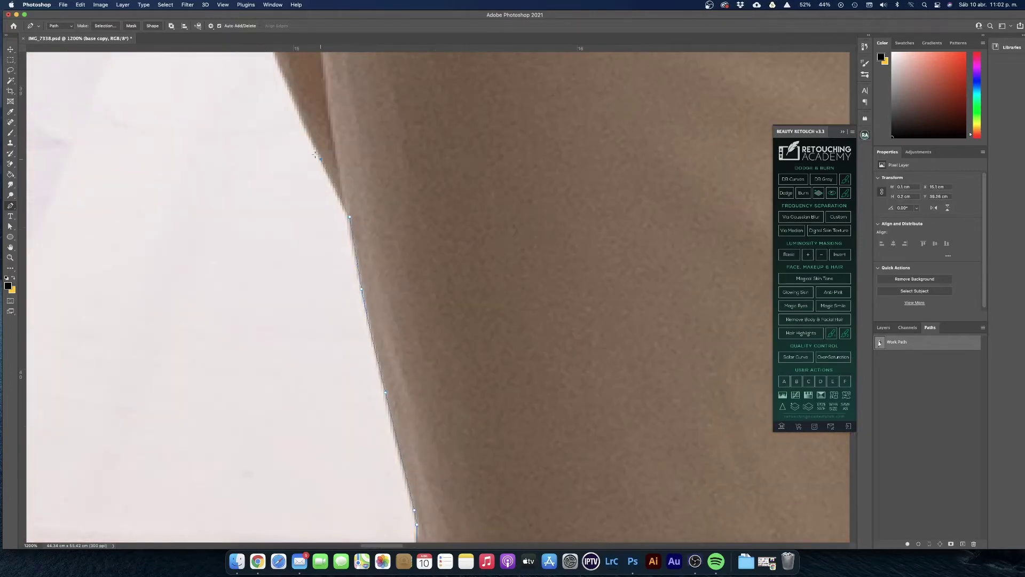
{"action": "scroll", "coordinate": [321, 158], "scroll_direction": "left", "scroll_amount": 15}
{"action": "scroll", "coordinate": [321, 158], "scroll_direction": "up", "scroll_amount": 5}
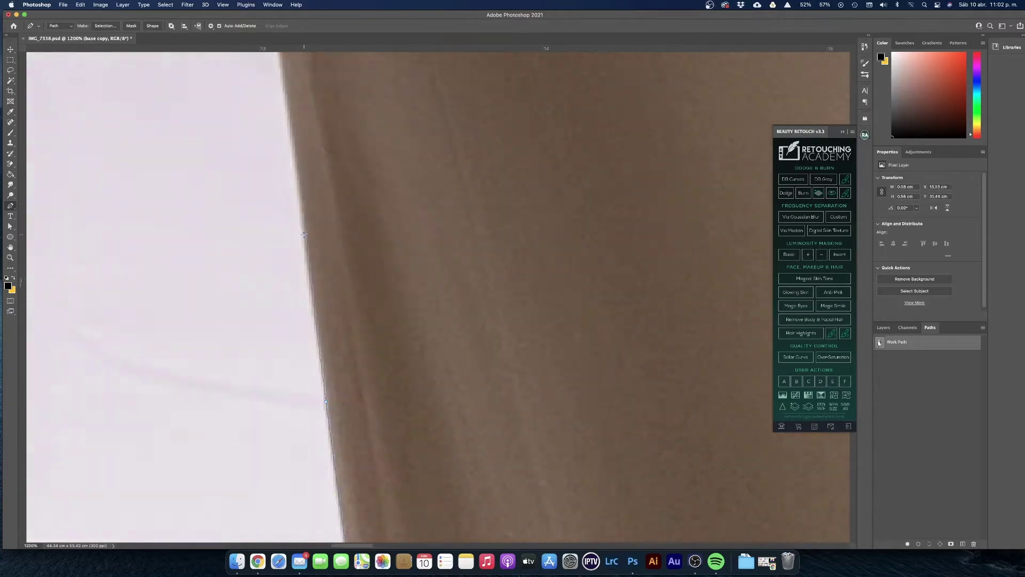
{"action": "scroll", "coordinate": [304, 234], "scroll_direction": "up", "scroll_amount": 15}
{"action": "scroll", "coordinate": [304, 234], "scroll_direction": "right", "scroll_amount": 3}
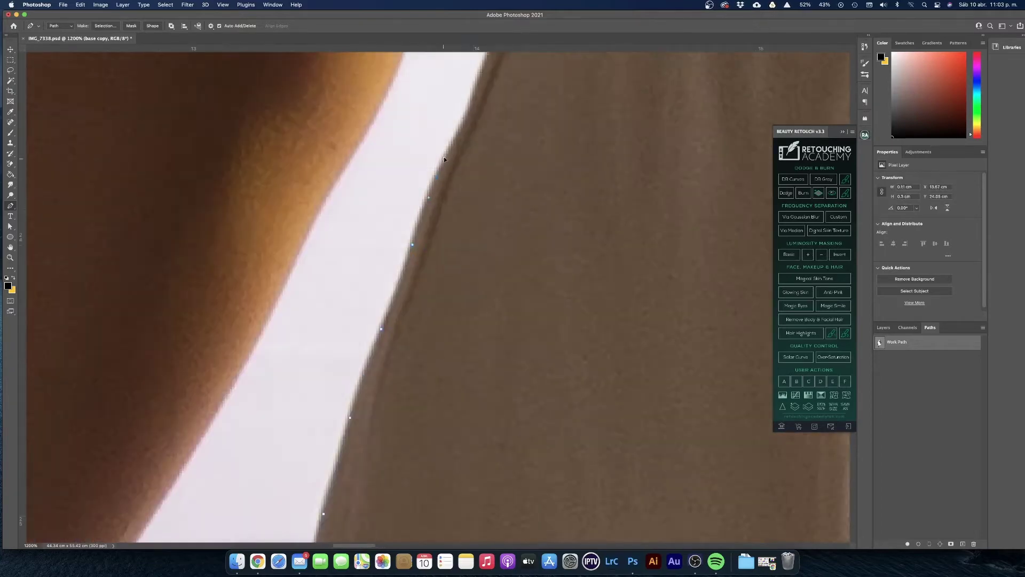
Step: Continue the pen path from the hip up around the waistband folds on the braid side
{"action": "scroll", "coordinate": [443, 155], "scroll_direction": "up", "scroll_amount": 10}
{"action": "scroll", "coordinate": [426, 252], "scroll_direction": "right", "scroll_amount": 3}
{"action": "scroll", "coordinate": [465, 137], "scroll_direction": "up", "scroll_amount": 10}
{"action": "scroll", "coordinate": [465, 137], "scroll_direction": "right", "scroll_amount": 3}
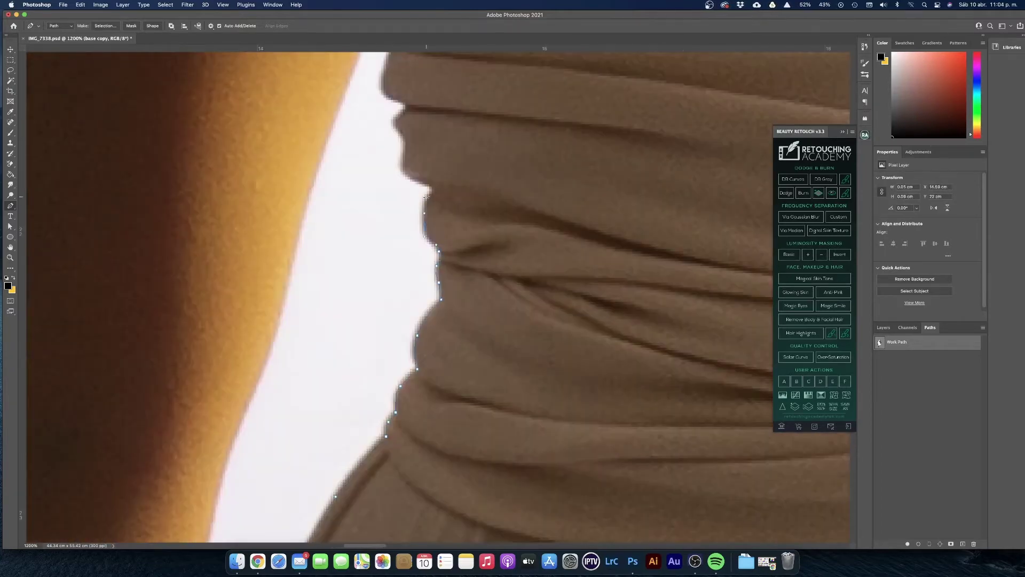
Step: Trace the inner edge of the braid-side arm down past the elbow to the wrist
{"action": "scroll", "coordinate": [362, 258], "scroll_direction": "down", "scroll_amount": 10}
{"action": "scroll", "coordinate": [362, 258], "scroll_direction": "left", "scroll_amount": 5}
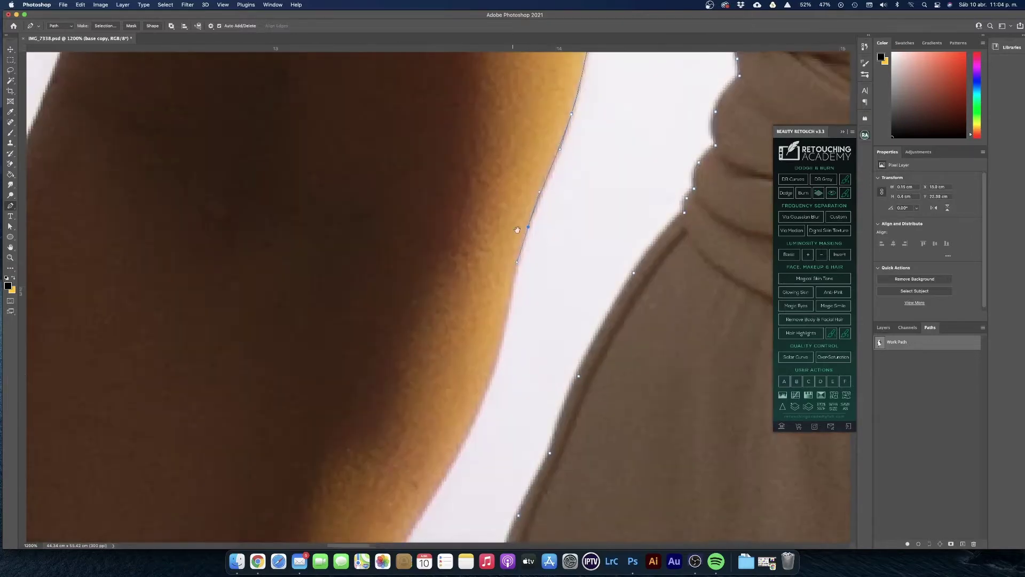
{"action": "scroll", "coordinate": [469, 306], "scroll_direction": "down", "scroll_amount": 5}
{"action": "scroll", "coordinate": [469, 306], "scroll_direction": "left", "scroll_amount": 5}
{"action": "left_click", "coordinate": [312, 377]}
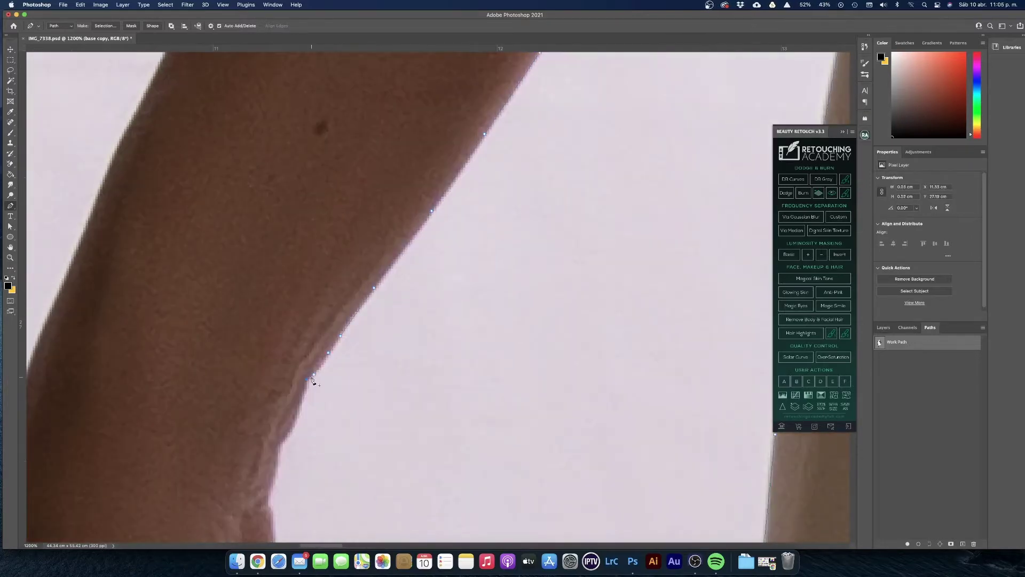
Step: Trace the inner edge of the wrist, palm and thumb on the braid side, down to the first fingertip
{"action": "scroll", "coordinate": [312, 380], "scroll_direction": "down", "scroll_amount": 10}
{"action": "scroll", "coordinate": [313, 381], "scroll_direction": "left", "scroll_amount": 3}
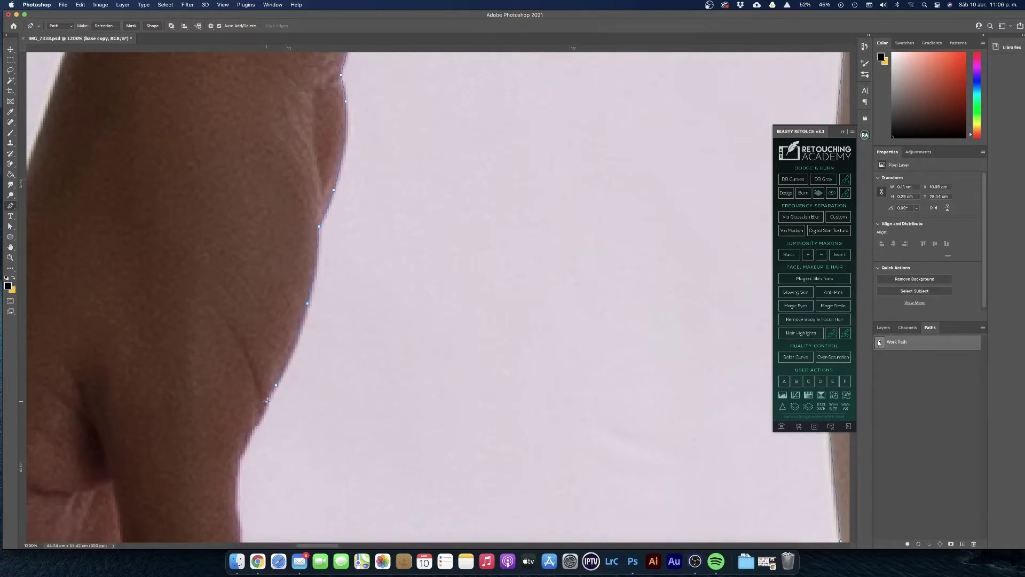
{"action": "left_click", "coordinate": [267, 399]}
{"action": "scroll", "coordinate": [268, 410], "scroll_direction": "down", "scroll_amount": 8}
{"action": "scroll", "coordinate": [268, 410], "scroll_direction": "right", "scroll_amount": 1}
{"action": "scroll", "coordinate": [306, 444], "scroll_direction": "down", "scroll_amount": 8}
{"action": "left_click", "coordinate": [318, 350]}
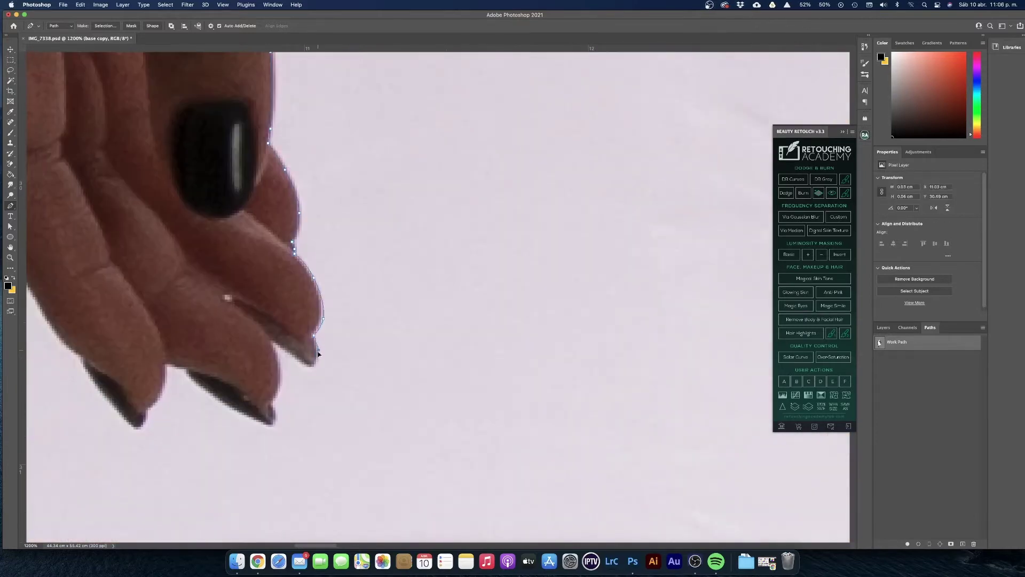
Step: Trace around the remaining fingertips and up the back of the braid-side hand past the wrist
{"action": "scroll", "coordinate": [184, 368], "scroll_direction": "down", "scroll_amount": 5}
{"action": "scroll", "coordinate": [293, 357], "scroll_direction": "up", "scroll_amount": 5}
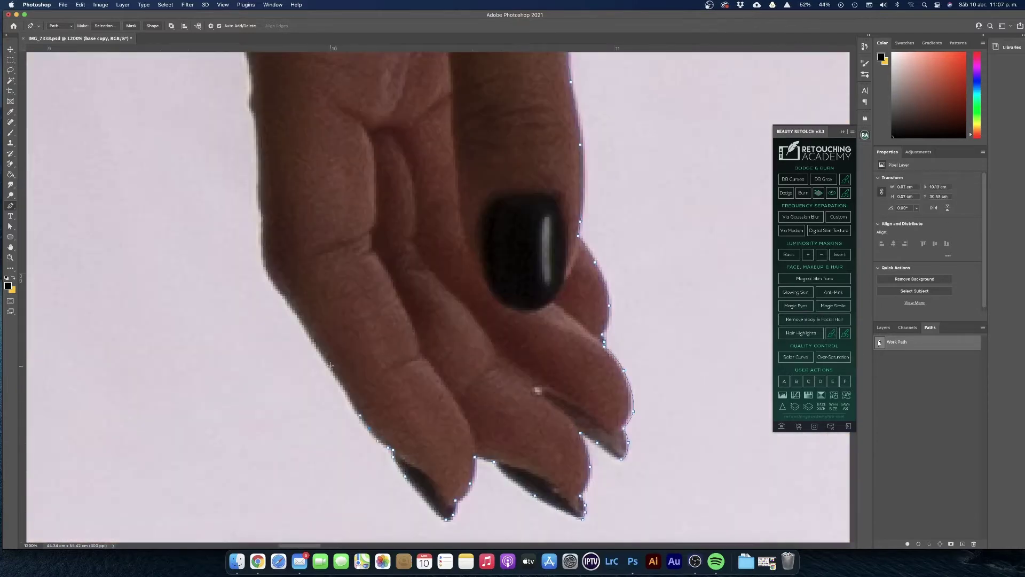
{"action": "scroll", "coordinate": [268, 168], "scroll_direction": "down", "scroll_amount": 5}
{"action": "scroll", "coordinate": [443, 312], "scroll_direction": "up", "scroll_amount": 5}
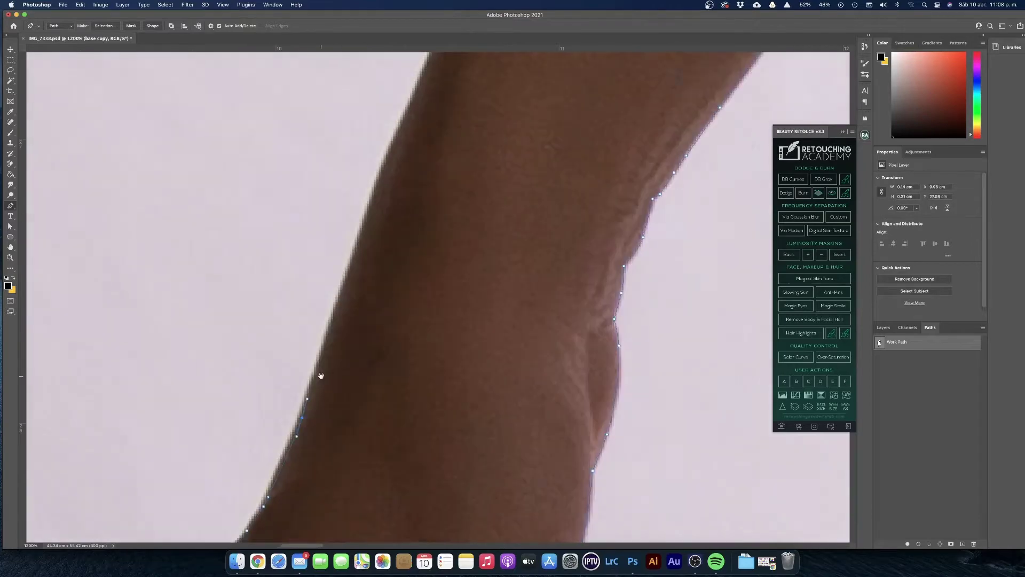
Step: Trace the outer edge of the braid-side arm from the forearm up to the shoulder
{"action": "left_click", "coordinate": [441, 319]}
{"action": "scroll", "coordinate": [497, 169], "scroll_direction": "up", "scroll_amount": 5}
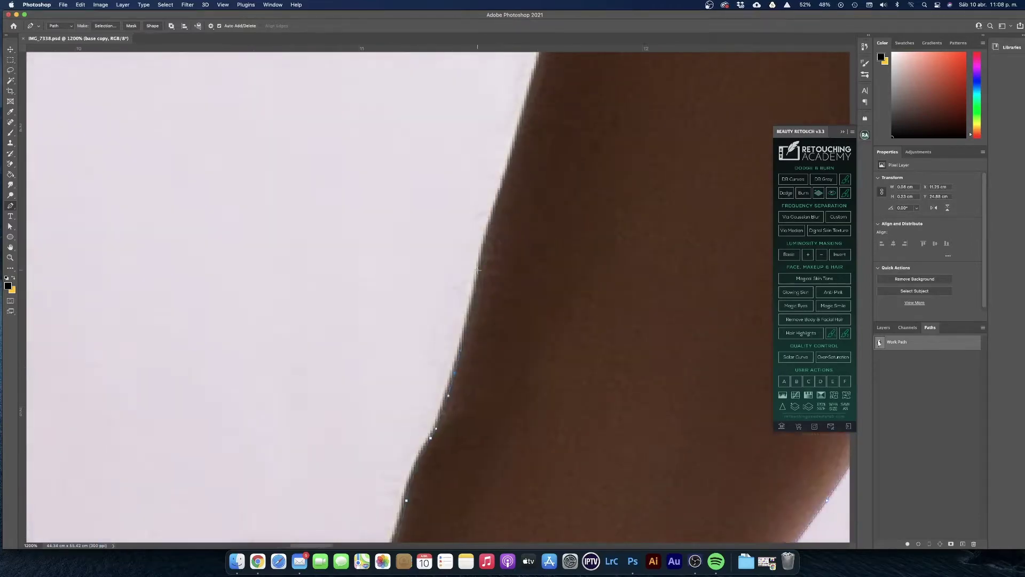
{"action": "scroll", "coordinate": [553, 295], "scroll_direction": "up", "scroll_amount": 10}
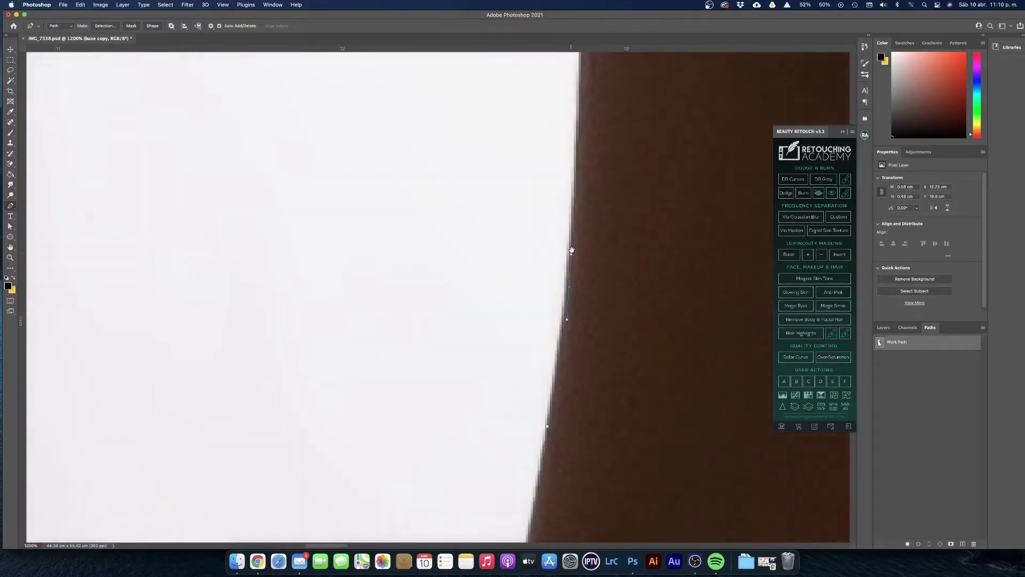
{"action": "scroll", "coordinate": [542, 241], "scroll_direction": "right", "scroll_amount": 3}
{"action": "scroll", "coordinate": [543, 244], "scroll_direction": "up", "scroll_amount": 10}
{"action": "scroll", "coordinate": [543, 243], "scroll_direction": "right", "scroll_amount": 5}
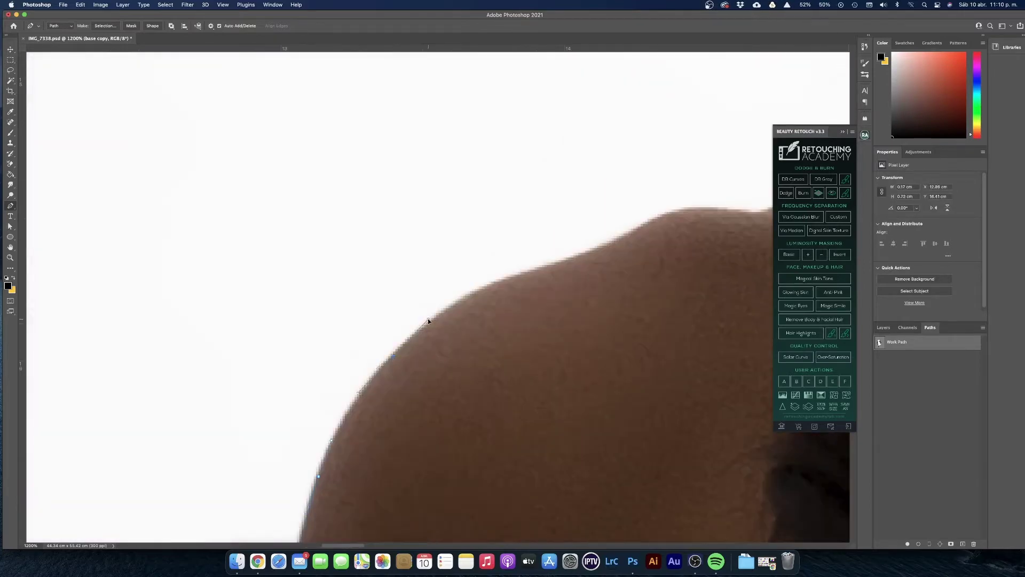
Step: Complete the path over the braid-side shoulder and loosely around the braid and head, and return to the layer list
{"action": "left_click", "coordinate": [428, 336]}
{"action": "key", "text": "super+1"}
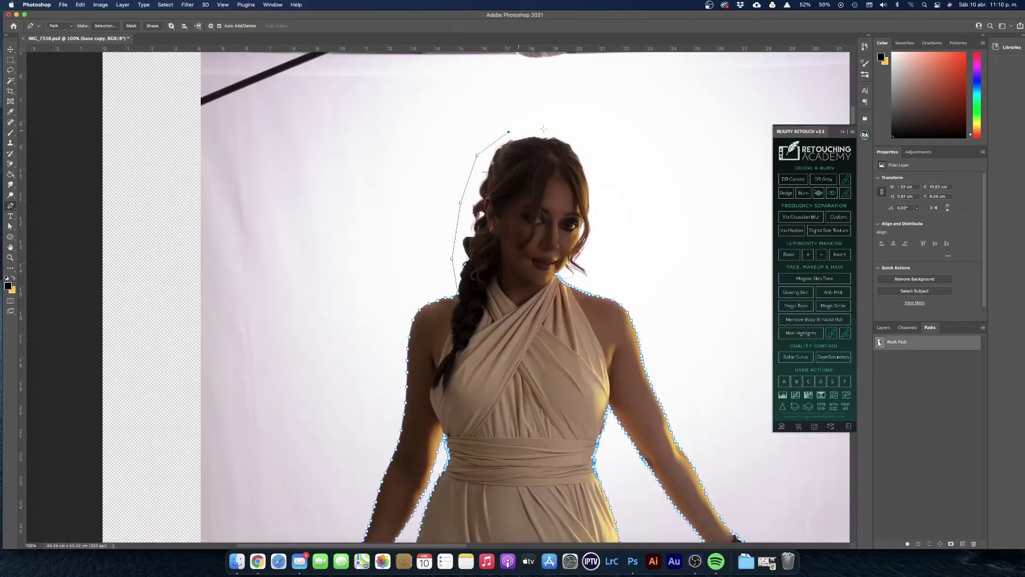
{"action": "key", "text": "super+plus"}
{"action": "key", "text": "super+plus"}
{"action": "key", "text": "super+plus"}
{"action": "left_click", "coordinate": [885, 327]}
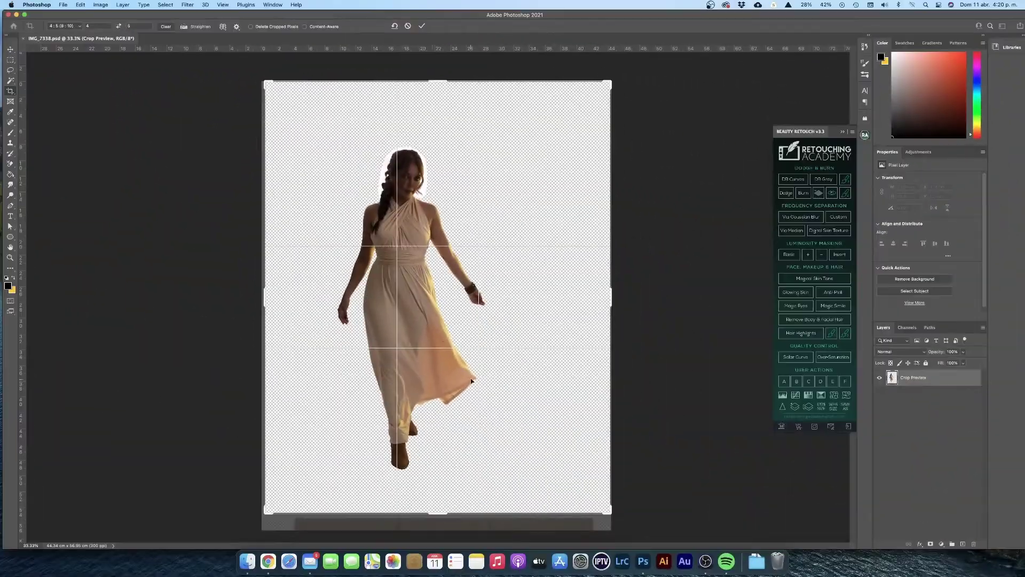
Step: Crop the canvas to a landscape 5:4 ratio, repositioning the cut-out woman inside the frame
{"action": "left_click_drag", "start_coordinate": [471, 381], "coordinate": [425, 370]}
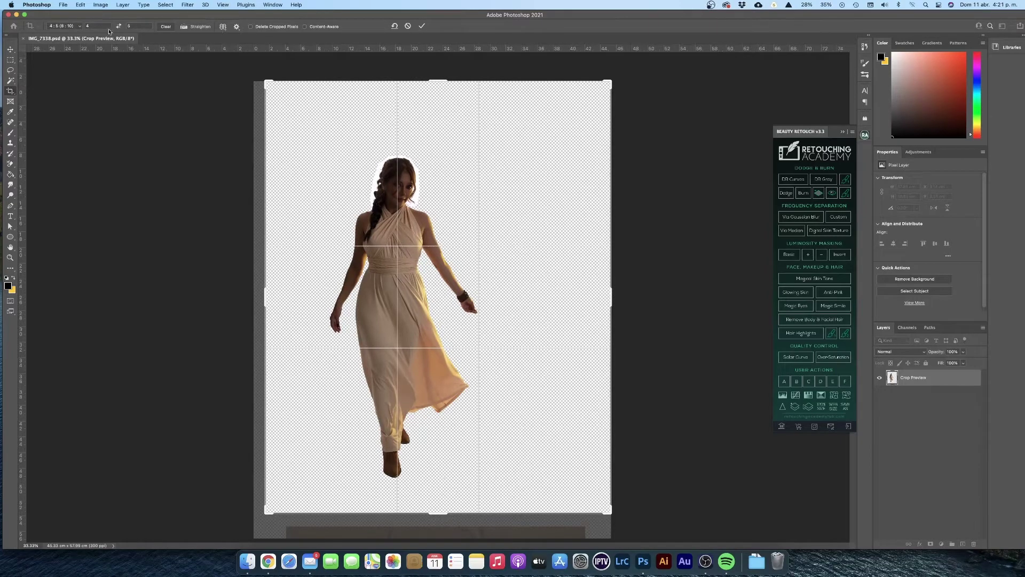
{"action": "key", "text": "x"}
{"action": "left_click_drag", "start_coordinate": [674, 87], "coordinate": [696, 90]}
{"action": "left_click_drag", "start_coordinate": [533, 267], "coordinate": [464, 183]}
{"action": "key", "text": "Return"}
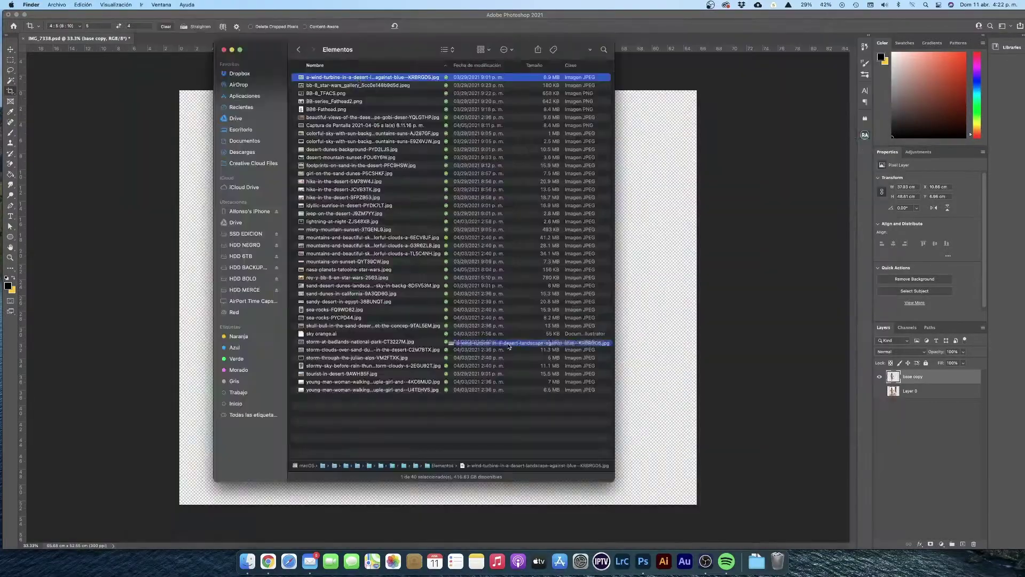
Step: Preview the desert and sky images in the Elementos folder to compare possible backgrounds
{"action": "key", "text": "Down"}
{"action": "key", "text": "Down"}
{"action": "key", "text": "space"}
{"action": "key", "text": "space"}
{"action": "key", "text": "Down"}
{"action": "key", "text": "space"}
{"action": "key", "text": "Down"}
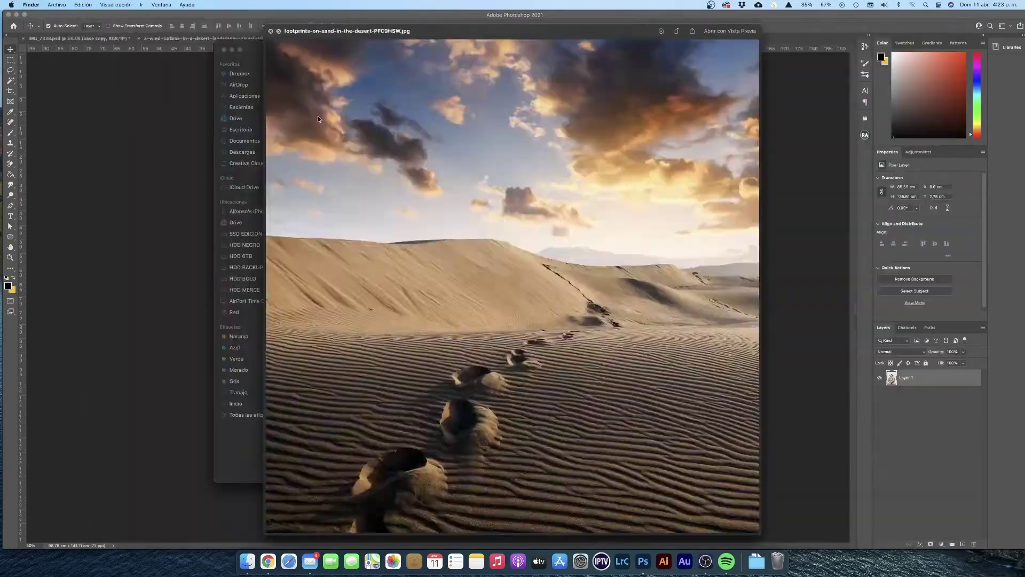
{"action": "key", "text": "Down"}
{"action": "key", "text": "Down"}
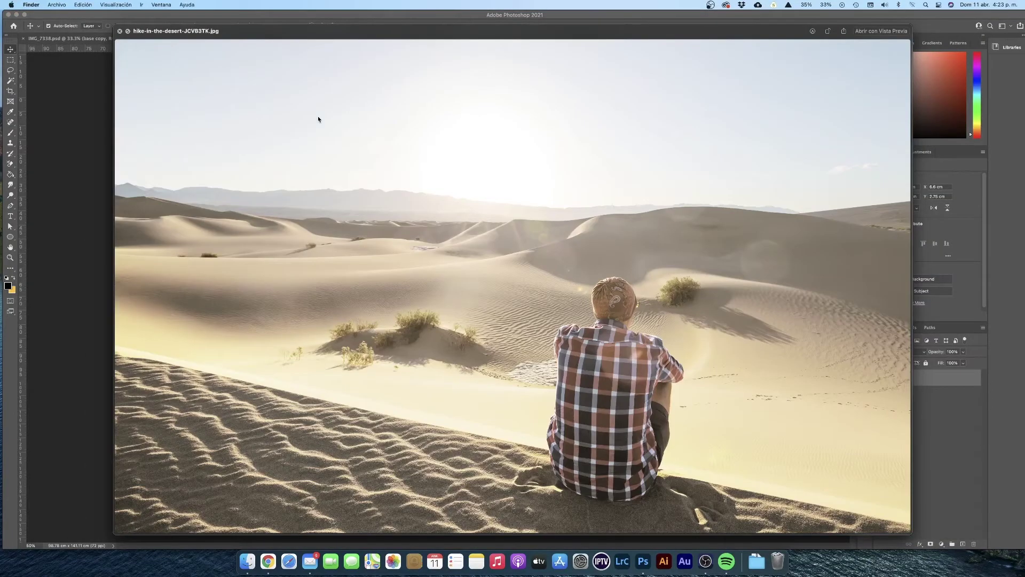
{"action": "key", "text": "Down"}
{"action": "key", "text": "Down"}
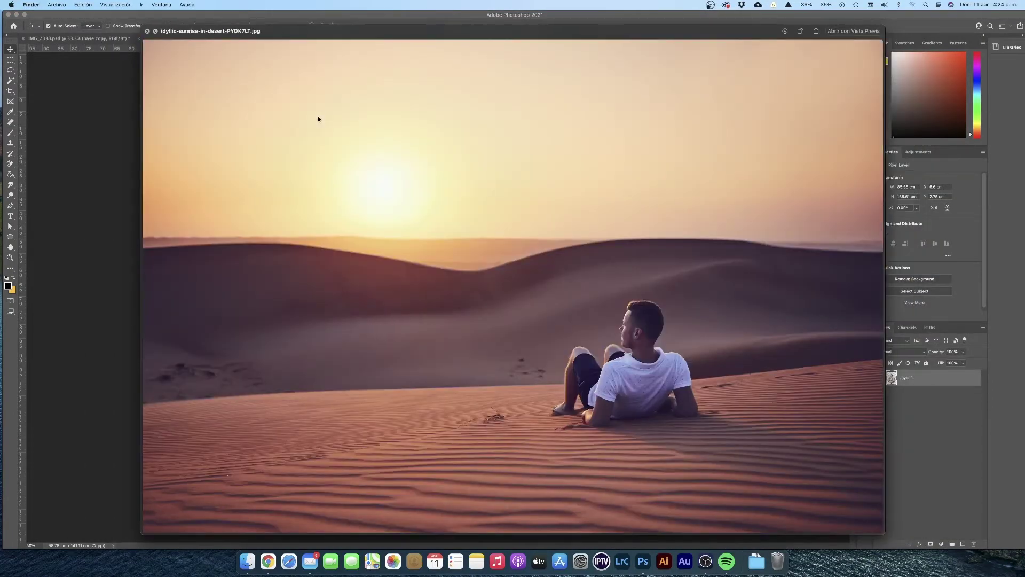
{"action": "key", "text": "Down"}
{"action": "key", "text": "Down"}
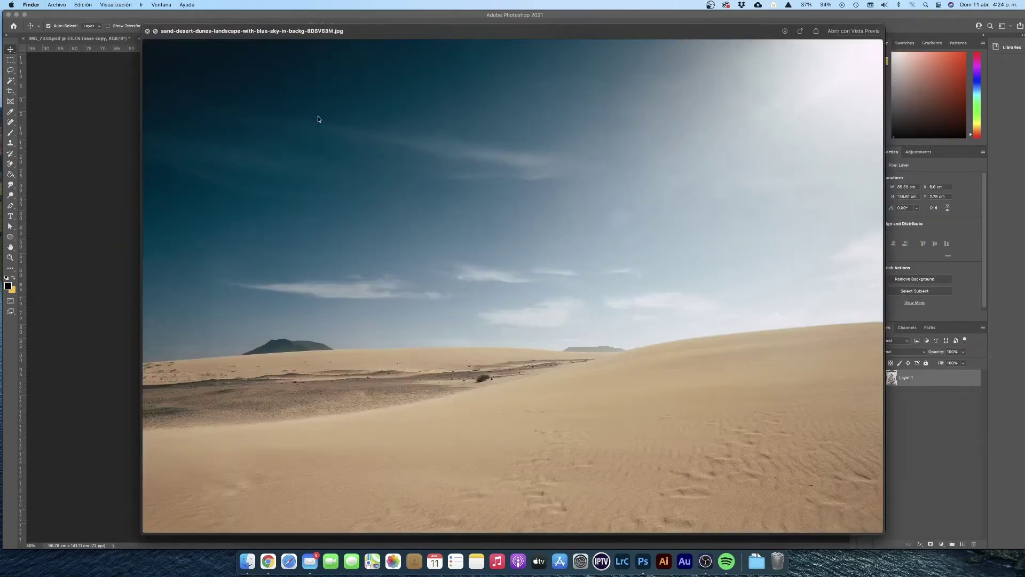
{"action": "key", "text": "Down"}
{"action": "key", "text": "Down"}
{"action": "key", "text": "Down"}
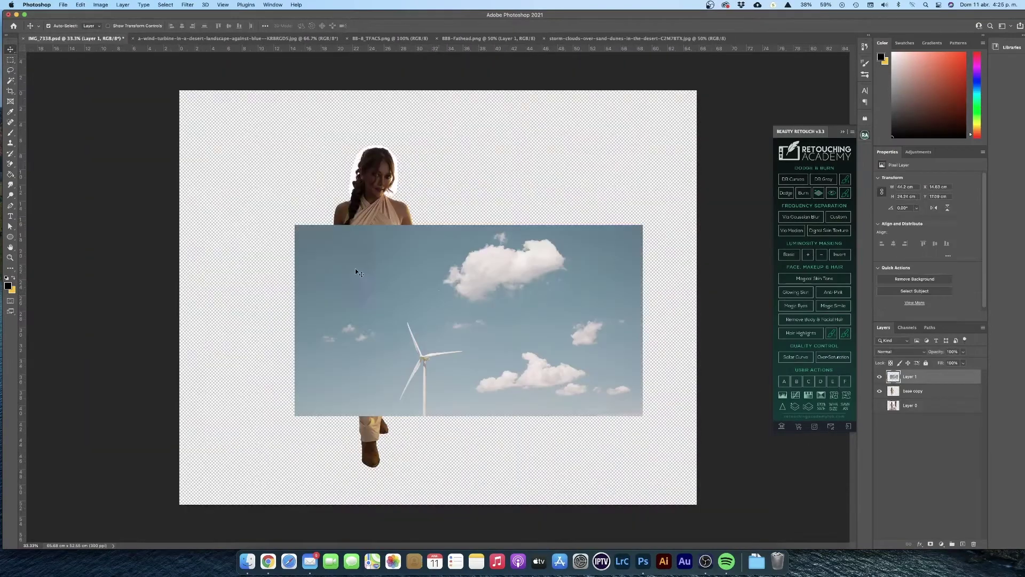
Step: Align and enlarge the cloudy sky image to cover the canvas behind the woman, and lower the dune image over its bottom part
{"action": "left_click_drag", "start_coordinate": [354, 268], "coordinate": [236, 131]}
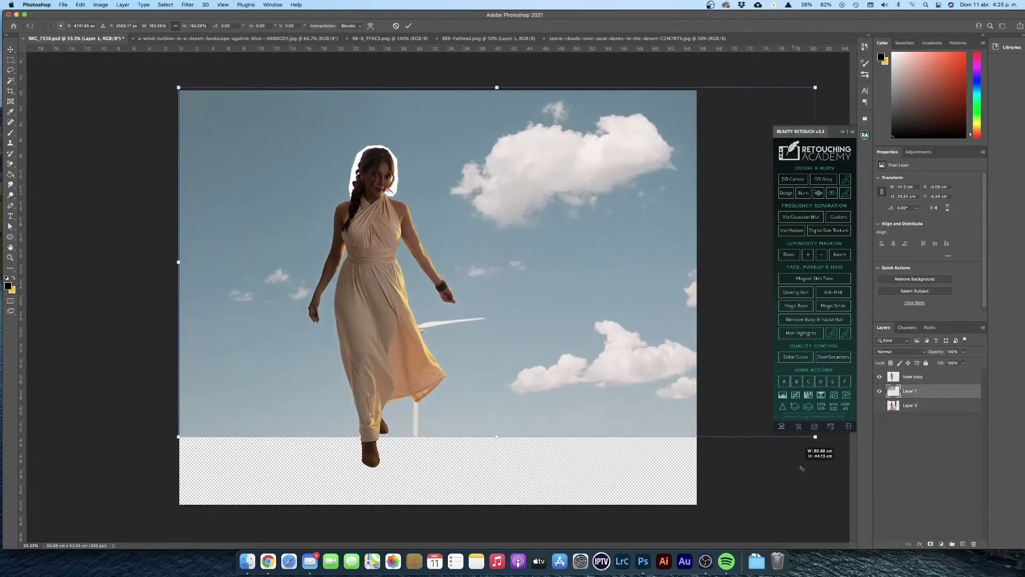
{"action": "left_click_drag", "start_coordinate": [809, 442], "coordinate": [854, 487]}
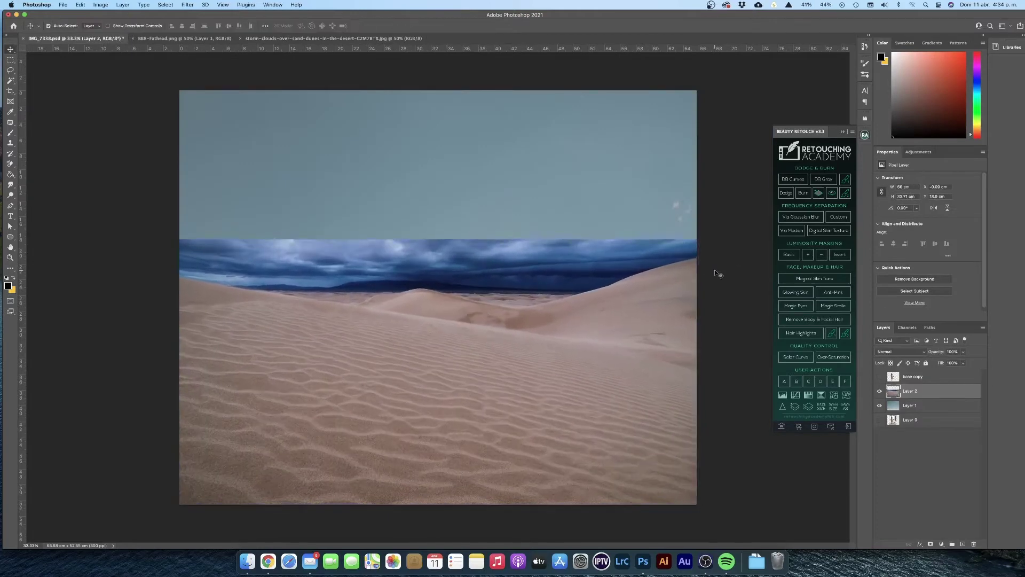
{"action": "left_click_drag", "start_coordinate": [546, 411], "coordinate": [546, 452]}
{"action": "left_click", "coordinate": [262, 39]}
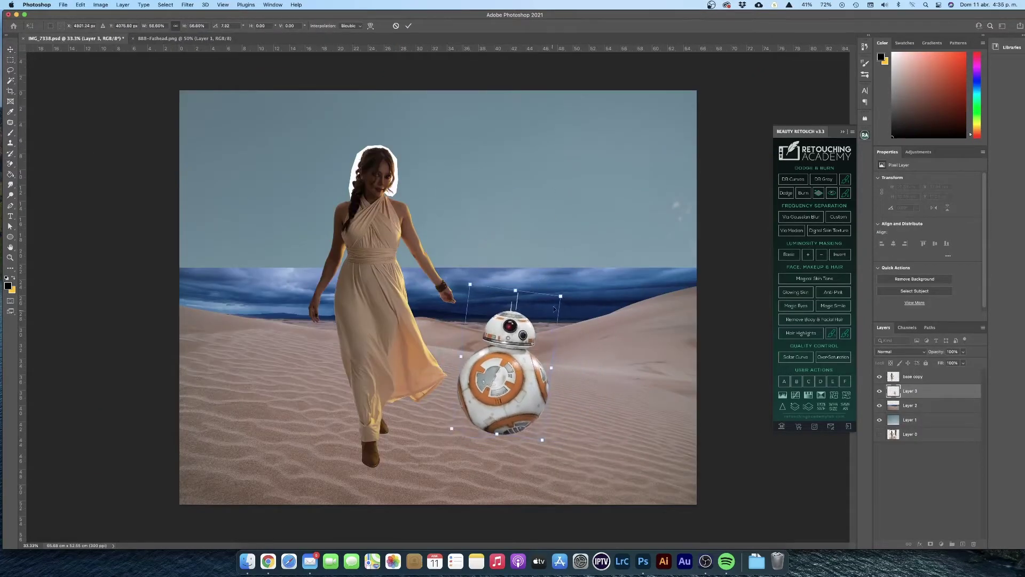
Step: Scale and tilt the BB-8 robot and place it on the sand beside the woman's skirt
{"action": "mouse_move", "coordinate": [554, 309]}
{"action": "left_mouse_down"}
{"action": "mouse_move", "coordinate": [512, 387]}
{"action": "mouse_move", "coordinate": [505, 374]}
{"action": "left_mouse_up"}
{"action": "key", "text": "Return"}
{"action": "key", "text": "e"}
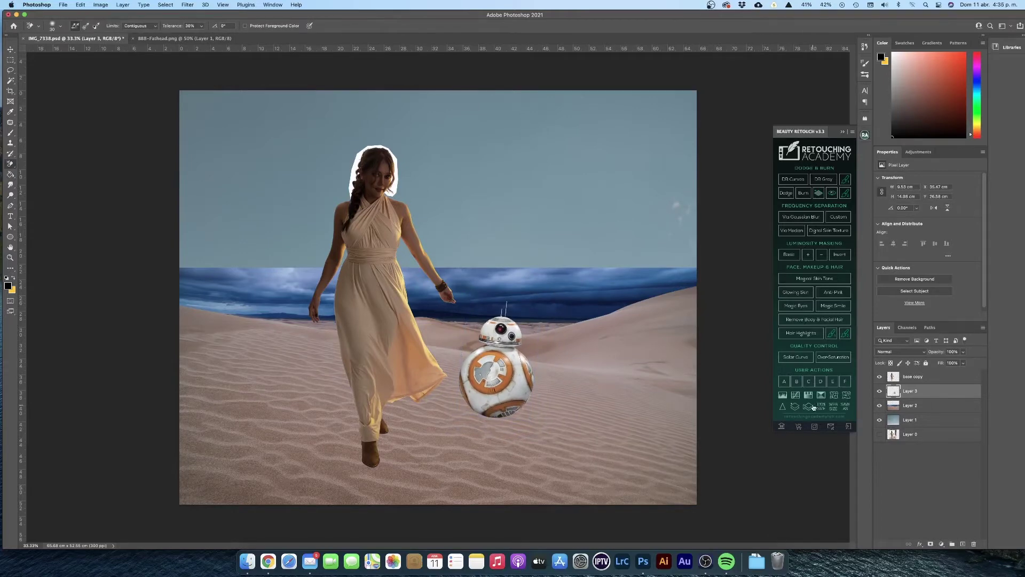
Step: Rename the woman's layer modelo and the robot's layer bb8, and hide both layers
{"action": "left_click", "coordinate": [879, 377]}
{"action": "double_click", "coordinate": [913, 377]}
{"action": "type", "text": "mo"}
{"action": "left_click", "coordinate": [879, 391]}
Step: Trace the front dune's ridge with the Pen tool around the foreground sand and convert the path into a selection
{"action": "key", "text": "p"}
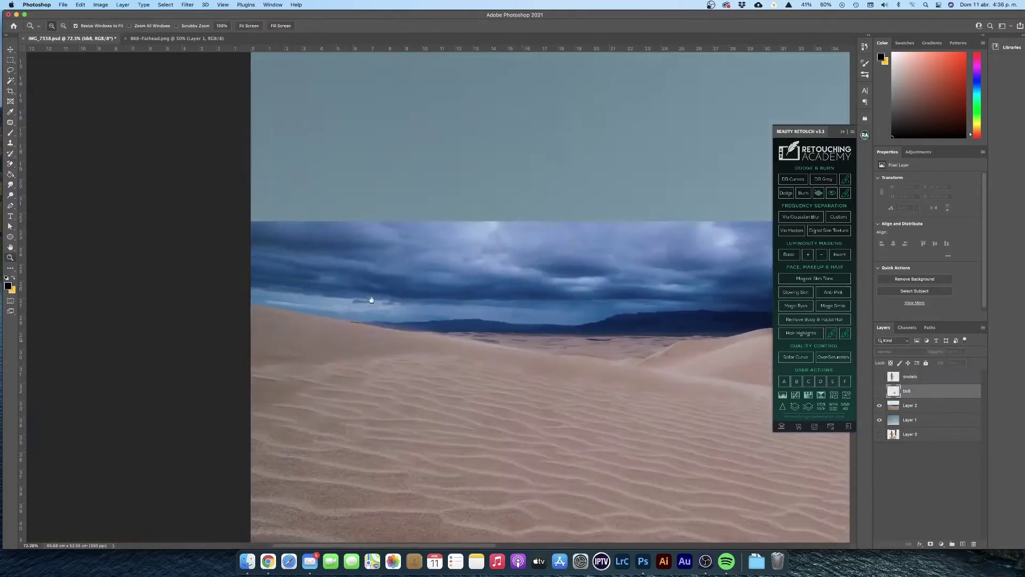
{"action": "scroll", "coordinate": [478, 320], "scroll_direction": "up", "scroll_amount": 10}
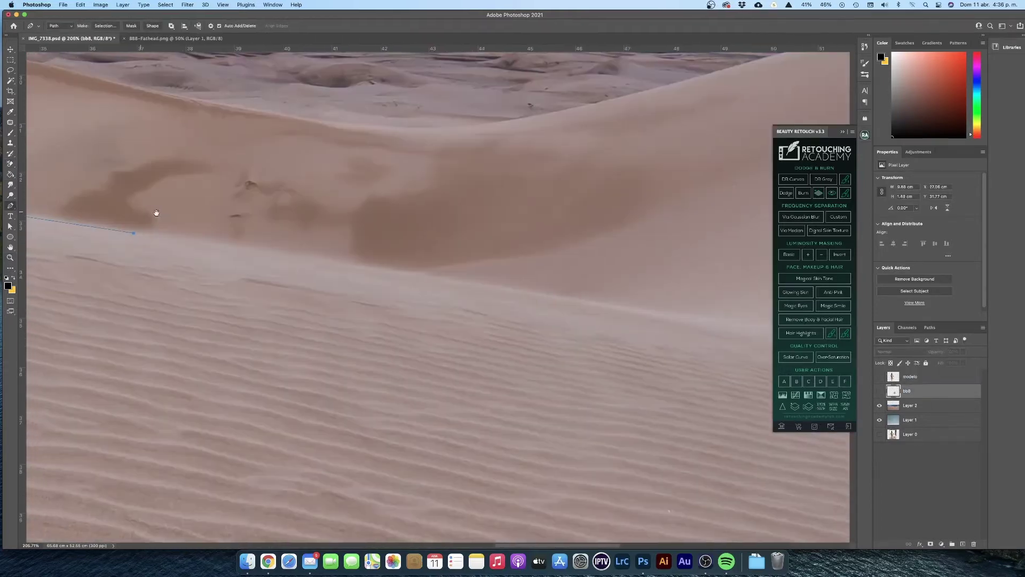
{"action": "scroll", "coordinate": [157, 213], "scroll_direction": "down", "scroll_amount": 10}
{"action": "scroll", "coordinate": [627, 382], "scroll_direction": "up", "scroll_amount": 2}
{"action": "scroll", "coordinate": [126, 453], "scroll_direction": "left", "scroll_amount": 5}
{"action": "scroll", "coordinate": [334, 292], "scroll_direction": "up", "scroll_amount": 3}
{"action": "key", "text": "super+Return"}
{"action": "left_click", "coordinate": [929, 328]}
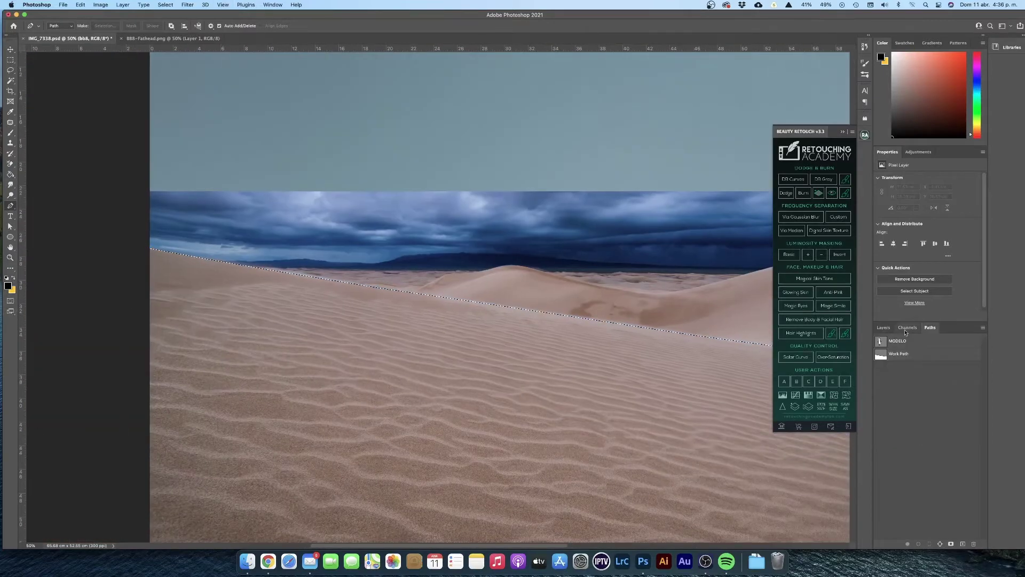
Step: Mask the dune layer with the foreground sand selection and show the modelo and bb8 layers
{"action": "key", "text": "m"}
{"action": "left_click", "coordinate": [884, 328]}
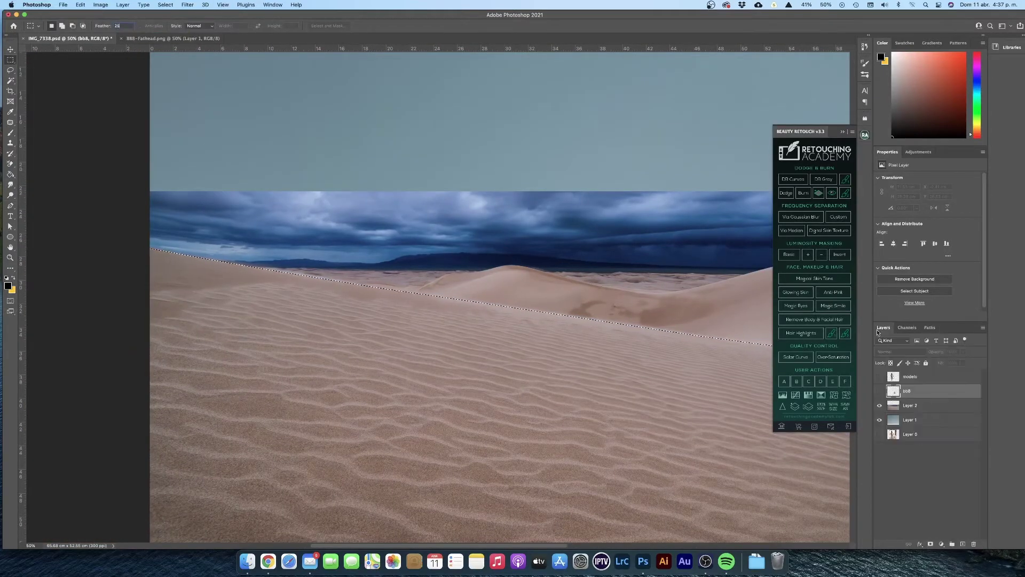
{"action": "left_click", "coordinate": [930, 543]}
{"action": "scroll", "coordinate": [427, 293], "scroll_direction": "right", "scroll_amount": 5}
{"action": "left_click", "coordinate": [880, 376]}
{"action": "left_click", "coordinate": [879, 391]}
Step: Find the movie still of the desert heroine with BB-8, open it in Photoshop and return to IMG_7338.psd
{"action": "key", "text": "v"}
{"action": "key", "text": "super+Tab"}
{"action": "double_click", "coordinate": [331, 347]}
{"action": "left_click", "coordinate": [324, 93]}
{"action": "key", "text": "space"}
{"action": "left_click", "coordinate": [324, 101]}
{"action": "key", "text": "space"}
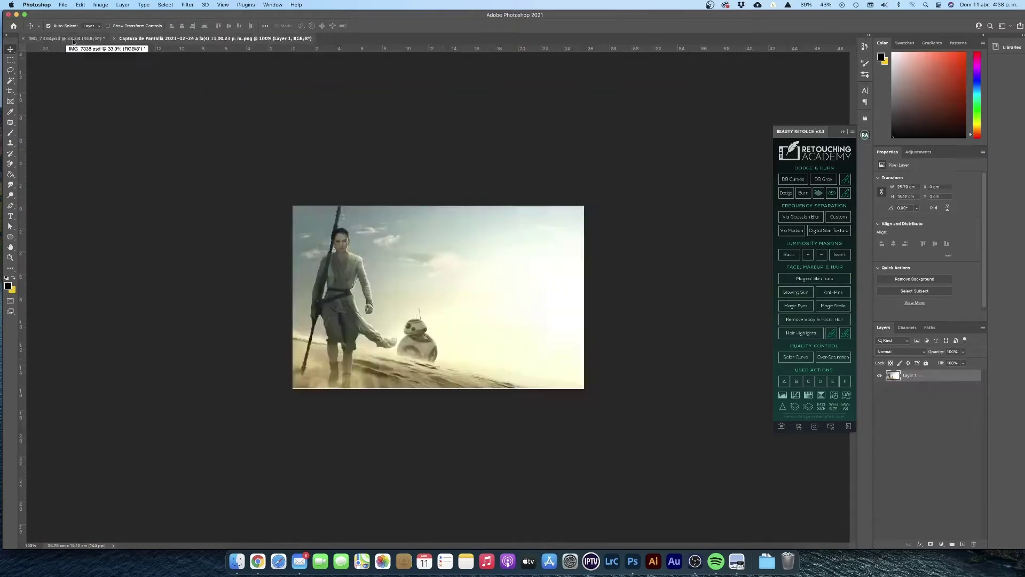
{"action": "left_click", "coordinate": [74, 38]}
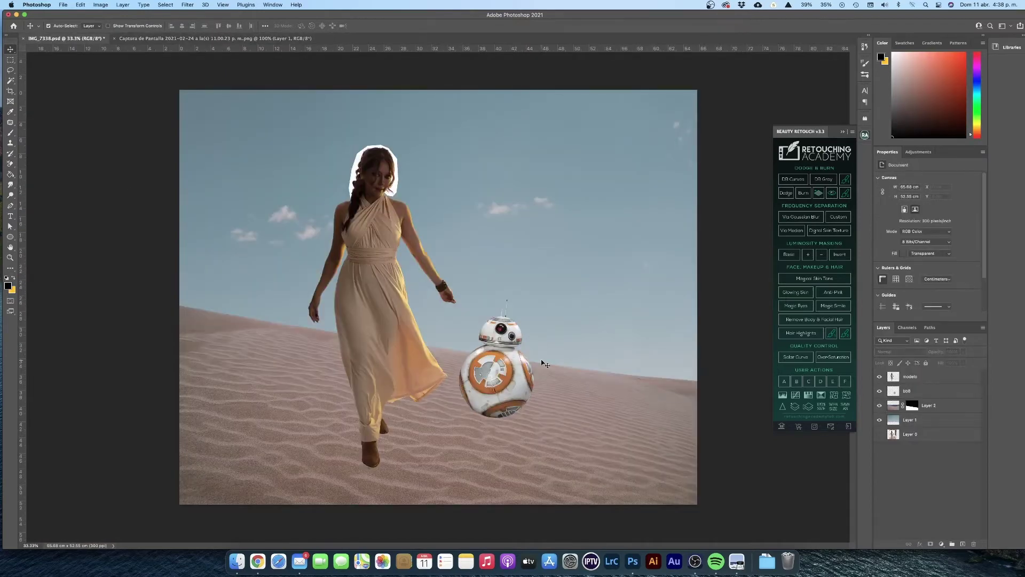
{"action": "left_click", "coordinate": [969, 402]}
{"action": "key", "text": "super+shift+alt+n"}
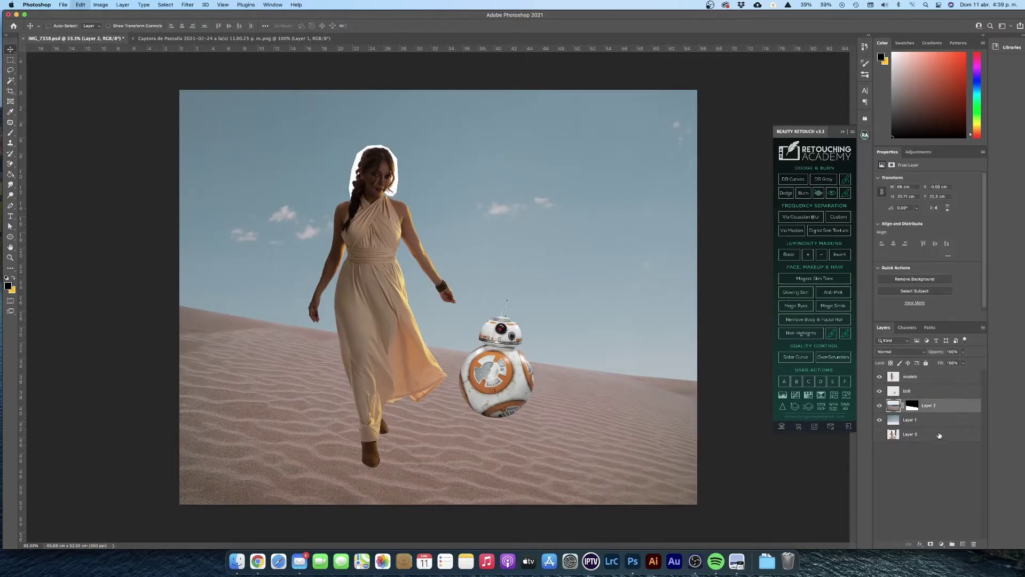
{"action": "left_click", "coordinate": [935, 543]}
{"action": "left_click", "coordinate": [956, 368]}
{"action": "left_click", "coordinate": [558, 270]}
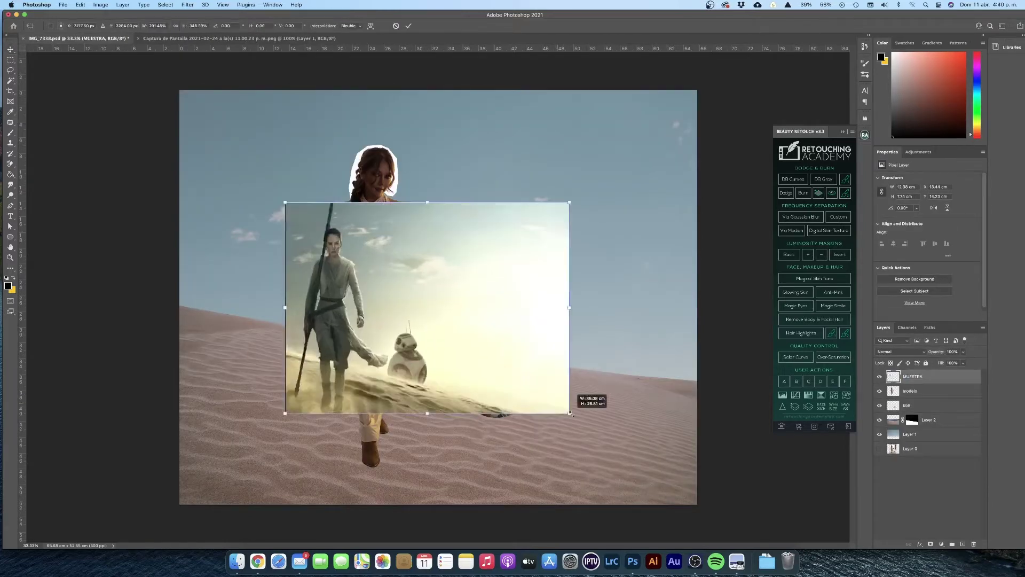
Step: Add a gradient fill layer above the modelo layer and set up its white and pale yellow colour stops
{"action": "left_click", "coordinate": [909, 390]}
{"action": "left_click", "coordinate": [941, 544]}
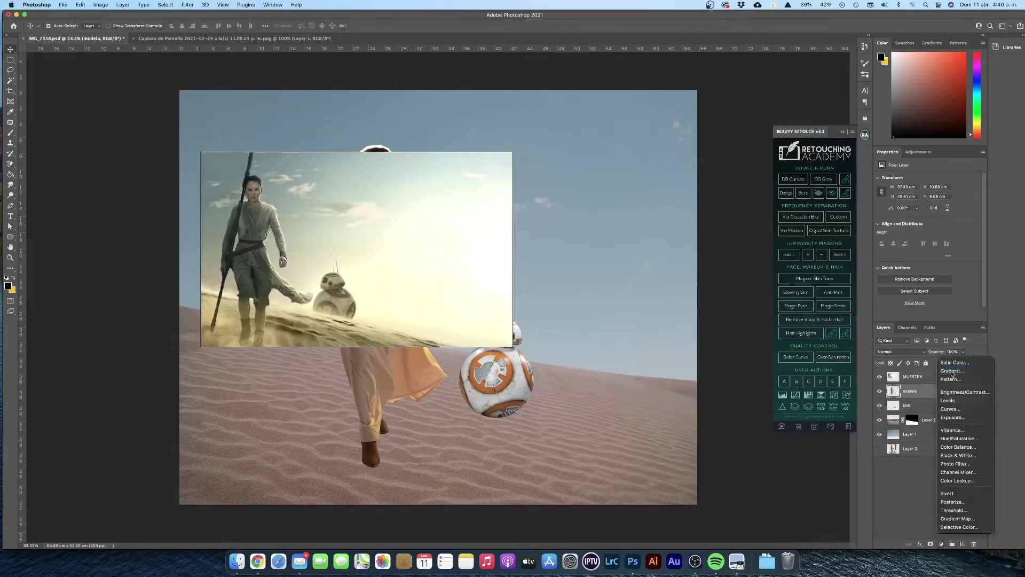
{"action": "left_click", "coordinate": [956, 368]}
{"action": "left_click", "coordinate": [555, 277]}
{"action": "left_click_drag", "start_coordinate": [515, 177], "coordinate": [658, 192]}
{"action": "left_click", "coordinate": [605, 324]}
{"action": "left_click", "coordinate": [642, 324]}
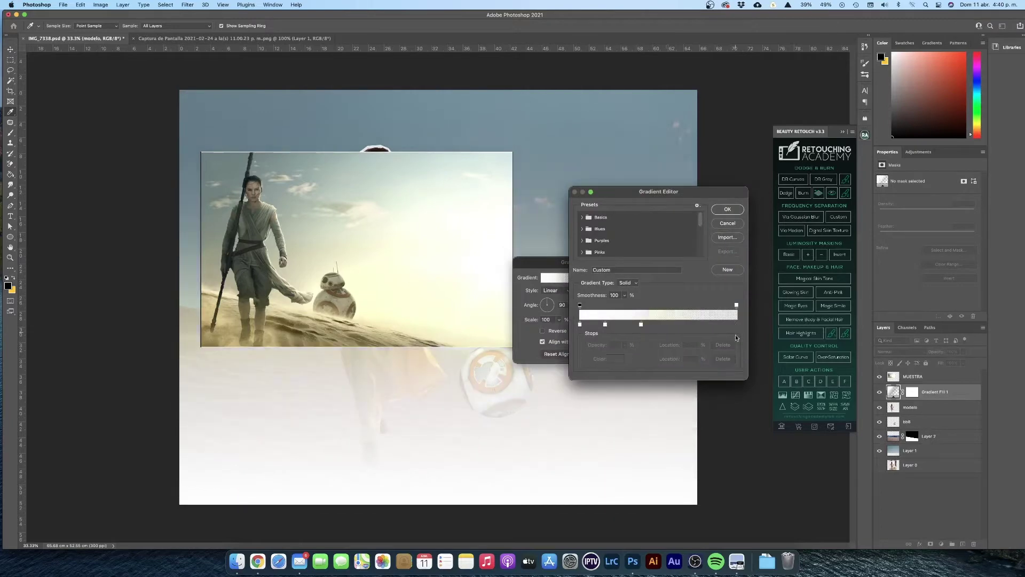
{"action": "key", "text": "Delete"}
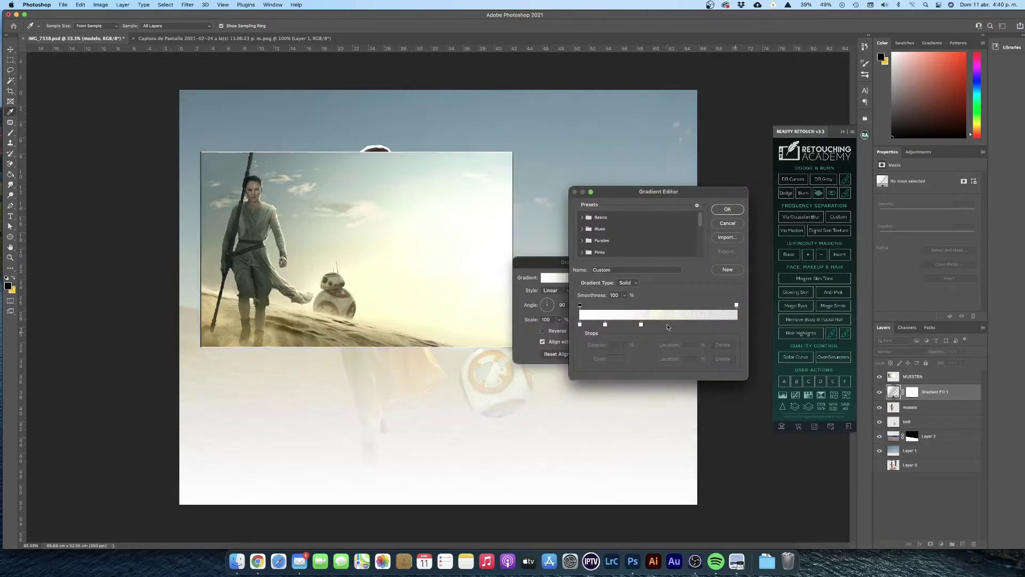
Step: Add a 100% opacity stop at location 51% and make the gradient fill radial at 124% scale
{"action": "left_click", "coordinate": [659, 305]}
{"action": "type", "text": "100"}
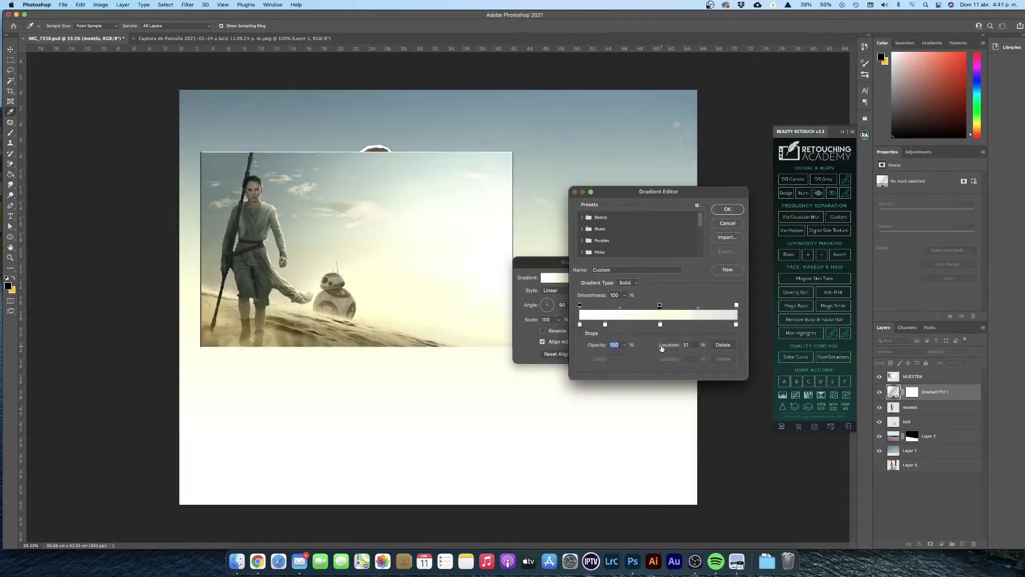
{"action": "key", "text": "Return"}
{"action": "left_click_drag", "start_coordinate": [540, 262], "coordinate": [642, 312]}
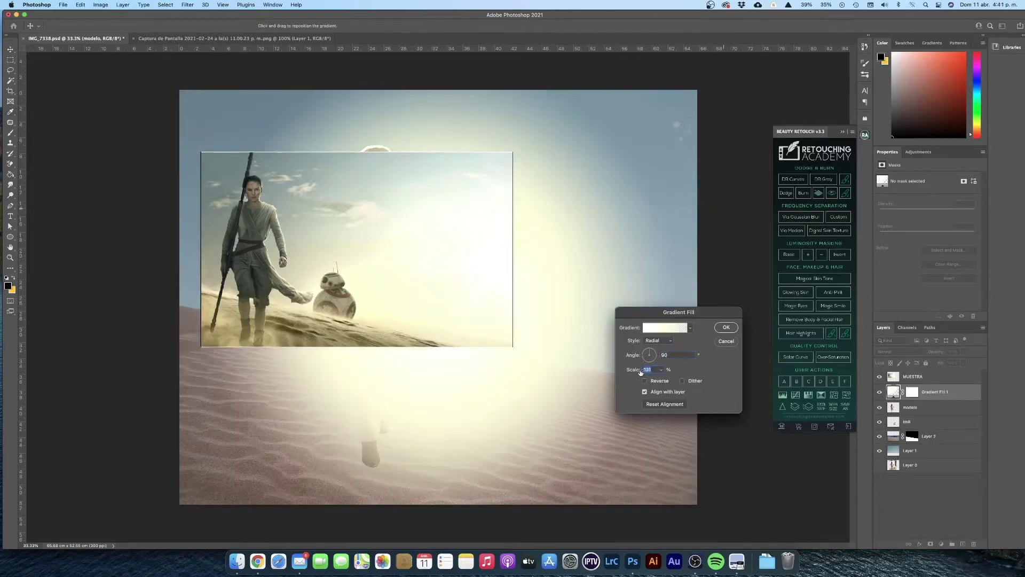
{"action": "left_click", "coordinate": [725, 327]}
Step: Reposition the radial glow to the sky beyond the robot and move the gradient's pale yellow stop to location 66%
{"action": "double_click", "coordinate": [894, 393]}
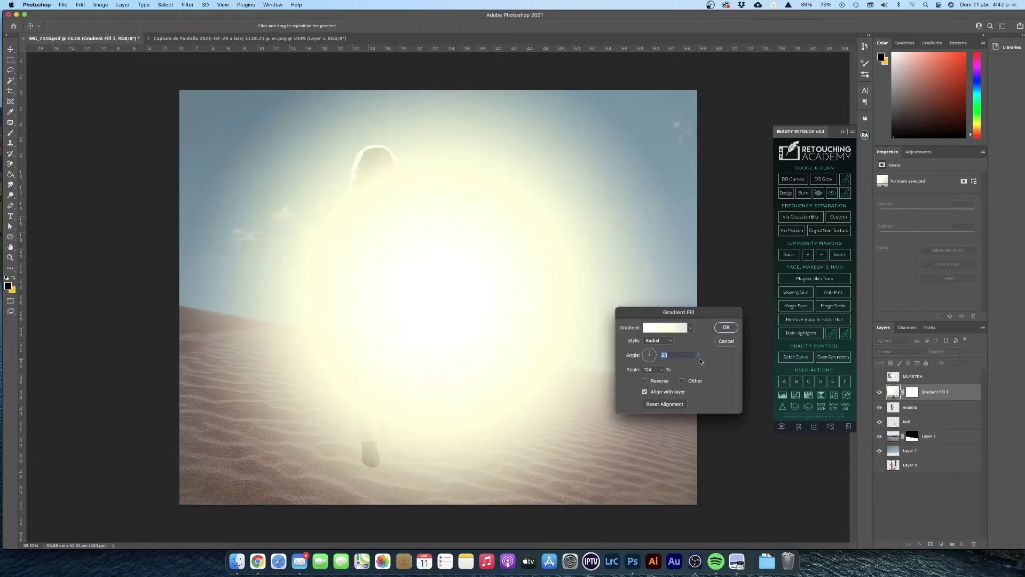
{"action": "left_click_drag", "start_coordinate": [576, 249], "coordinate": [663, 264]}
{"action": "left_click", "coordinate": [685, 328]}
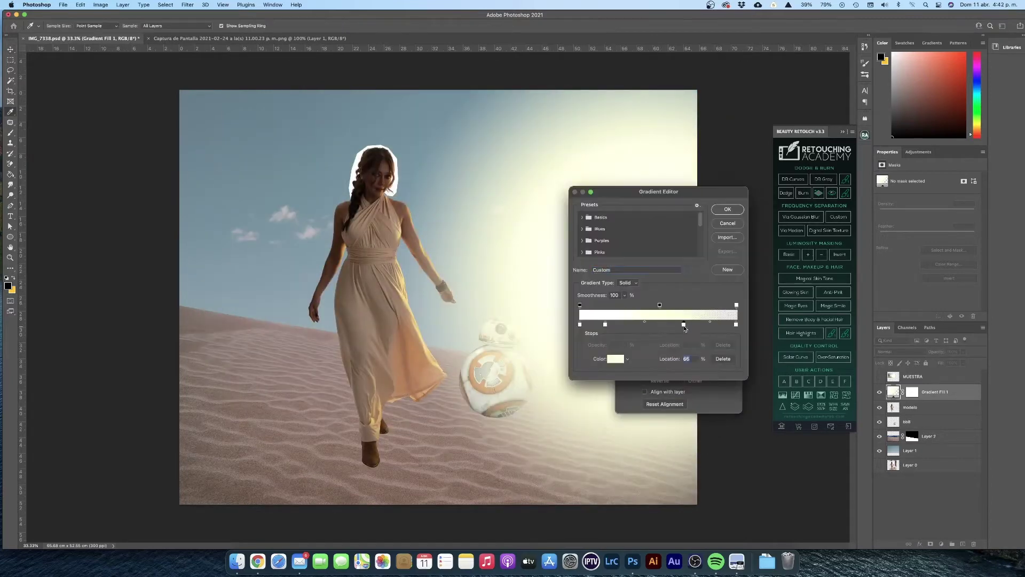
{"action": "left_click", "coordinate": [727, 209]}
{"action": "left_click", "coordinate": [722, 318]}
Step: Convert the gradient fill layer to a smart object
{"action": "right_click", "coordinate": [935, 391]}
{"action": "key", "text": "super+t"}
{"action": "left_click", "coordinate": [536, 197]}
{"action": "right_click", "coordinate": [935, 391]}
{"action": "left_click", "coordinate": [924, 348]}
Step: Stretch the glow wider with Free Transform and move its layer beneath the masked dune layer
{"action": "key", "text": "super+t"}
{"action": "left_click_drag", "start_coordinate": [165, 284], "coordinate": [80, 284]}
{"action": "left_click_drag", "start_coordinate": [643, 295], "coordinate": [662, 289]}
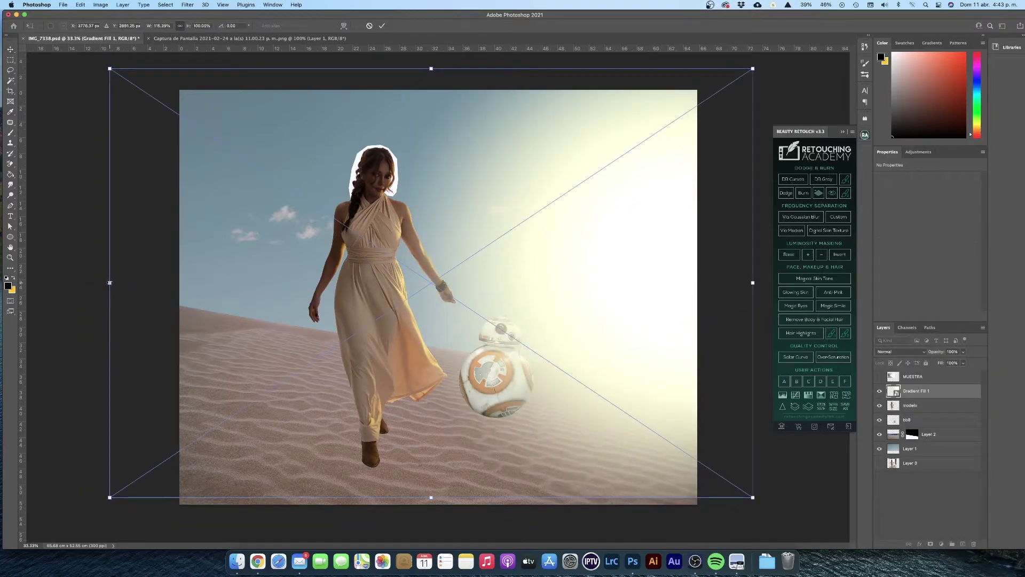
{"action": "left_click_drag", "start_coordinate": [110, 282], "coordinate": [44, 282]}
{"action": "key", "text": "Return"}
{"action": "left_click_drag", "start_coordinate": [915, 391], "coordinate": [928, 438]}
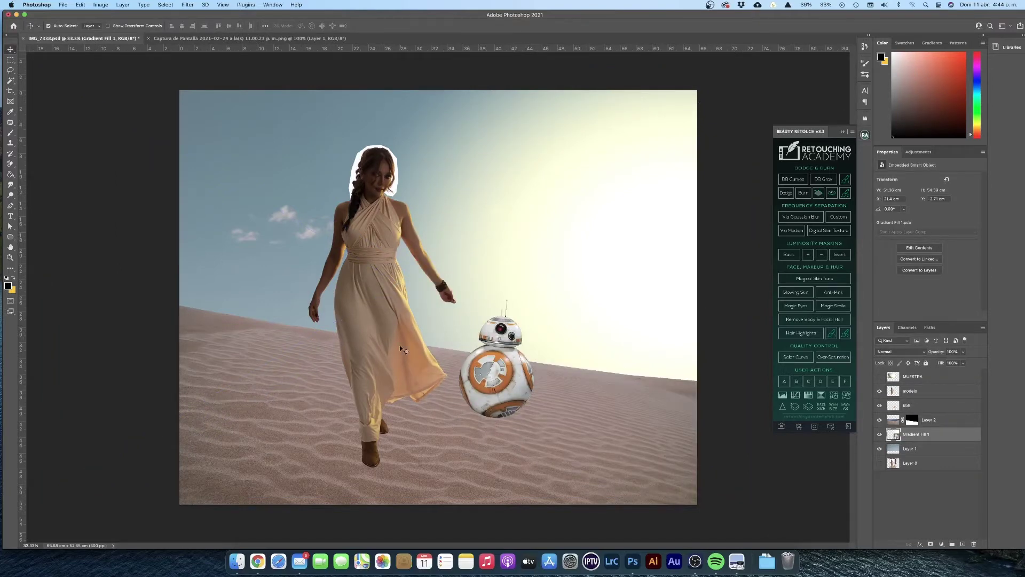
Step: Try to tint the dunes with a new clipped layer in Color blend mode, sampling the pale glow colour for the brush
{"action": "left_click", "coordinate": [911, 448]}
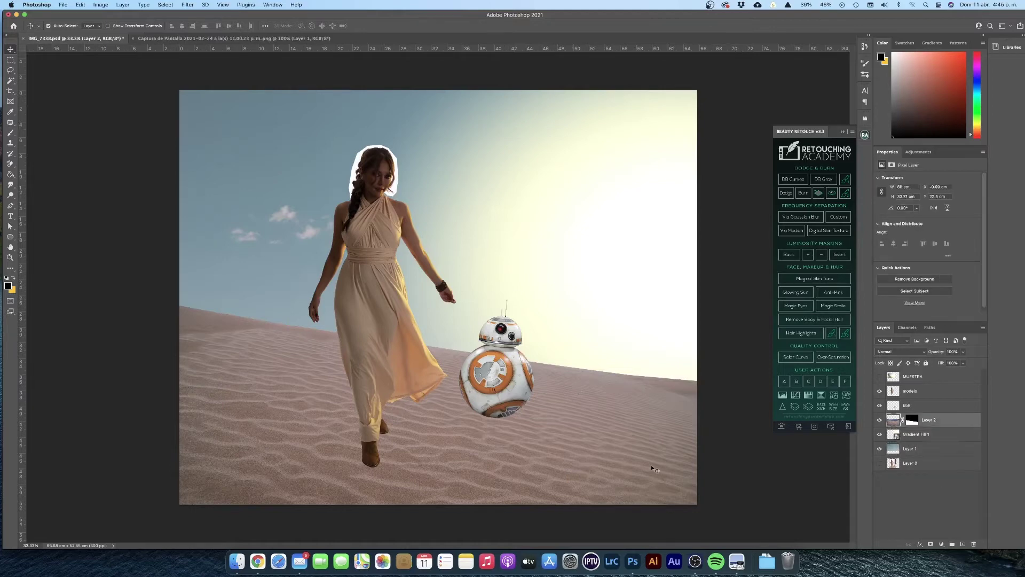
{"action": "key", "text": "shift+alt+c"}
{"action": "key", "text": "b"}
{"action": "left_click", "coordinate": [487, 234], "text": "alt"}
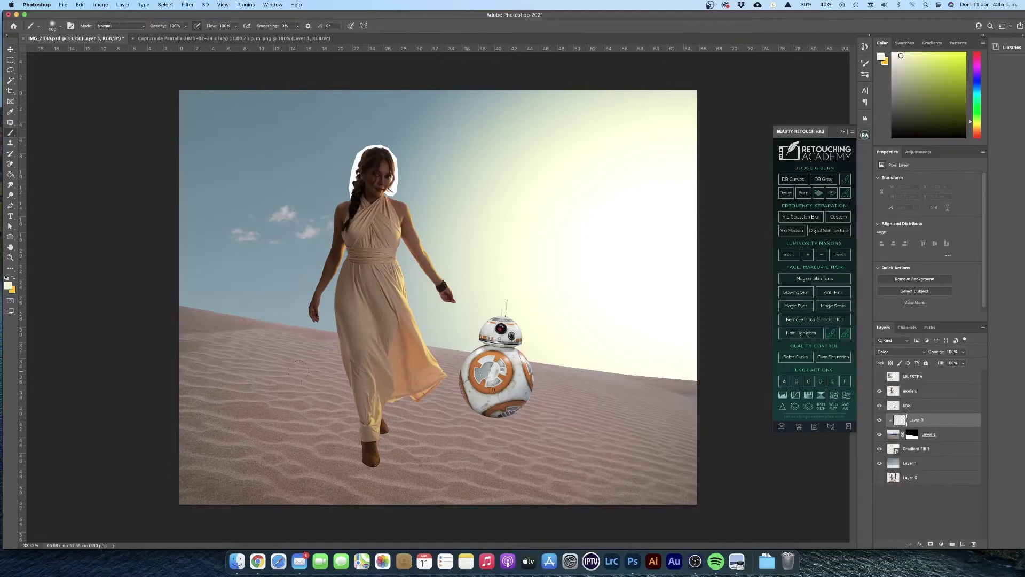
{"action": "key", "text": "Escape"}
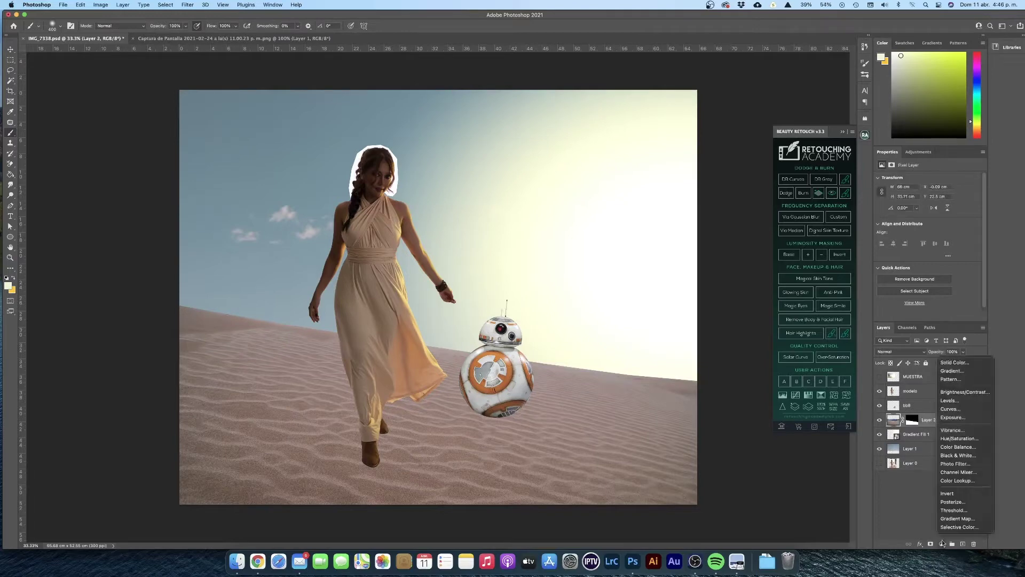
Step: Add a Curves adjustment above the dune layer and adjust its colour channels to warm the sand, clipping it to the dunes
{"action": "left_click", "coordinate": [942, 544]}
{"action": "left_click", "coordinate": [956, 381]}
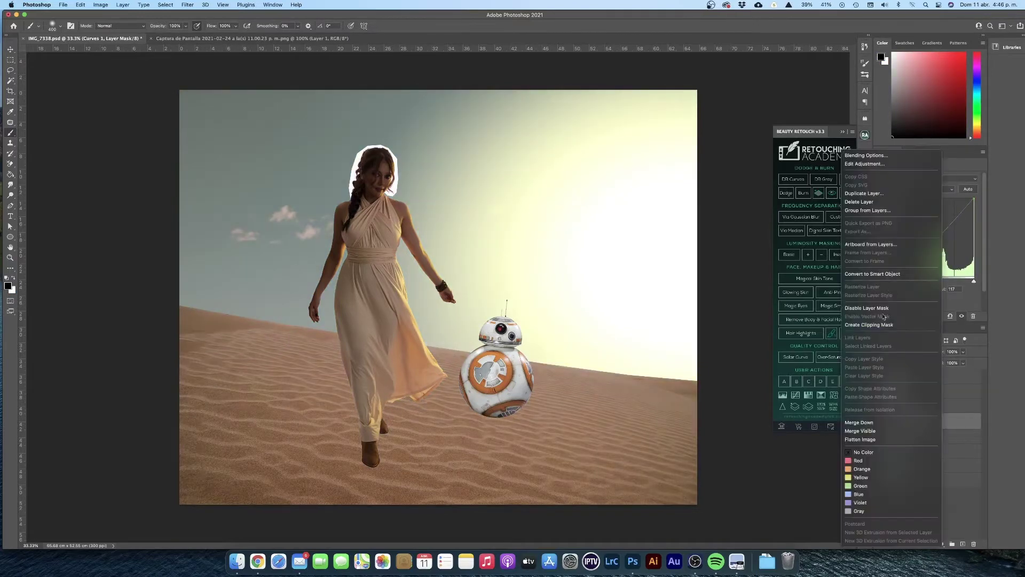
{"action": "left_click", "coordinate": [924, 189]}
{"action": "left_click", "coordinate": [919, 196]}
{"action": "left_click", "coordinate": [924, 189]}
{"action": "left_click", "coordinate": [908, 175]}
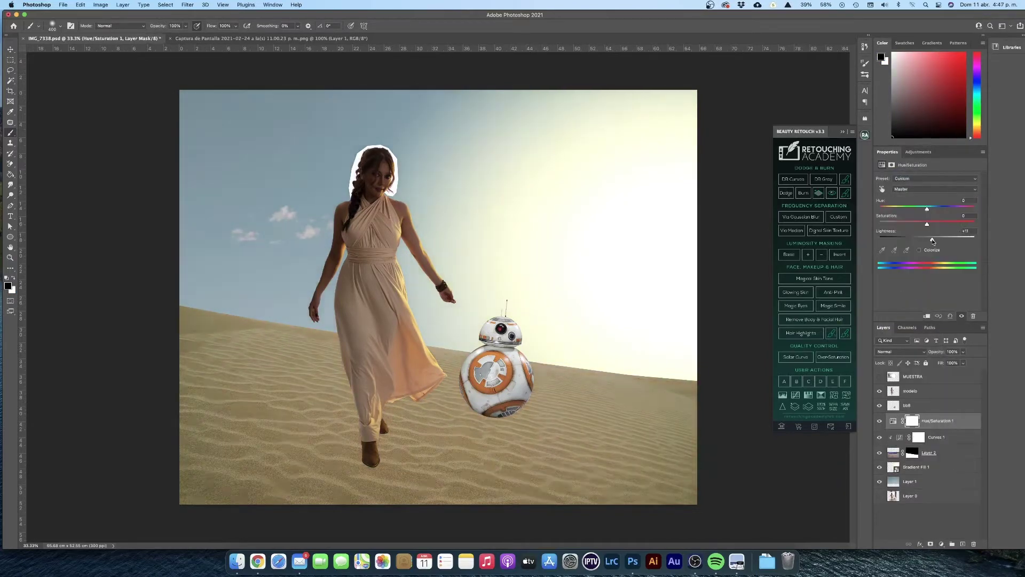
Step: Raise the sand's lightness slightly with a clipped Hue/Saturation adjustment, and add a Color Balance adjustment with midtones yellow-blue at -14
{"action": "left_click_drag", "start_coordinate": [944, 240], "coordinate": [934, 241]}
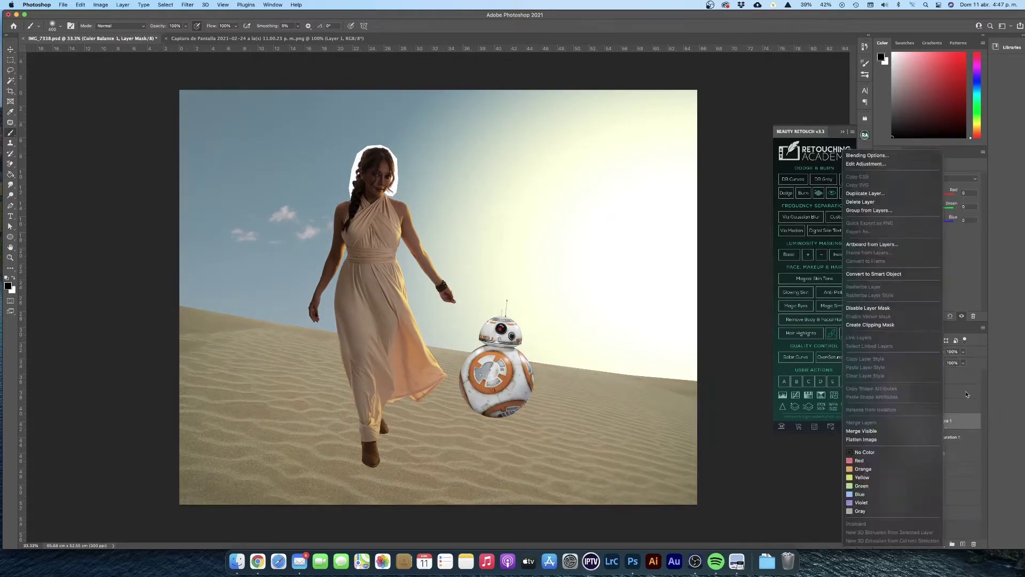
{"action": "left_click_drag", "start_coordinate": [917, 221], "coordinate": [912, 226]}
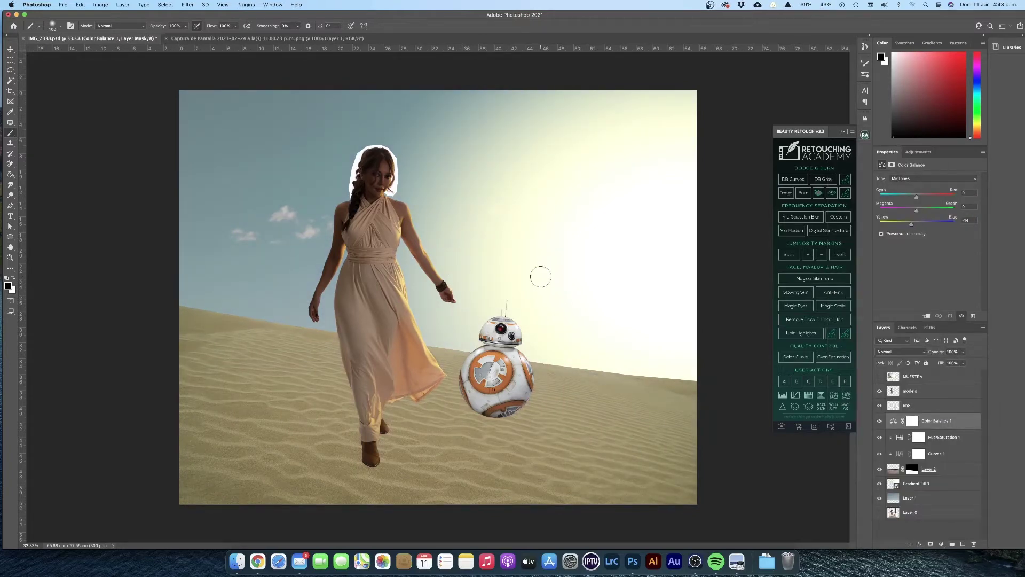
Step: Open the photo hike-in-the-desert-JCVB3TK.jpg in Photoshop as a separate document
{"action": "key", "text": "super+Tab"}
{"action": "key", "text": "super+1"}
{"action": "left_click", "coordinate": [565, 236]}
{"action": "double_click", "coordinate": [565, 236]}
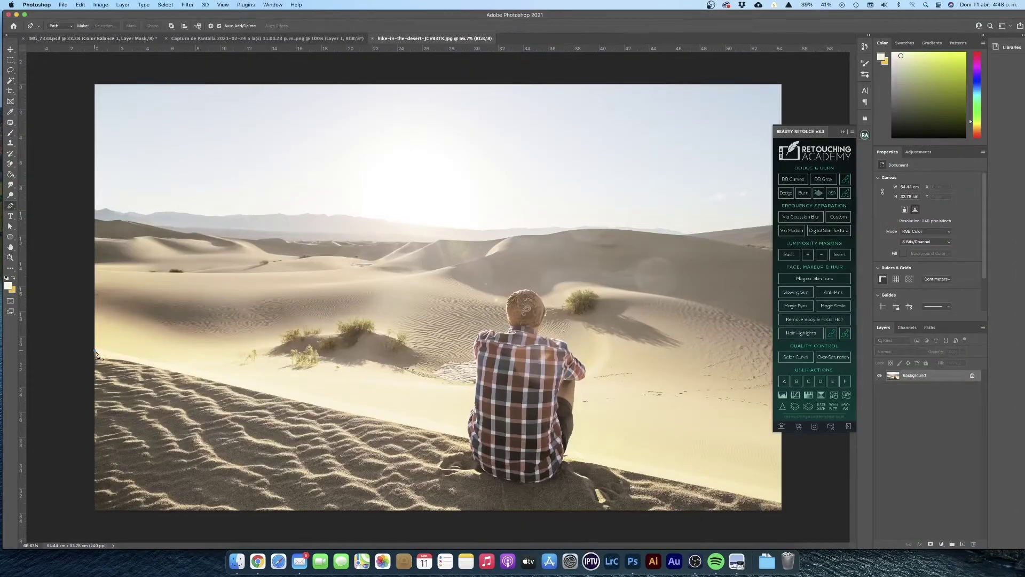
Step: Patch the area around the seated man's lower body with rippled sand from the foreground dune
{"action": "left_click_drag", "start_coordinate": [473, 475], "coordinate": [456, 429]}
{"action": "left_click_drag", "start_coordinate": [518, 460], "coordinate": [307, 408]}
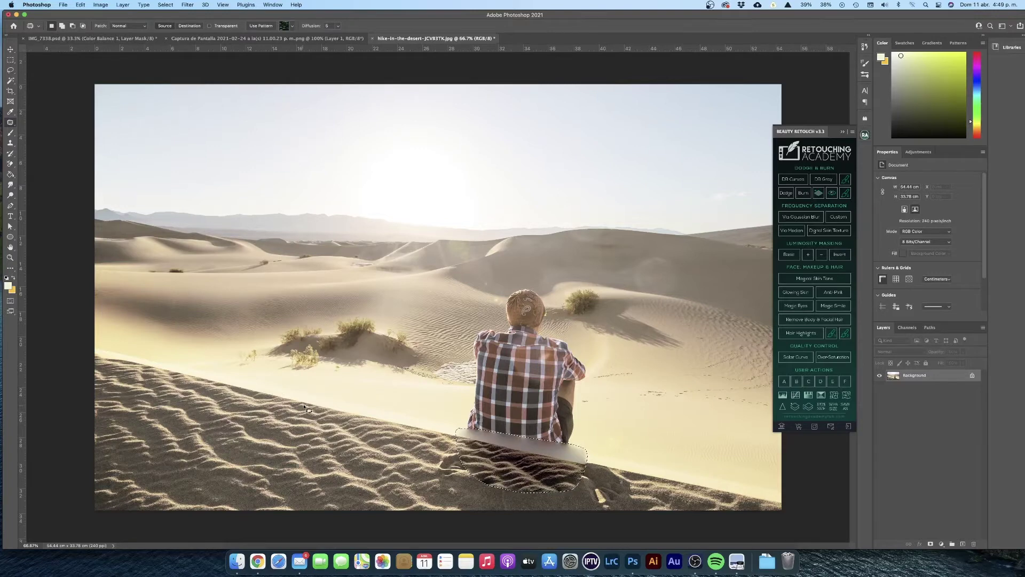
Step: Patch the seated man with the nearby sand and shrubs, and clone rippled sand over his remains on the dune crest
{"action": "left_click_drag", "start_coordinate": [490, 292], "coordinate": [289, 327]}
{"action": "key", "text": "ctrl+d"}
{"action": "left_click", "coordinate": [56, 121]}
{"action": "left_click_drag", "start_coordinate": [569, 454], "coordinate": [569, 494]}
{"action": "mouse_move", "coordinate": [435, 444]}
{"action": "left_mouse_down"}
{"action": "mouse_move", "coordinate": [435, 491]}
{"action": "mouse_move", "coordinate": [644, 490]}
{"action": "left_mouse_up"}
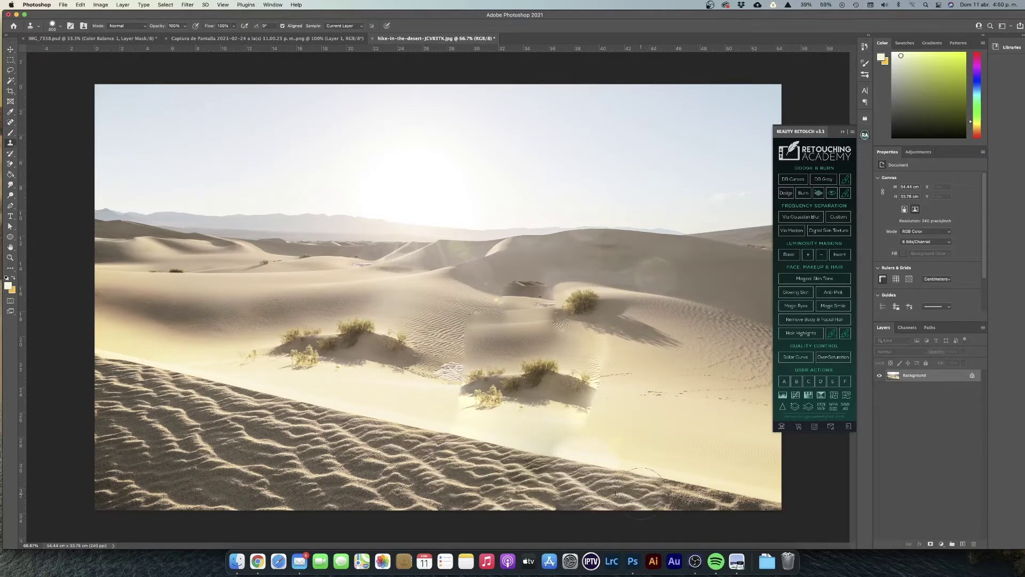
Step: Cut out the rippled foreground dune, bring it into the IMG_7338.psd composite and scale it across the canvas width
{"action": "key", "text": "p"}
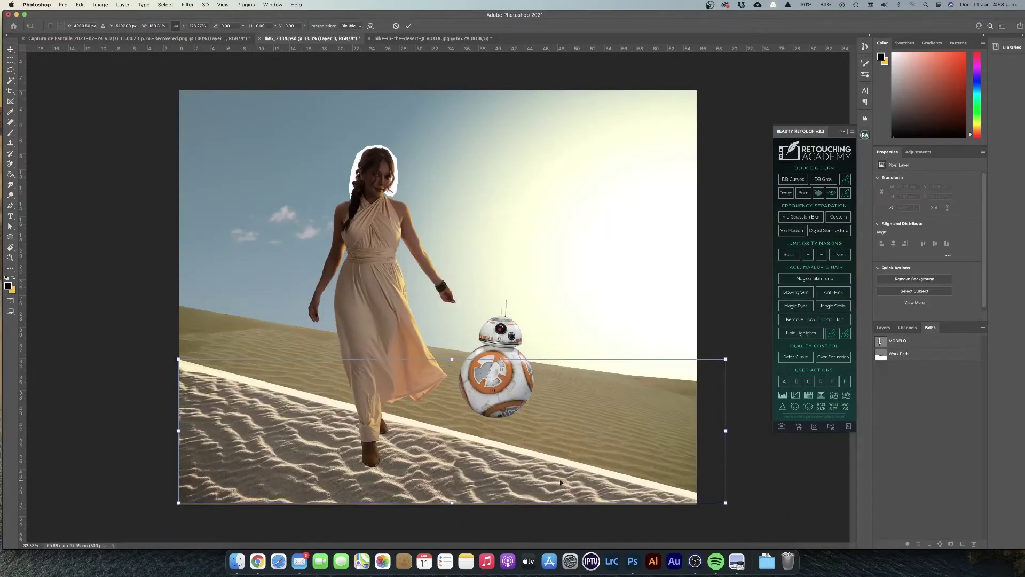
{"action": "left_click_drag", "start_coordinate": [560, 483], "coordinate": [449, 457]}
{"action": "key", "text": "Return"}
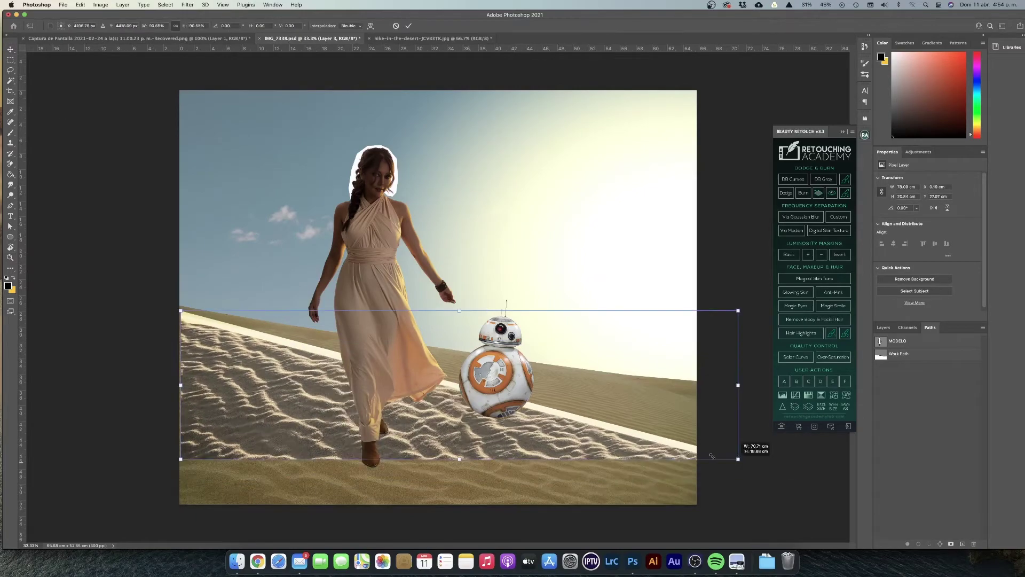
{"action": "key", "text": "Return"}
Step: Remove the pale strip along the new dune's upper edge with the Background Eraser
{"action": "key", "text": "e"}
{"action": "scroll", "coordinate": [423, 313], "scroll_direction": "up", "scroll_amount": 5}
{"action": "scroll", "coordinate": [423, 313], "scroll_direction": "left", "scroll_amount": 10}
{"action": "left_click_drag", "start_coordinate": [272, 283], "coordinate": [513, 342]}
{"action": "scroll", "coordinate": [512, 342], "scroll_direction": "right", "scroll_amount": 5}
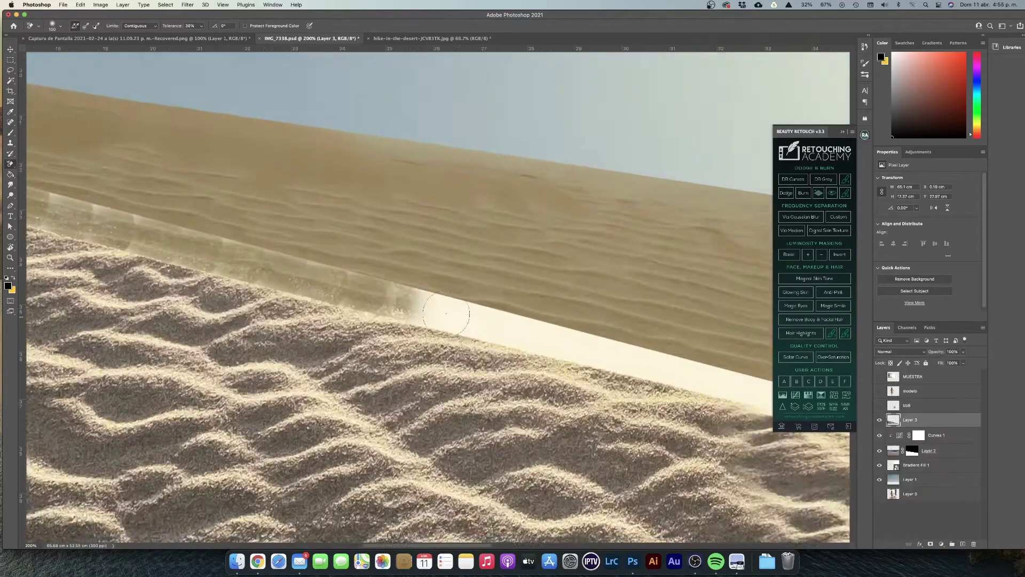
{"action": "scroll", "coordinate": [445, 314], "scroll_direction": "right", "scroll_amount": 15}
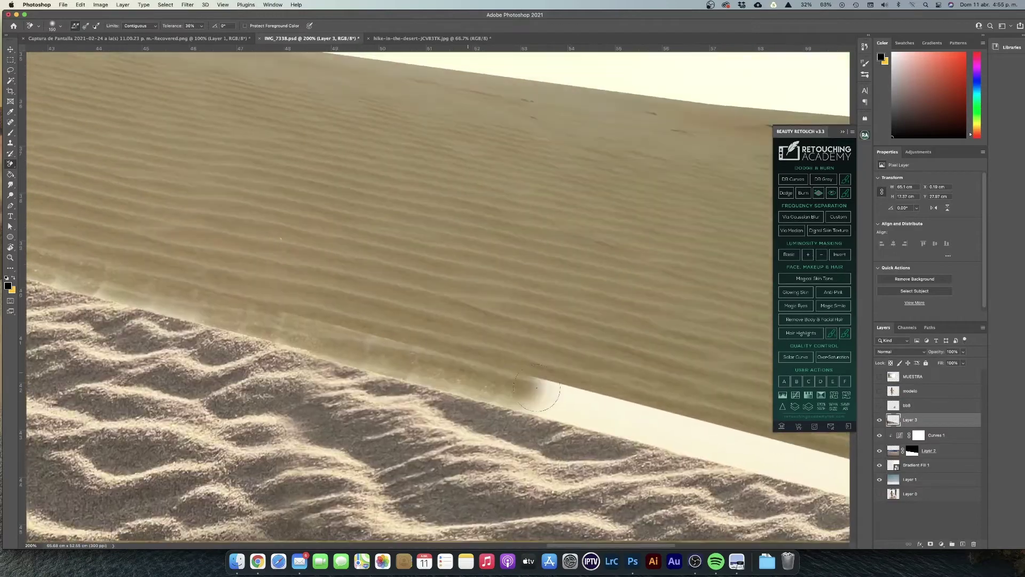
Step: Clean the leftover haze and streaks above the new dune's crest with the regular Eraser
{"action": "key", "text": "shift+e"}
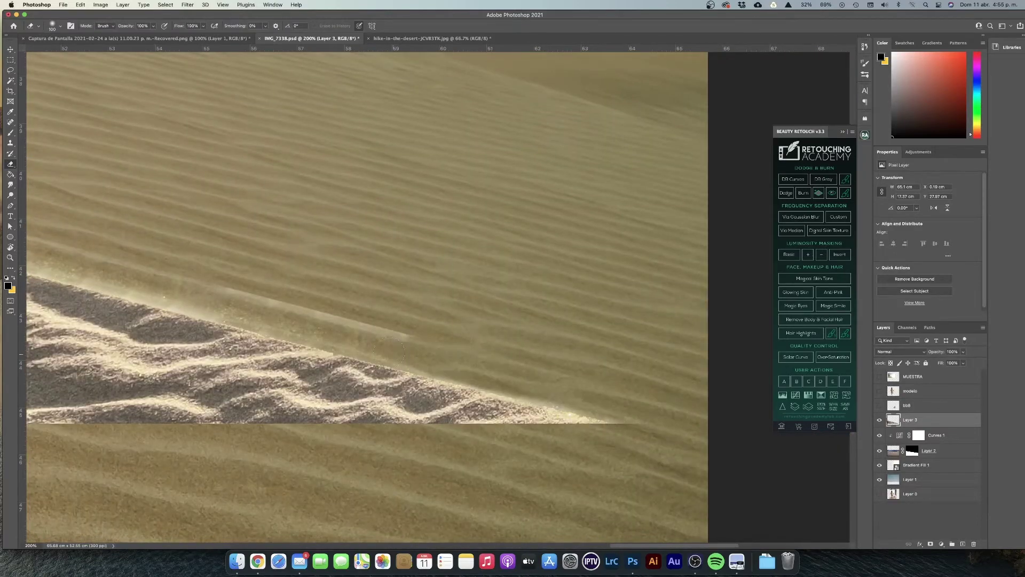
{"action": "scroll", "coordinate": [380, 346], "scroll_direction": "left", "scroll_amount": 15}
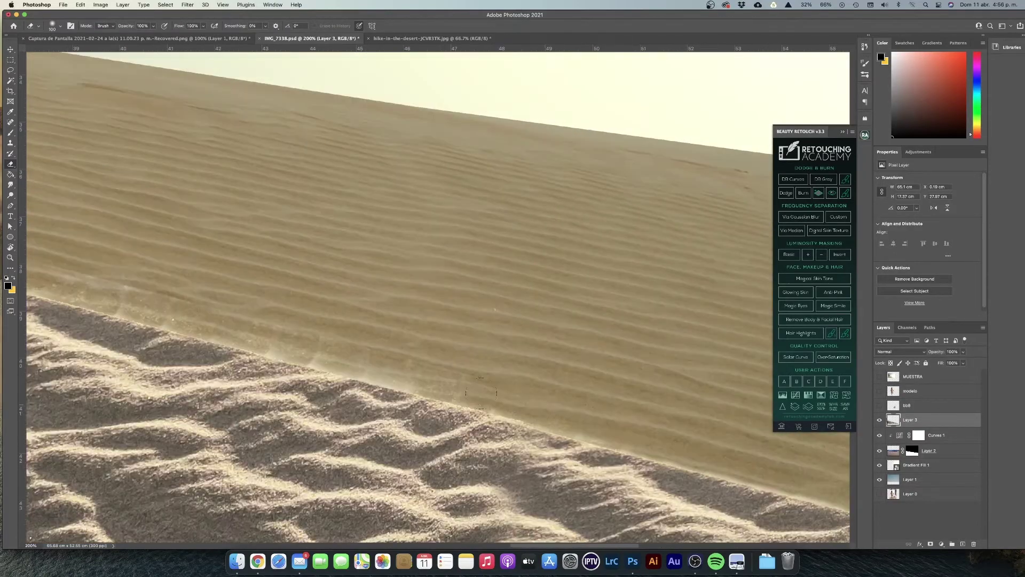
{"action": "scroll", "coordinate": [481, 392], "scroll_direction": "left", "scroll_amount": 9}
{"action": "scroll", "coordinate": [480, 392], "scroll_direction": "up", "scroll_amount": 3}
{"action": "scroll", "coordinate": [469, 393], "scroll_direction": "left", "scroll_amount": 20}
{"action": "scroll", "coordinate": [468, 393], "scroll_direction": "up", "scroll_amount": 2}
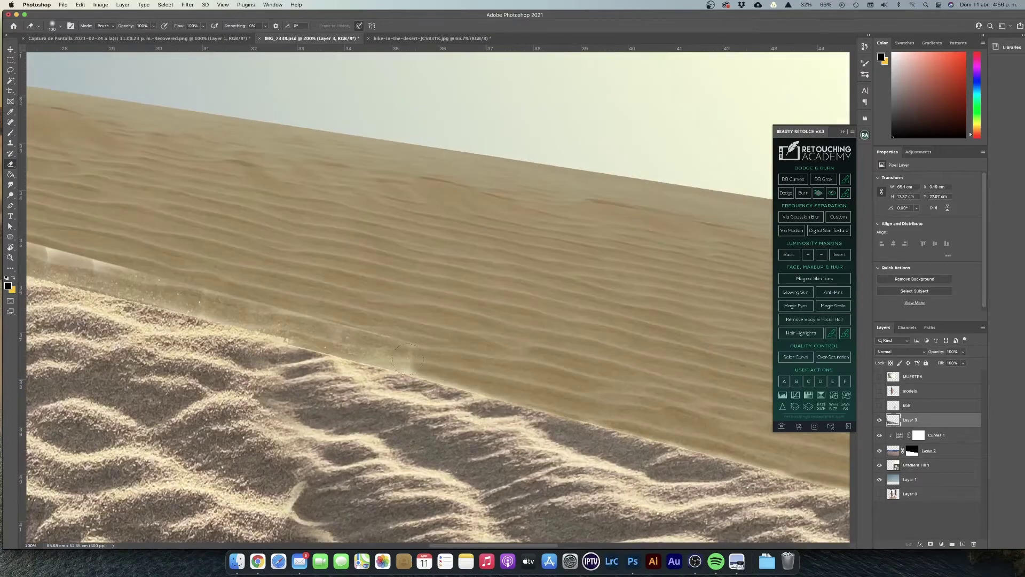
{"action": "scroll", "coordinate": [597, 360], "scroll_direction": "left", "scroll_amount": 15}
{"action": "scroll", "coordinate": [597, 361], "scroll_direction": "up", "scroll_amount": 6}
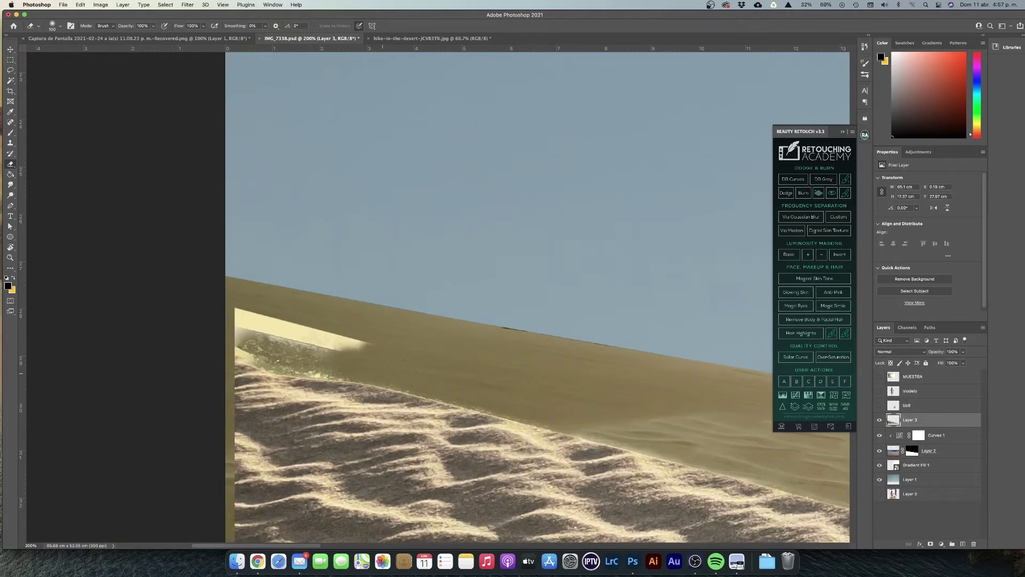
Step: Hide the old dune layer and its Curves adjustment, and move the new dune down to the canvas's bottom edge
{"action": "key", "text": "super+minus"}
{"action": "key", "text": "super+minus"}
{"action": "key", "text": "super+minus"}
{"action": "key", "text": "super+minus"}
{"action": "left_click", "coordinate": [880, 442]}
{"action": "key", "text": "v"}
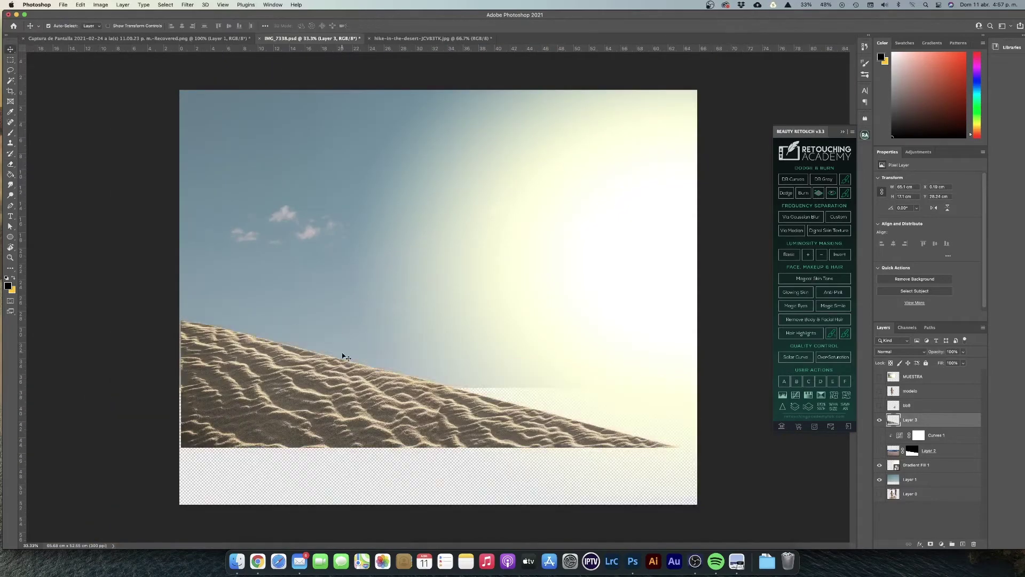
{"action": "left_click_drag", "start_coordinate": [342, 374], "coordinate": [372, 438]}
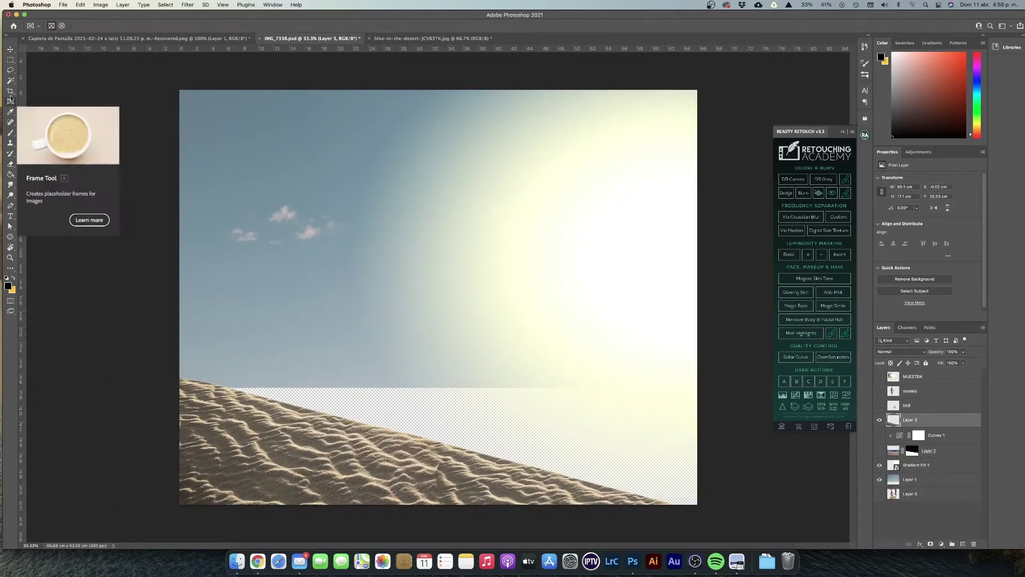
Step: Enlarge the sky background until it fills the transparent gap behind the new dune
{"action": "left_click", "coordinate": [283, 198]}
{"action": "key", "text": "super+t"}
{"action": "left_click_drag", "start_coordinate": [419, 393], "coordinate": [658, 122]}
{"action": "key", "text": "super+minus"}
{"action": "left_click_drag", "start_coordinate": [233, 428], "coordinate": [207, 444]}
{"action": "key", "text": "Return"}
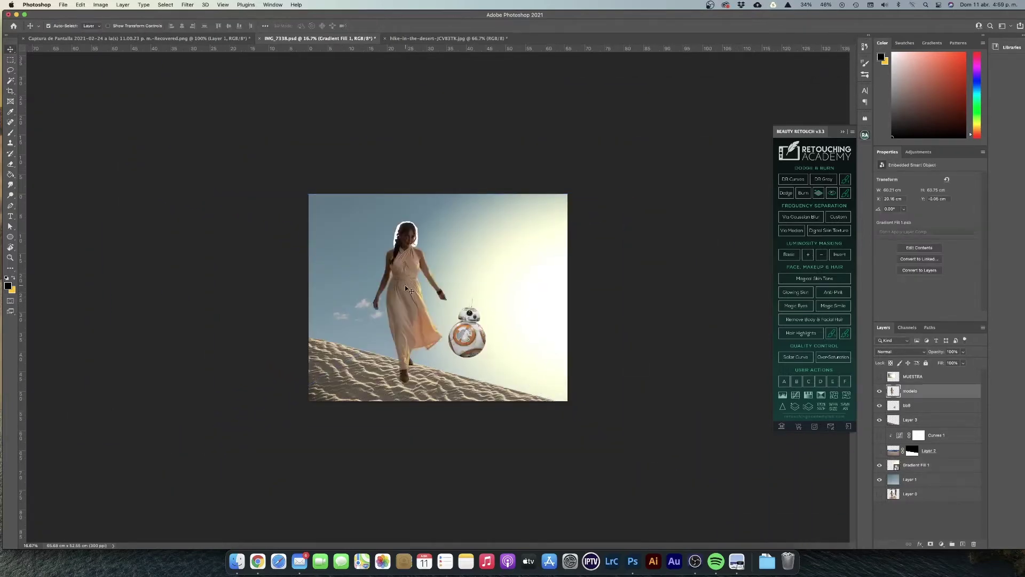
Step: Move the BB-8 robot down onto the dune slope and stack its layer beneath the dune layer
{"action": "left_click_drag", "start_coordinate": [467, 335], "coordinate": [453, 360]}
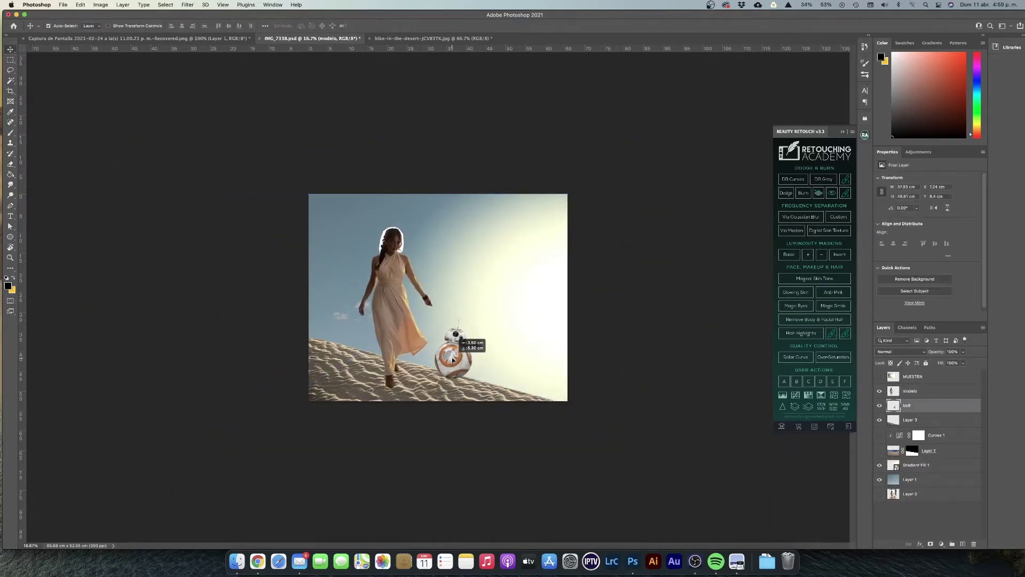
{"action": "left_click_drag", "start_coordinate": [913, 406], "coordinate": [913, 425]}
{"action": "left_click", "coordinate": [240, 314]}
Step: Close the desert hike photo and enlarge the woman to match the framing of the movie reference
{"action": "key", "text": "ctrl+Tab"}
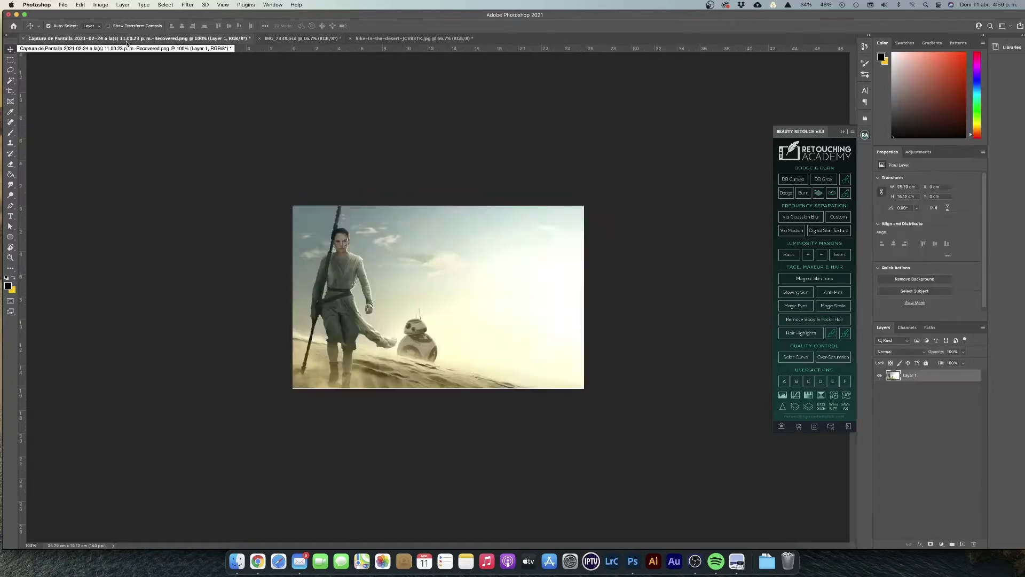
{"action": "key", "text": "super+w"}
{"action": "left_click", "coordinate": [394, 290]}
{"action": "key", "text": "ctrl+t"}
{"action": "left_click_drag", "start_coordinate": [320, 428], "coordinate": [305, 458]}
{"action": "key", "text": "Return"}
Step: Free-transform the BB-8 robot to adjust its size behind the dune crest
{"action": "left_click", "coordinate": [452, 352]}
{"action": "key", "text": "ctrl+t"}
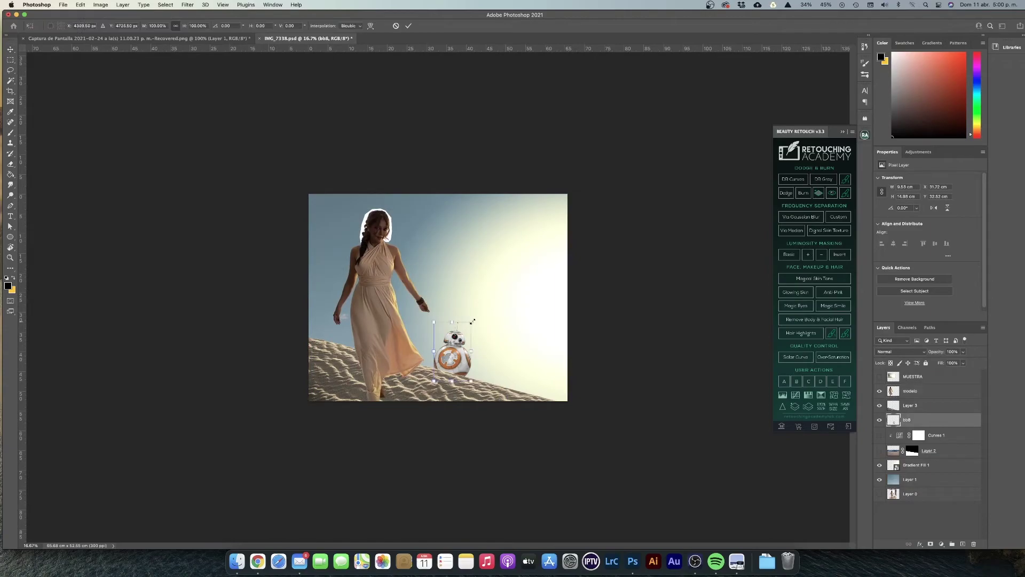
{"action": "key", "text": "Return"}
Step: Remove the white backdrop around the woman's hair and braid with the Background Eraser on the modelo layer
{"action": "left_click", "coordinate": [484, 325]}
{"action": "key", "text": "5"}
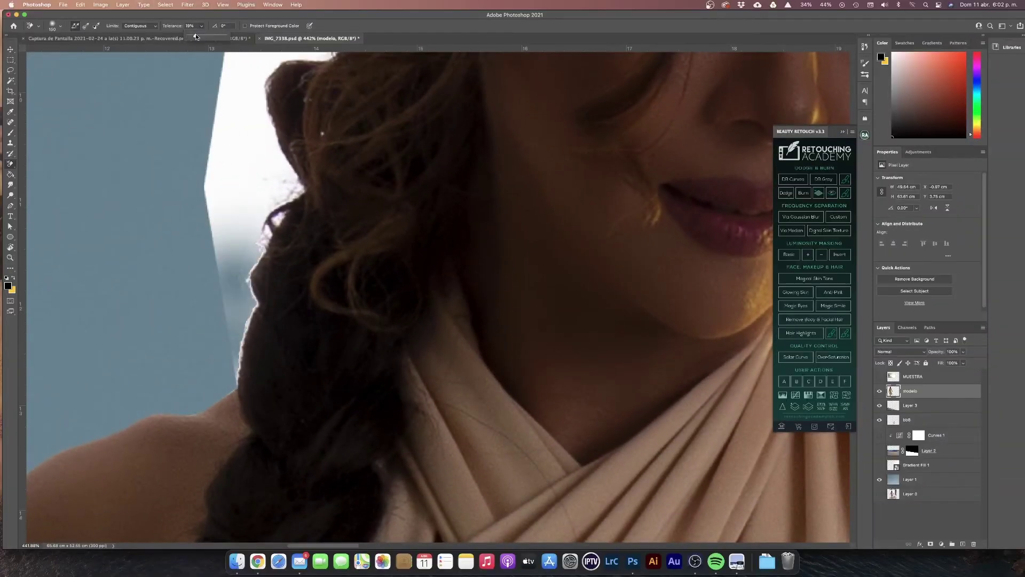
{"action": "mouse_move", "coordinate": [254, 129]}
{"action": "left_mouse_down"}
{"action": "mouse_move", "coordinate": [270, 195]}
{"action": "mouse_move", "coordinate": [241, 339]}
{"action": "mouse_move", "coordinate": [248, 118]}
{"action": "left_mouse_up"}
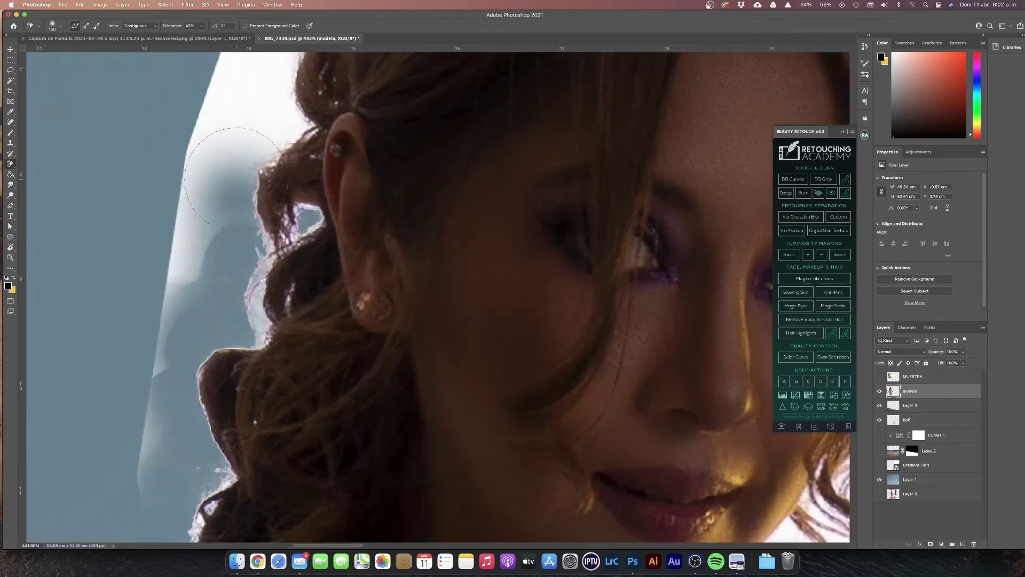
{"action": "scroll", "coordinate": [339, 91], "scroll_direction": "right", "scroll_amount": 10}
{"action": "scroll", "coordinate": [339, 91], "scroll_direction": "down", "scroll_amount": 4}
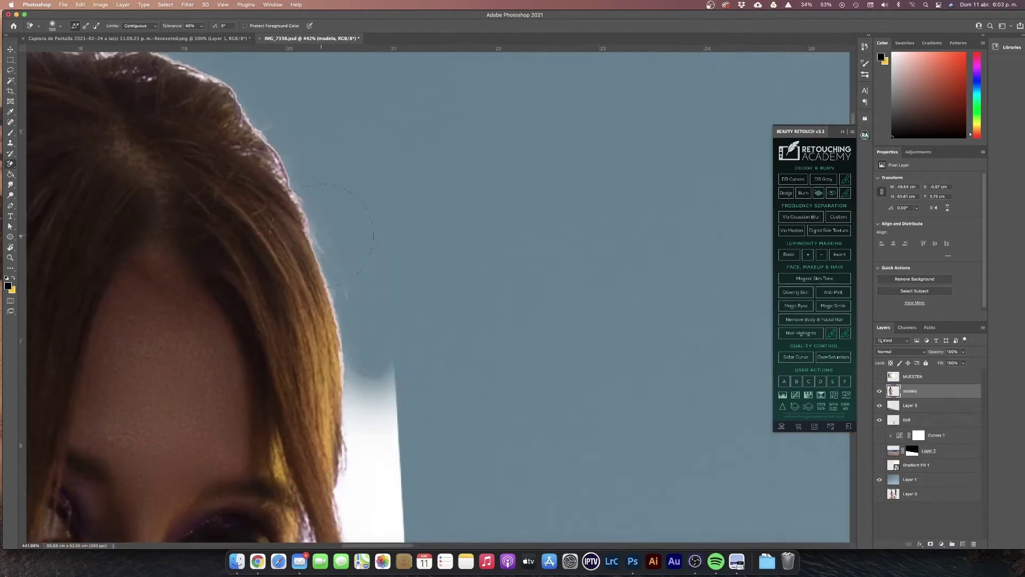
{"action": "scroll", "coordinate": [314, 403], "scroll_direction": "down", "scroll_amount": 10}
{"action": "scroll", "coordinate": [314, 403], "scroll_direction": "left", "scroll_amount": 2}
{"action": "left_click_drag", "start_coordinate": [321, 438], "coordinate": [209, 434]}
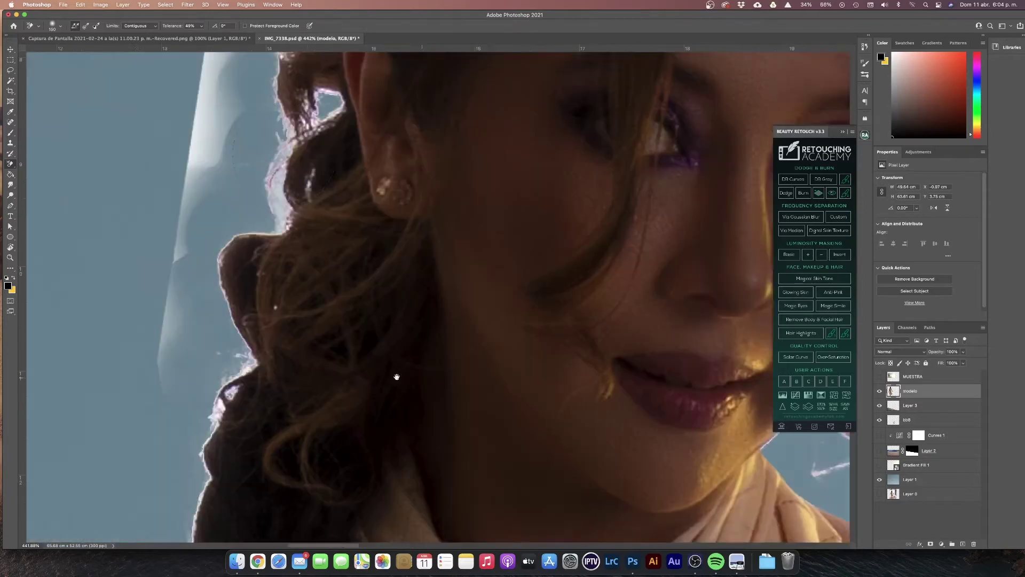
Step: Erase the remaining white patches beside and above the woman's head with a soft regular Eraser
{"action": "scroll", "coordinate": [291, 269], "scroll_direction": "up", "scroll_amount": 10}
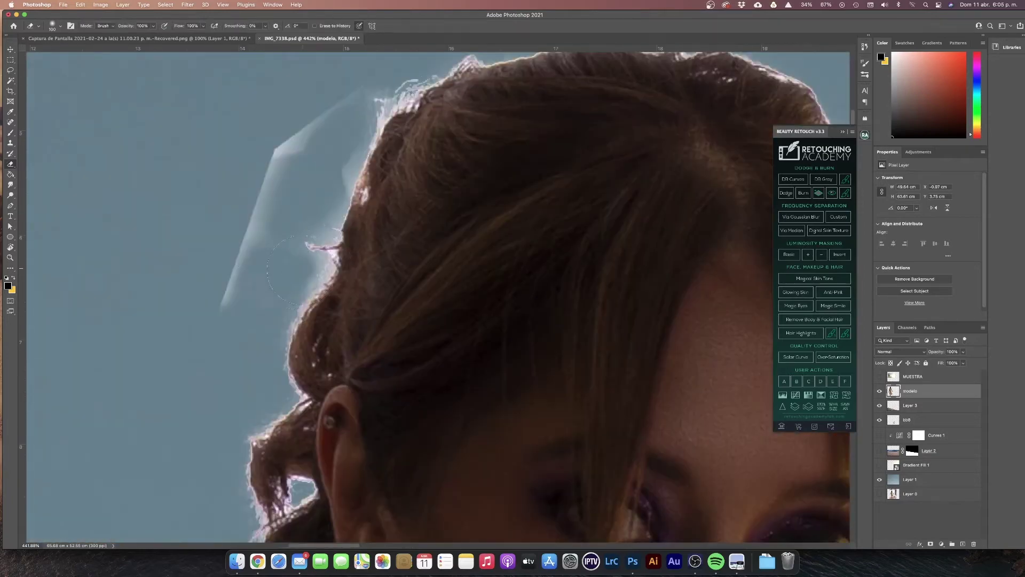
{"action": "left_click_drag", "start_coordinate": [289, 269], "coordinate": [320, 133]}
{"action": "scroll", "coordinate": [320, 214], "scroll_direction": "up", "scroll_amount": 10}
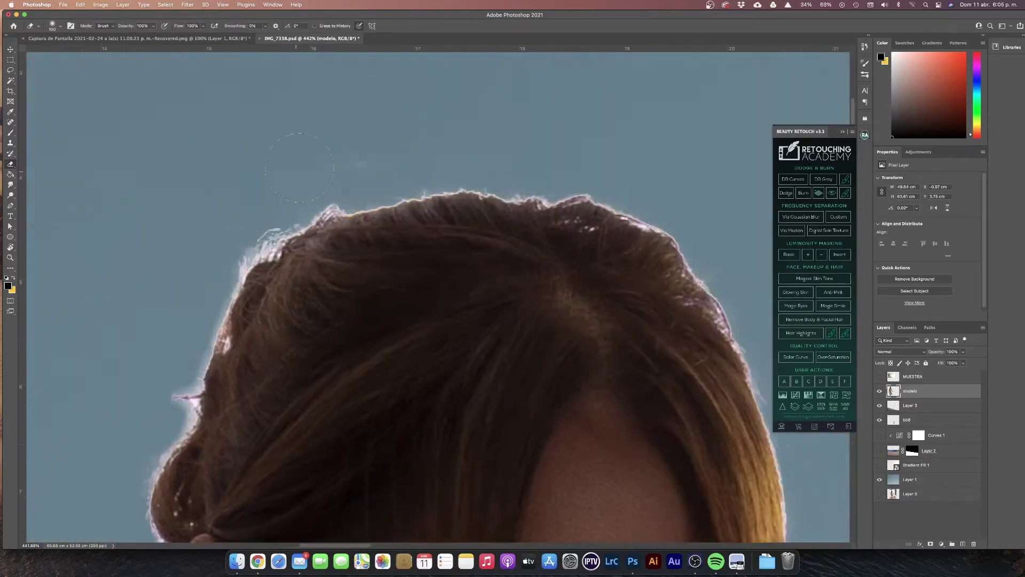
{"action": "scroll", "coordinate": [536, 327], "scroll_direction": "down", "scroll_amount": 15}
{"action": "scroll", "coordinate": [536, 327], "scroll_direction": "up", "scroll_amount": 15}
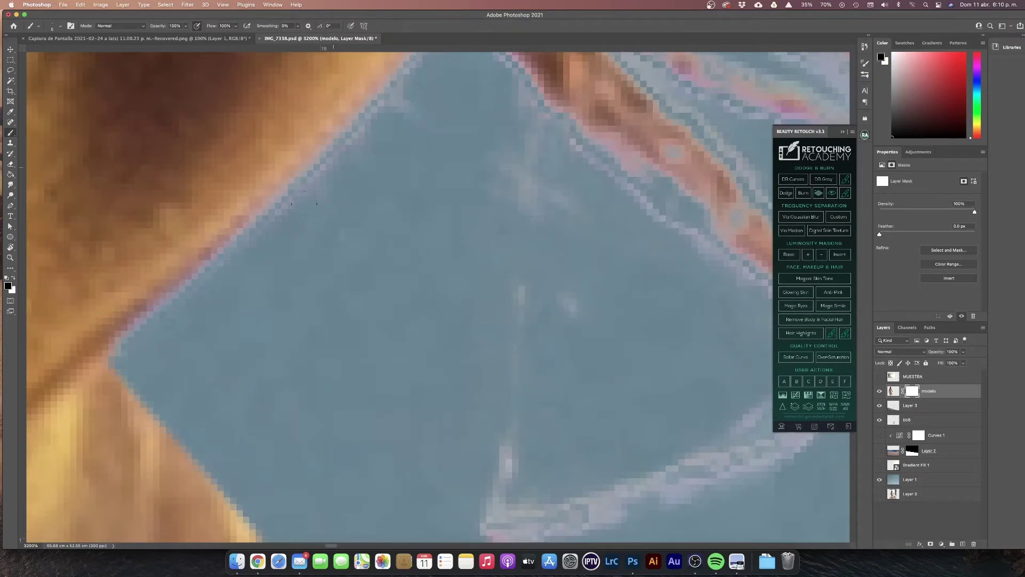
Step: Paint black on the woman's layer mask to clear the pale fringe around the loose strands beside her face
{"action": "scroll", "coordinate": [456, 398], "scroll_direction": "down", "scroll_amount": 4}
{"action": "scroll", "coordinate": [457, 398], "scroll_direction": "left", "scroll_amount": 2}
{"action": "key", "text": "bracketright"}
{"action": "key", "text": "bracketright"}
{"action": "key", "text": "bracketright"}
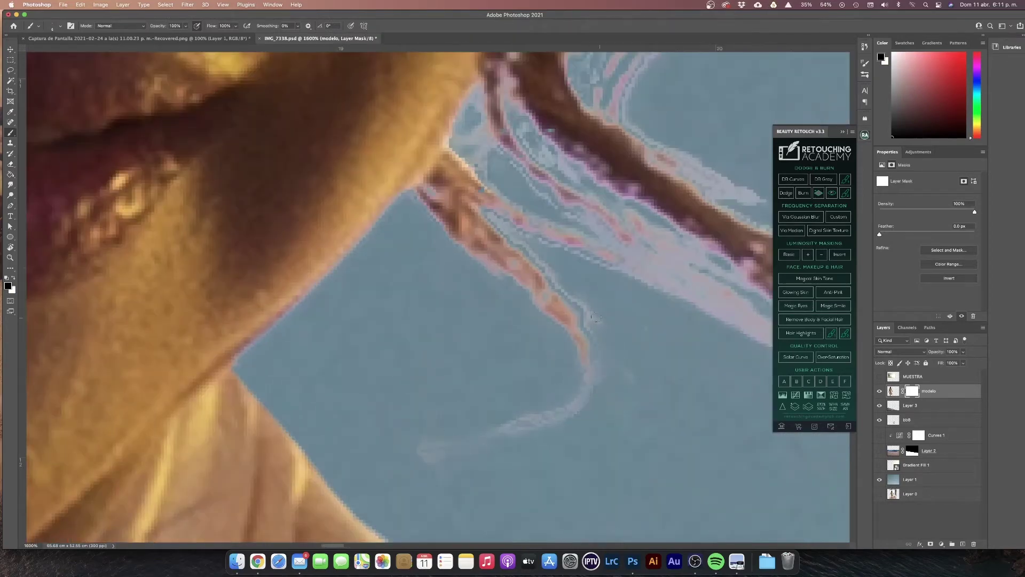
{"action": "scroll", "coordinate": [574, 268], "scroll_direction": "right", "scroll_amount": 2}
{"action": "scroll", "coordinate": [574, 268], "scroll_direction": "up", "scroll_amount": 1}
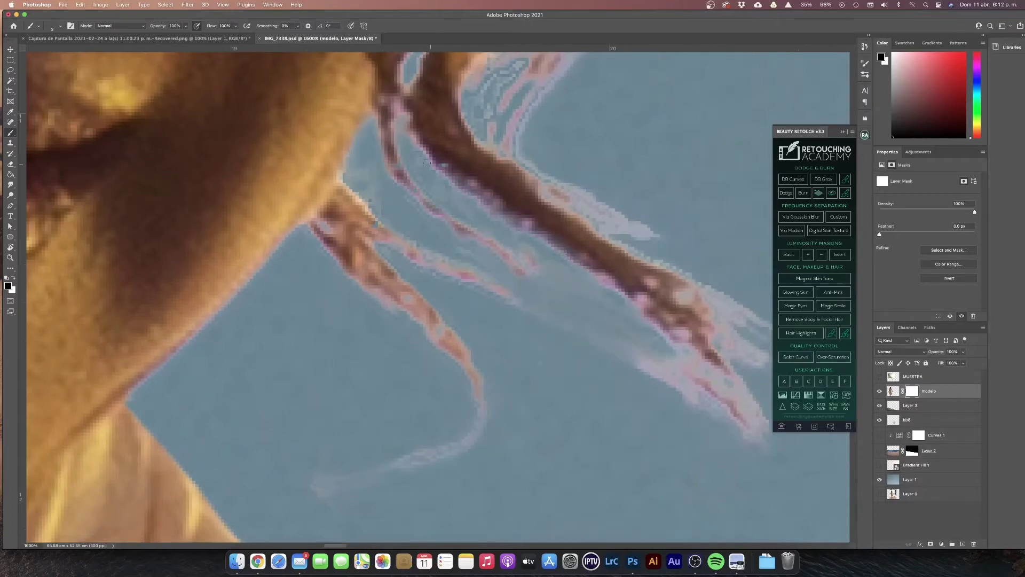
{"action": "scroll", "coordinate": [424, 162], "scroll_direction": "right", "scroll_amount": 3}
{"action": "scroll", "coordinate": [302, 192], "scroll_direction": "up", "scroll_amount": 2}
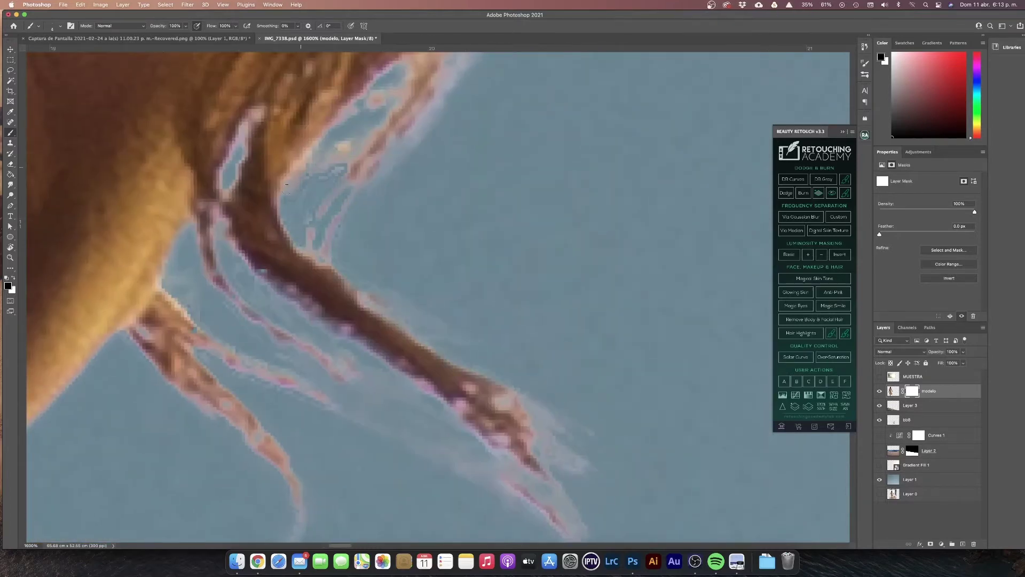
{"action": "scroll", "coordinate": [287, 185], "scroll_direction": "right", "scroll_amount": 5}
{"action": "scroll", "coordinate": [287, 184], "scroll_direction": "up", "scroll_amount": 5}
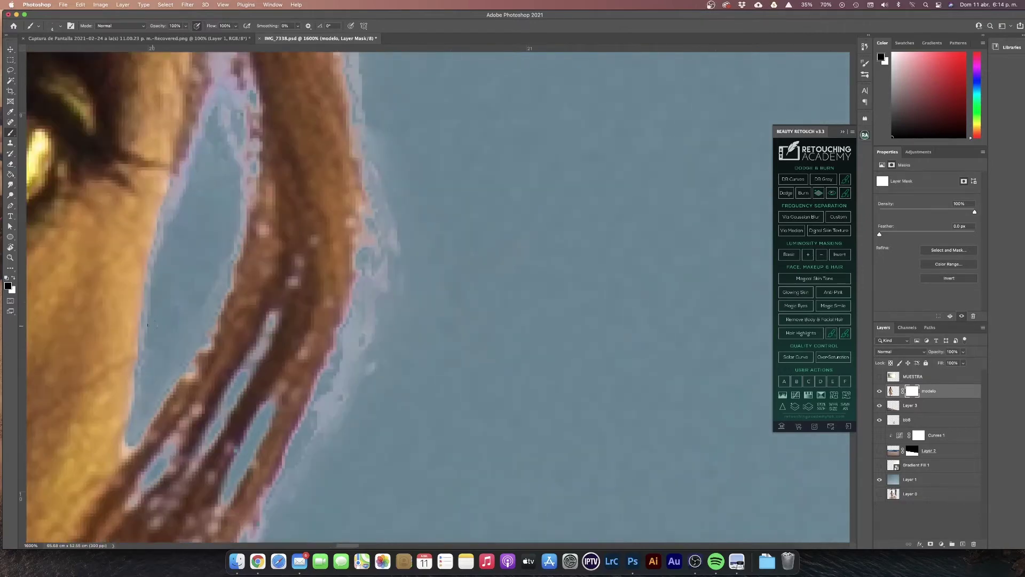
{"action": "scroll", "coordinate": [394, 277], "scroll_direction": "down", "scroll_amount": 10}
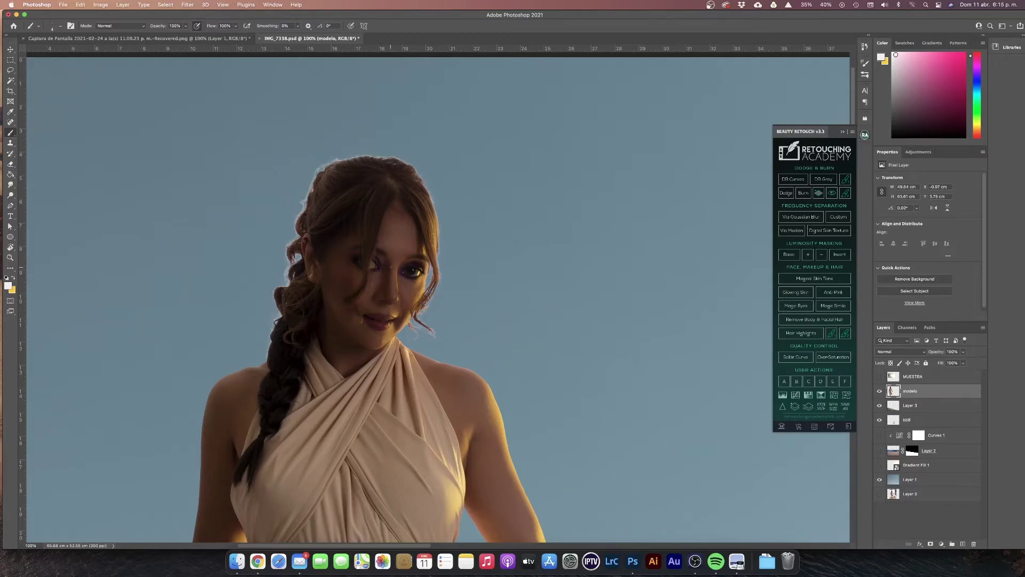
Step: Show the loose hair-strand layer above the woman and set its blend mode to Darker Color
{"action": "scroll", "coordinate": [422, 269], "scroll_direction": "up", "scroll_amount": 5}
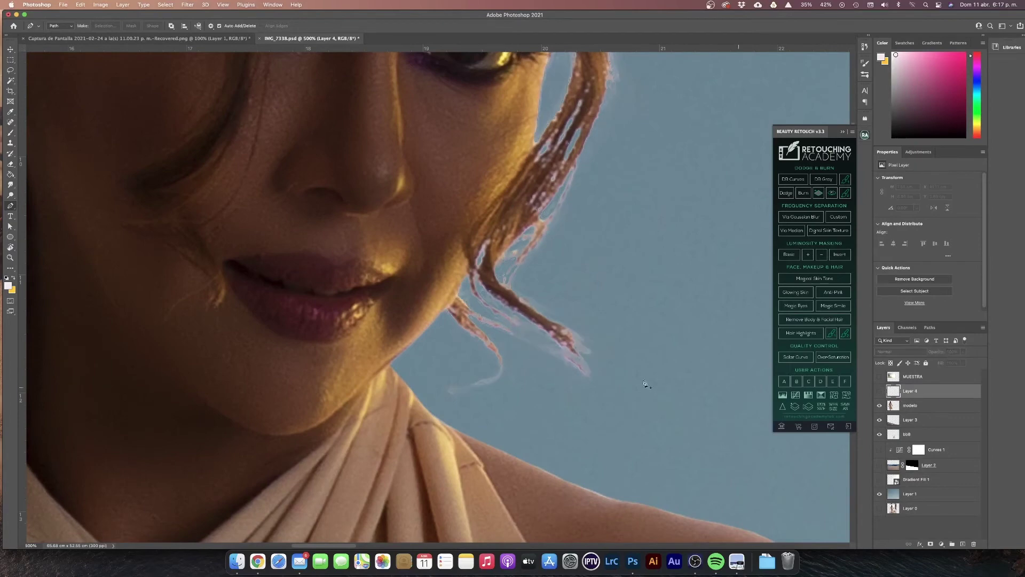
{"action": "left_click", "coordinate": [10, 164]}
{"action": "left_click", "coordinate": [879, 391]}
{"action": "left_click", "coordinate": [900, 351]}
{"action": "left_click", "coordinate": [892, 374]}
{"action": "left_click", "coordinate": [900, 351]}
{"action": "key", "text": "Escape"}
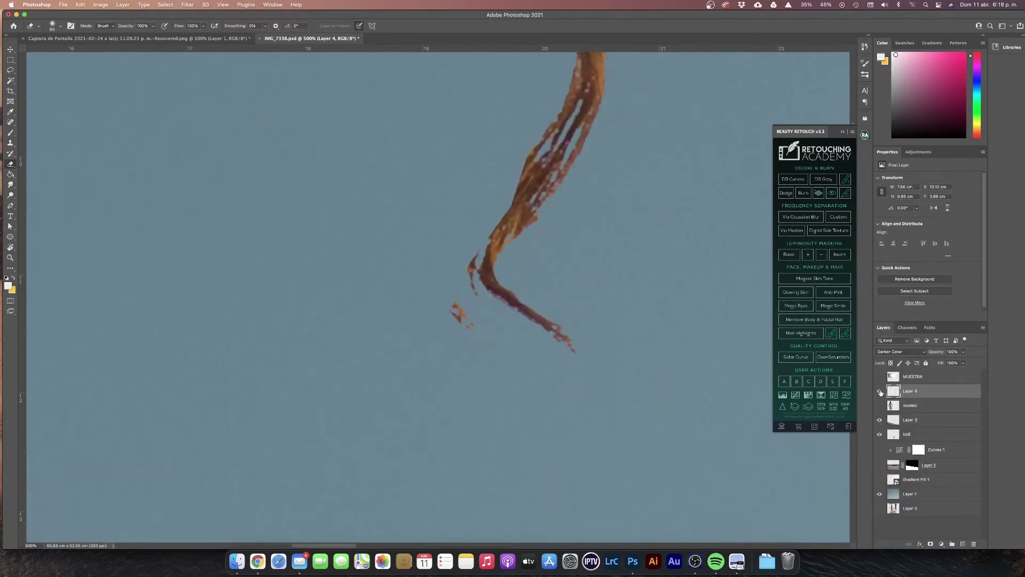
Step: Erase the bright fringe around the woman's hair, from the crown down to the curls beside her ear
{"action": "scroll", "coordinate": [521, 283], "scroll_direction": "up", "scroll_amount": 12}
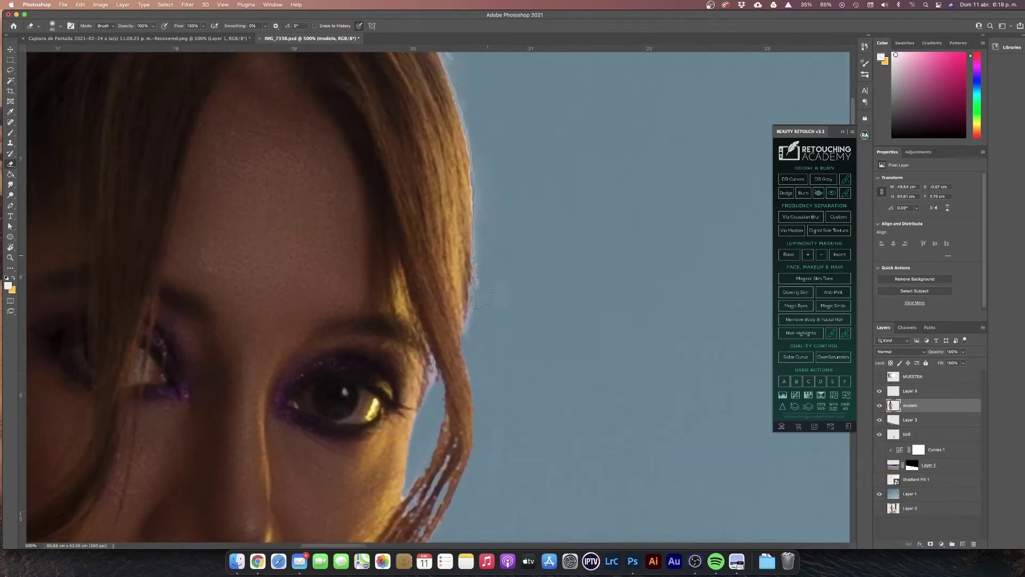
{"action": "scroll", "coordinate": [492, 267], "scroll_direction": "left", "scroll_amount": 10}
{"action": "scroll", "coordinate": [374, 299], "scroll_direction": "down", "scroll_amount": 6}
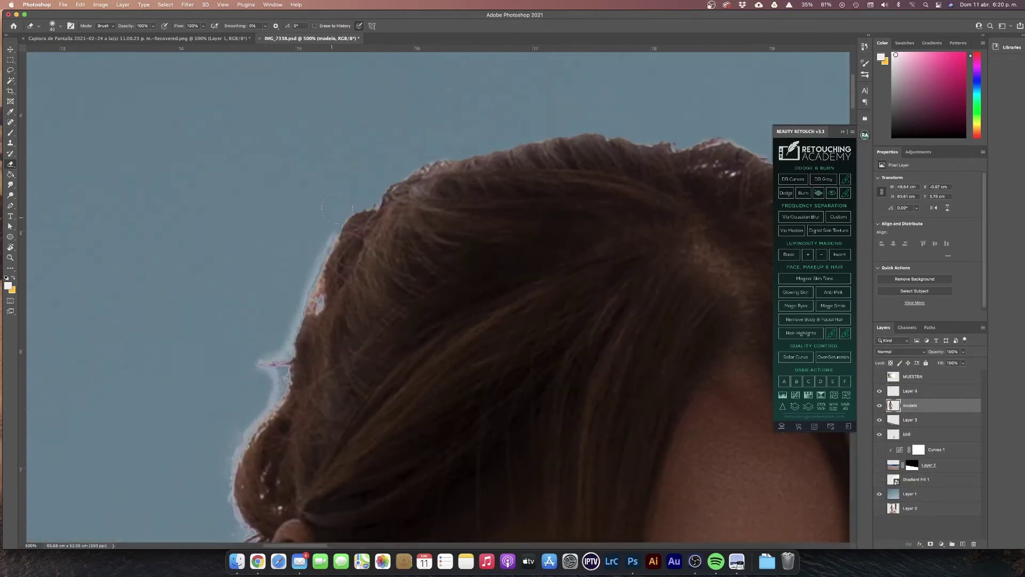
{"action": "left_click_drag", "start_coordinate": [284, 331], "coordinate": [287, 326]}
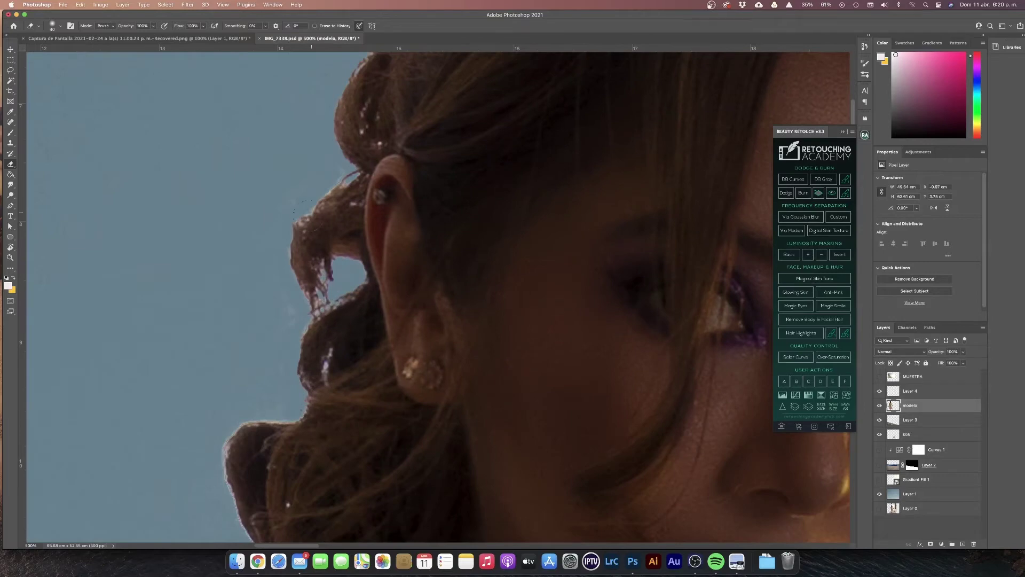
{"action": "scroll", "coordinate": [304, 206], "scroll_direction": "down", "scroll_amount": 6}
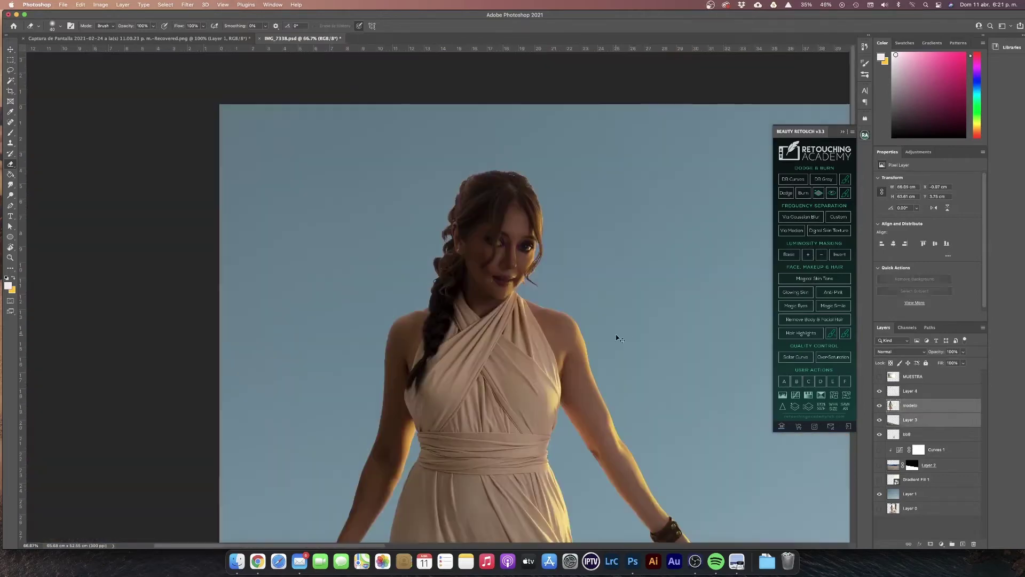
{"action": "left_click", "coordinate": [618, 338], "text": "super"}
{"action": "scroll", "coordinate": [552, 183], "scroll_direction": "up", "scroll_amount": 6}
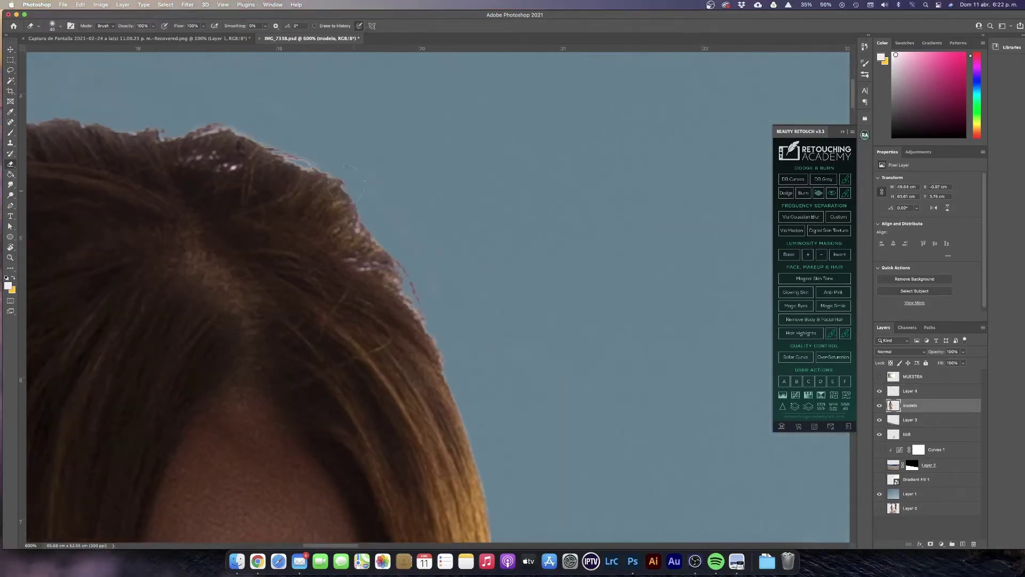
{"action": "scroll", "coordinate": [346, 182], "scroll_direction": "down", "scroll_amount": 6}
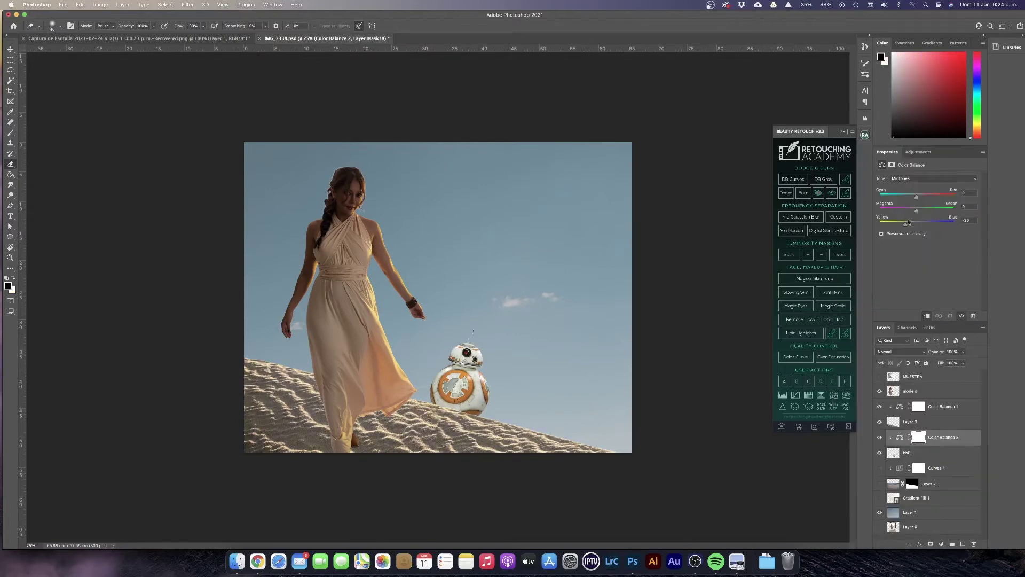
Step: Add a Curves adjustment clipped to the robot, pull the curve down to darken it, and invert its mask to black
{"action": "left_click", "coordinate": [941, 544]}
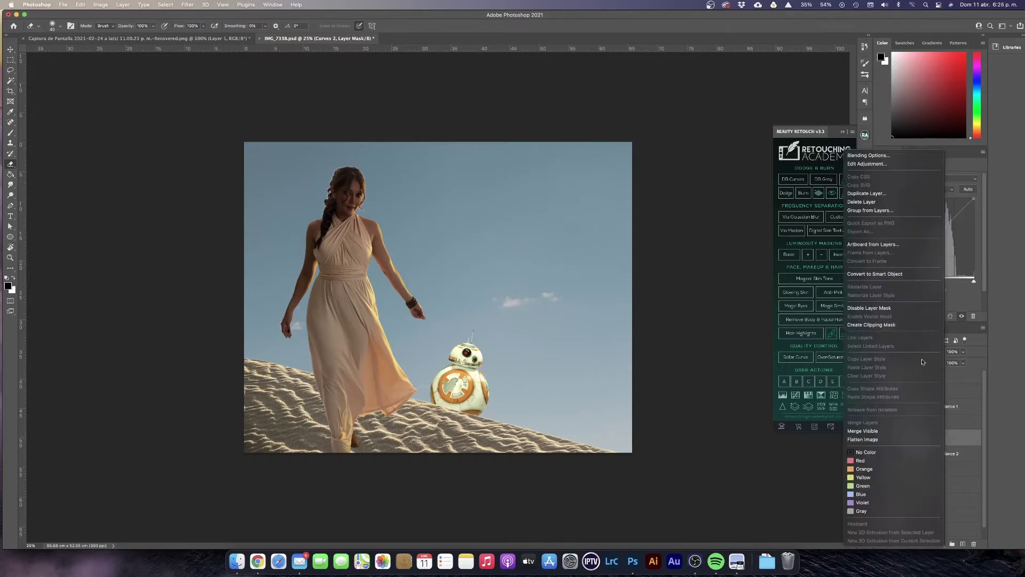
{"action": "left_click", "coordinate": [876, 250]}
{"action": "left_click_drag", "start_coordinate": [974, 198], "coordinate": [977, 211]}
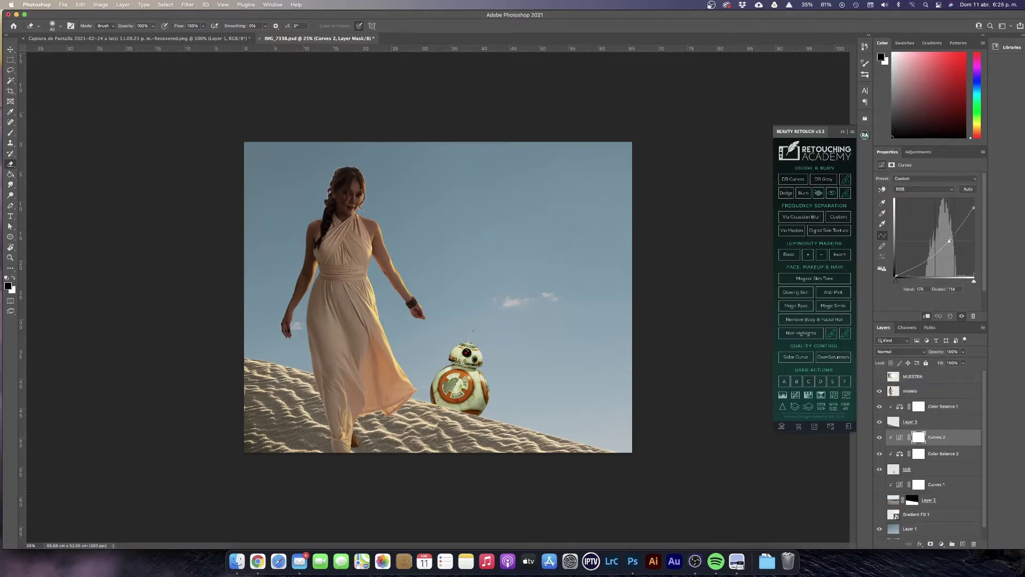
{"action": "key", "text": "ctrl+i"}
Step: Paint white on the Curves mask over the robot's body, head and the gap between them to darken those areas
{"action": "scroll", "coordinate": [402, 335], "scroll_direction": "up", "scroll_amount": 5}
{"action": "key", "text": "b"}
{"action": "key", "text": "x"}
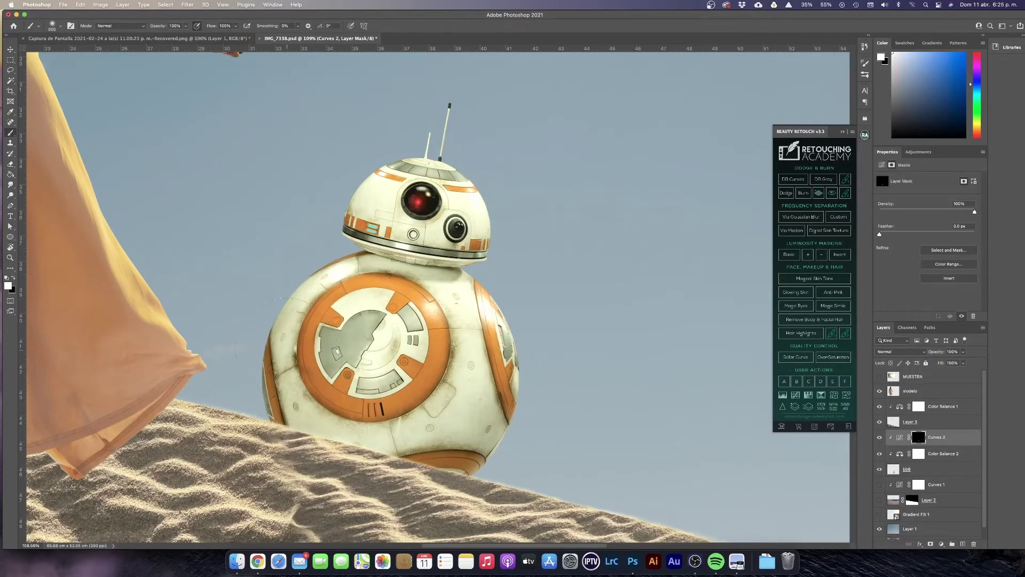
{"action": "left_click_drag", "start_coordinate": [288, 374], "coordinate": [470, 384]}
{"action": "left_click_drag", "start_coordinate": [373, 203], "coordinate": [459, 245]}
{"action": "key", "text": "["}
{"action": "key", "text": "["}
{"action": "left_click_drag", "start_coordinate": [353, 257], "coordinate": [449, 278]}
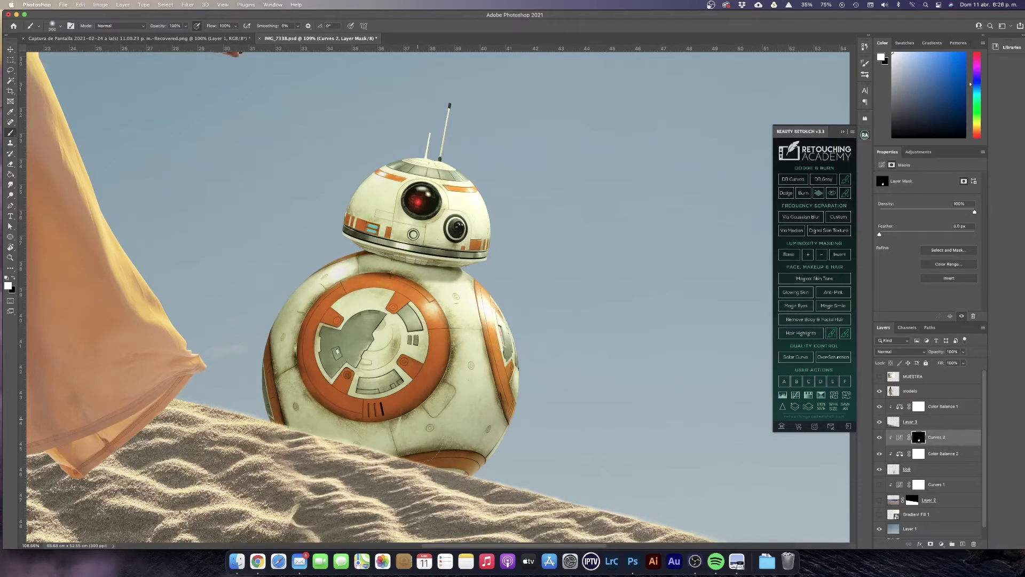
Step: Create a Multiply layer named "sombras bb8" clipped to the robot, with a larger black brush ready
{"action": "key", "text": "ctrl+shift+alt+n"}
{"action": "double_click", "coordinate": [910, 436]}
{"action": "type", "text": "sombras bb8"}
{"action": "key", "text": "Return"}
{"action": "right_click", "coordinate": [940, 437]}
{"action": "left_click", "coordinate": [897, 311]}
{"action": "left_click", "coordinate": [880, 58]}
{"action": "left_click", "coordinate": [664, 343]}
{"action": "key", "text": "]"}
{"action": "key", "text": "]"}
{"action": "key", "text": "]"}
{"action": "key", "text": "shift+alt+m"}
Step: Paint soft black shadows over the shaded side and underside of the robot's body and head, then erase the excess on its head
{"action": "left_click_drag", "start_coordinate": [288, 299], "coordinate": [453, 438]}
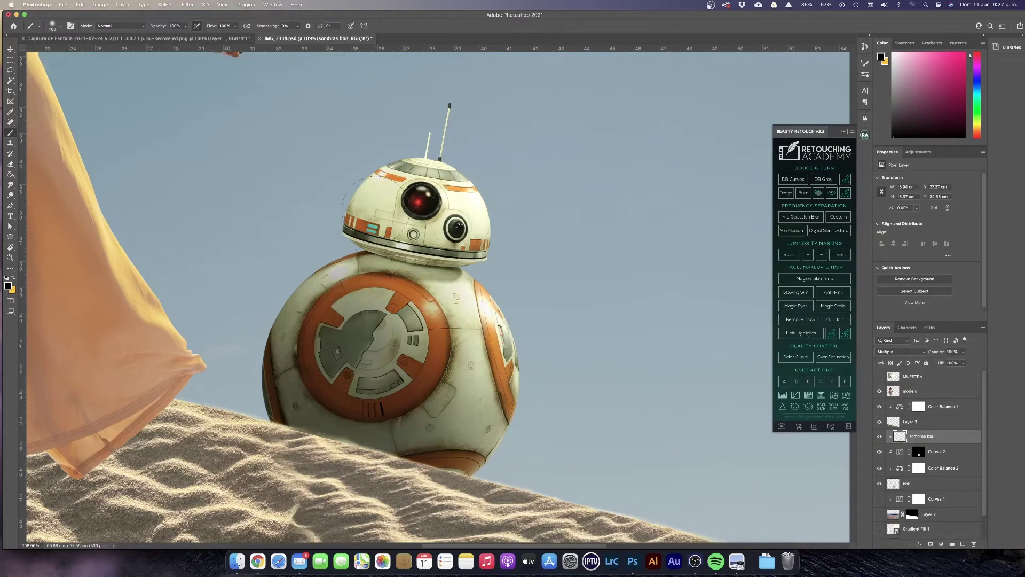
{"action": "left_click_drag", "start_coordinate": [321, 459], "coordinate": [496, 320]}
{"action": "left_click_drag", "start_coordinate": [368, 160], "coordinate": [437, 267]}
{"action": "left_click_drag", "start_coordinate": [278, 299], "coordinate": [341, 433]}
{"action": "left_click_drag", "start_coordinate": [353, 170], "coordinate": [373, 267]}
{"action": "key", "text": "e"}
{"action": "left_click_drag", "start_coordinate": [368, 176], "coordinate": [427, 246]}
{"action": "key", "text": "]"}
Step: Add a layer named "Luz" above the robot's shadow layer and clip it to the robot
{"action": "key", "text": "ctrl+shift+n"}
{"action": "type", "text": "Luz"}
{"action": "key", "text": "Return"}
{"action": "right_click", "coordinate": [948, 436]}
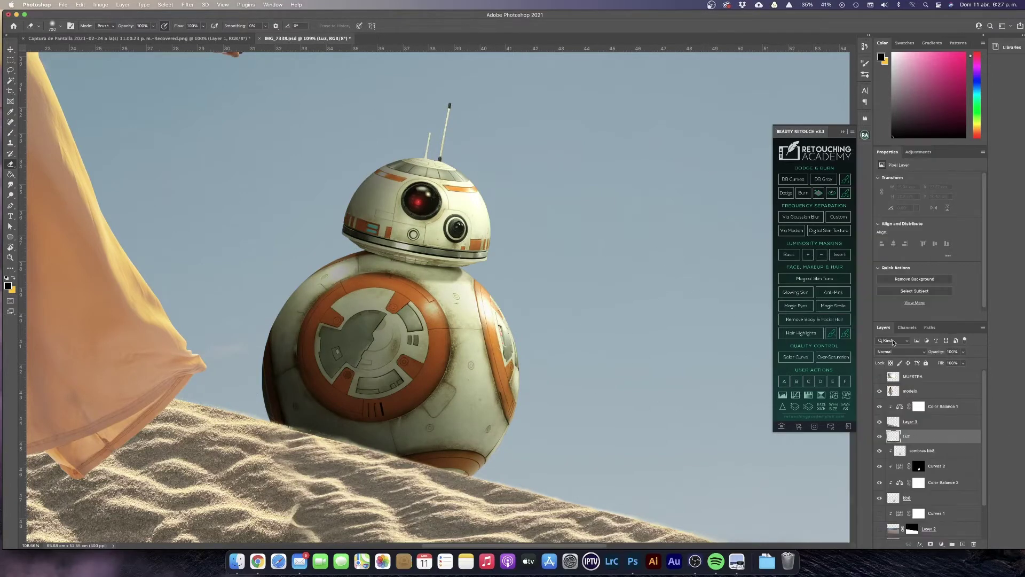
{"action": "left_click", "coordinate": [891, 325]}
Step: Paint yellow rim light along the sunlit edges of the robot's head and body and on the shoulder below its head
{"action": "key", "text": "x"}
{"action": "key", "text": "b"}
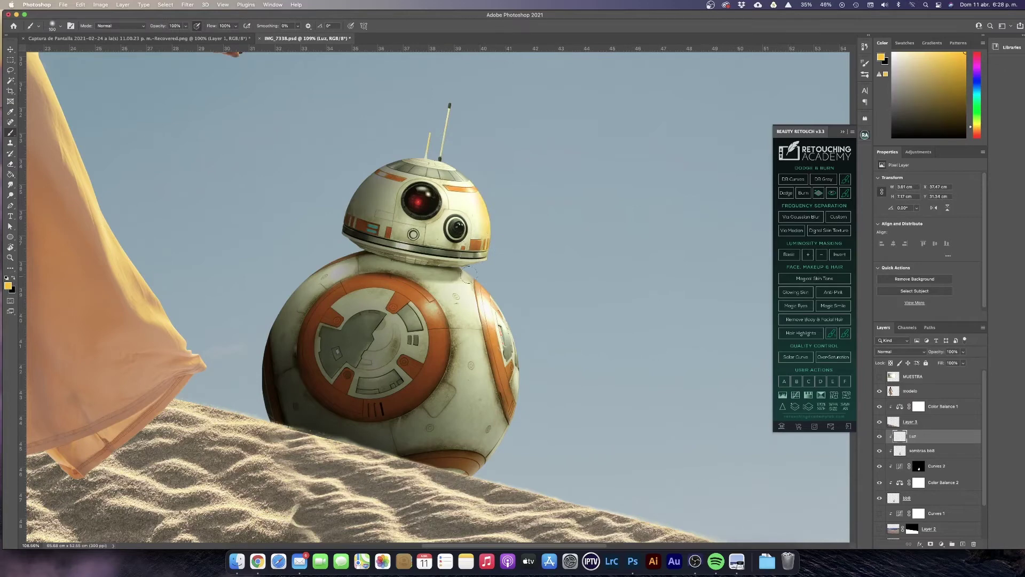
{"action": "left_click_drag", "start_coordinate": [352, 251], "coordinate": [361, 235]}
{"action": "key", "text": "e"}
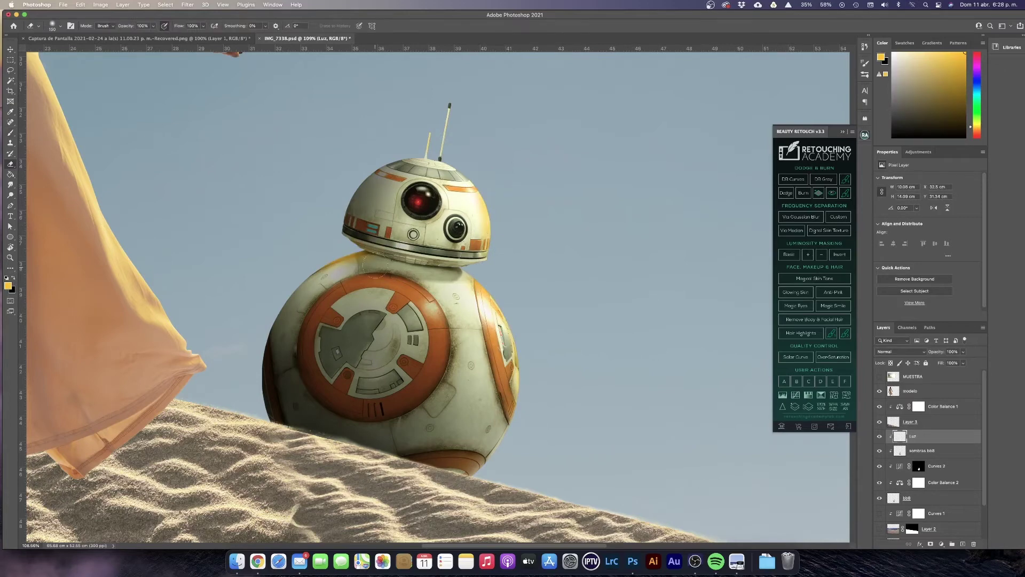
{"action": "key", "text": "ctrl+minus"}
{"action": "key", "text": "ctrl+minus"}
{"action": "key", "text": "ctrl+minus"}
{"action": "key", "text": "ctrl+minus"}
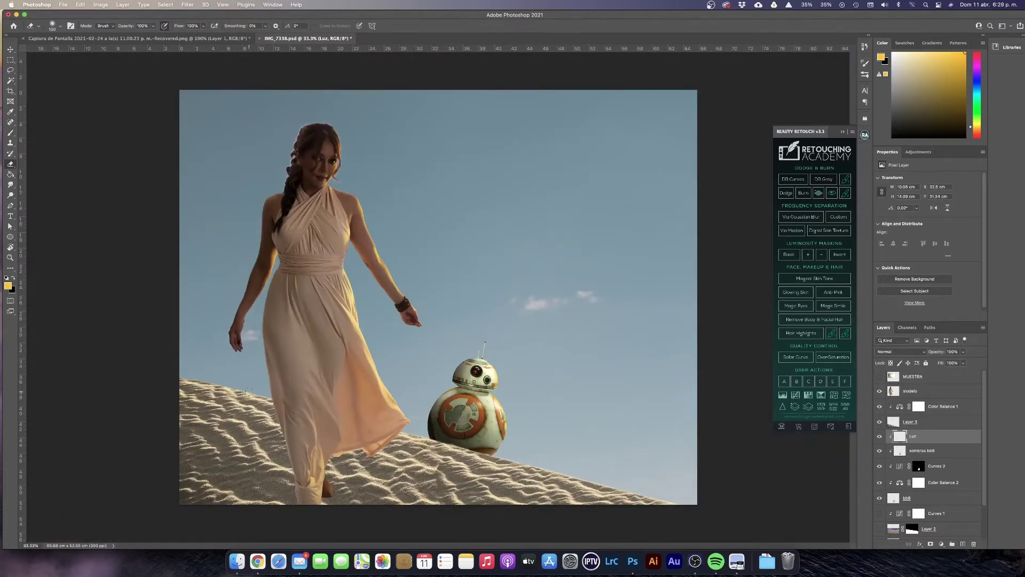
Step: Delete the unused hidden layers below the robot, rename the dune layer "Arena" and clip a new "luz arena" layer to it
{"action": "left_click", "coordinate": [910, 512]}
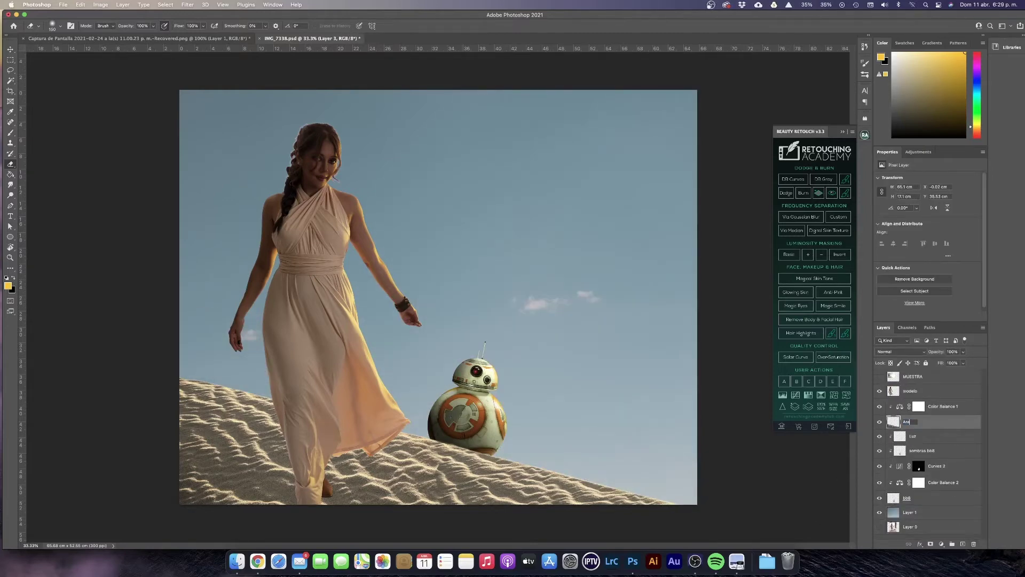
{"action": "left_click", "coordinate": [963, 543]}
Step: Set the blend mode of the robot's "Luz" layer to Overlay
{"action": "key", "text": "z"}
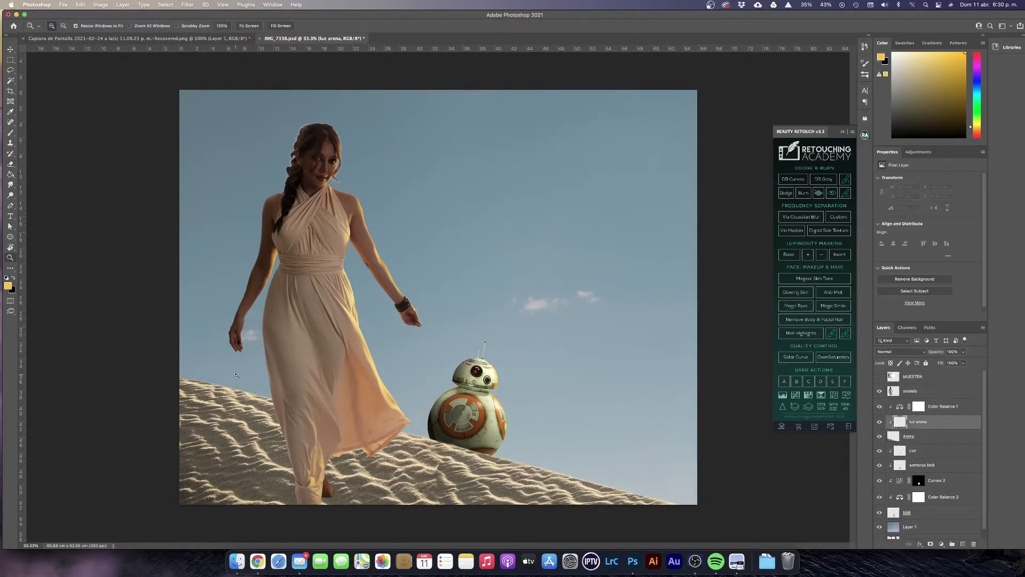
{"action": "left_click_drag", "start_coordinate": [320, 329], "coordinate": [577, 486]}
{"action": "left_click", "coordinate": [935, 451]}
{"action": "left_click", "coordinate": [900, 351]}
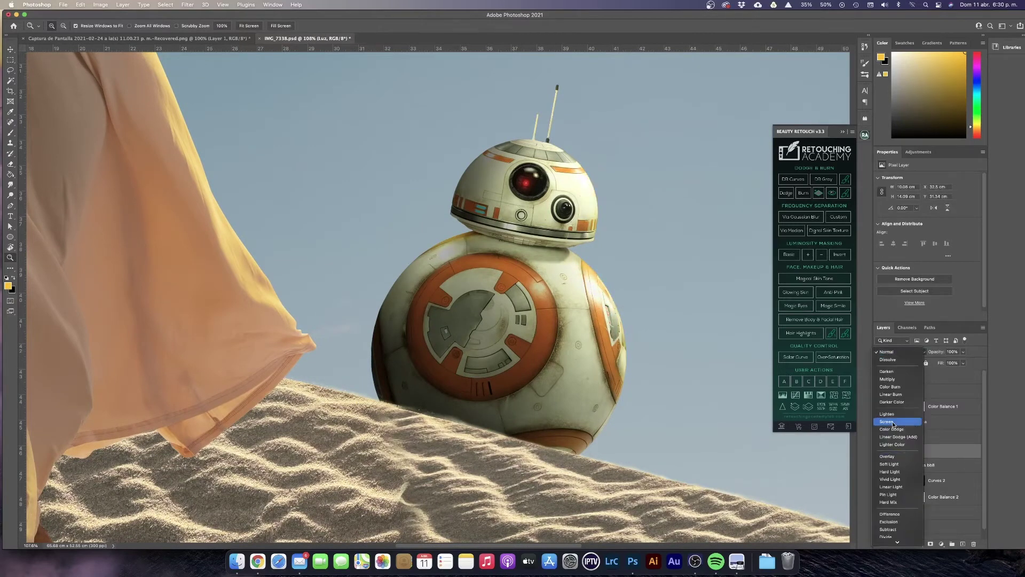
{"action": "left_click", "coordinate": [887, 456]}
Step: Set the "luz arena" layer to Screen and paint yellow light across the dune's ripples
{"action": "left_click", "coordinate": [919, 421]}
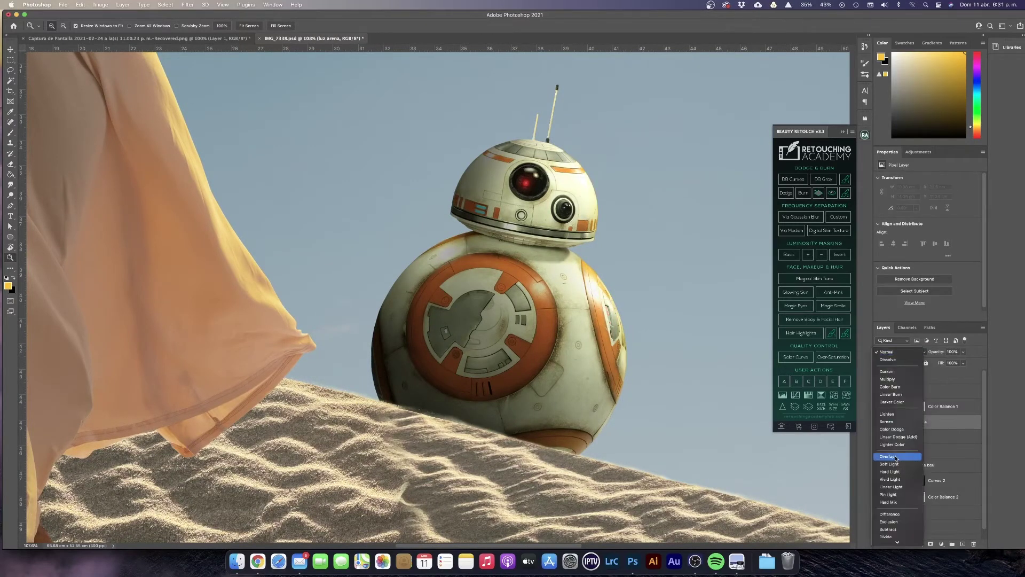
{"action": "scroll", "coordinate": [427, 294], "scroll_direction": "right", "scroll_amount": 10}
{"action": "scroll", "coordinate": [427, 294], "scroll_direction": "down", "scroll_amount": 5}
{"action": "key", "text": "b"}
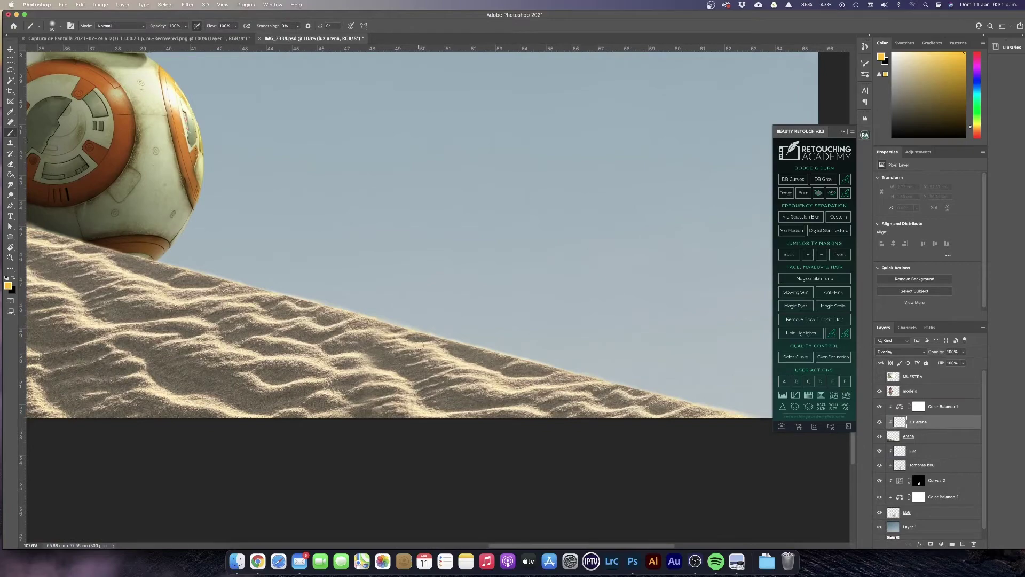
{"action": "left_click", "coordinate": [901, 351]}
{"action": "left_click", "coordinate": [892, 316]}
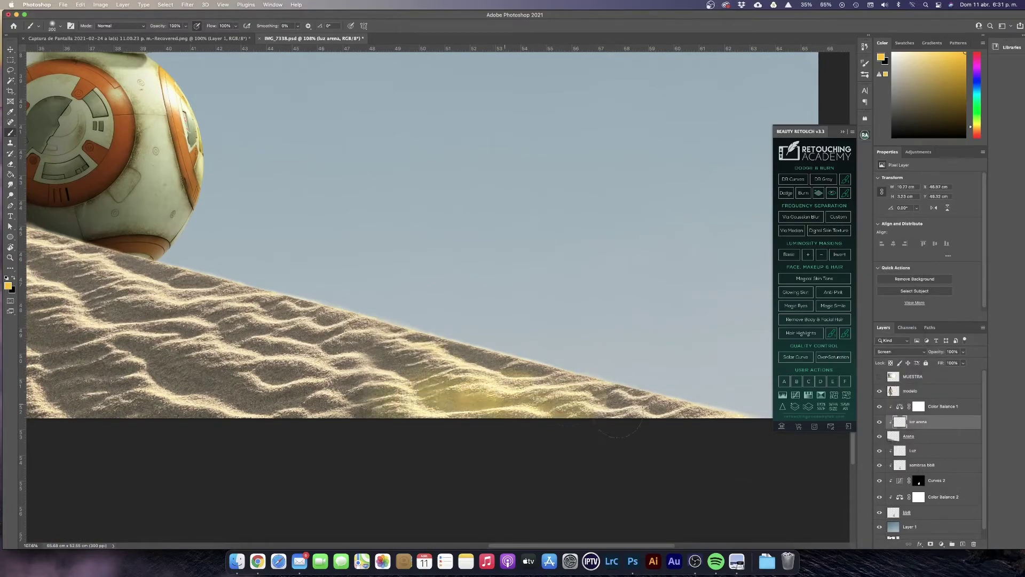
{"action": "left_click_drag", "start_coordinate": [374, 385], "coordinate": [721, 373]}
{"action": "scroll", "coordinate": [427, 240], "scroll_direction": "left", "scroll_amount": 10}
Step: Reduce the opacity of the "luz arena" layer to soften the yellow light on the dune
{"action": "key", "text": "super+minus"}
{"action": "key", "text": "super+minus"}
{"action": "key", "text": "super+minus"}
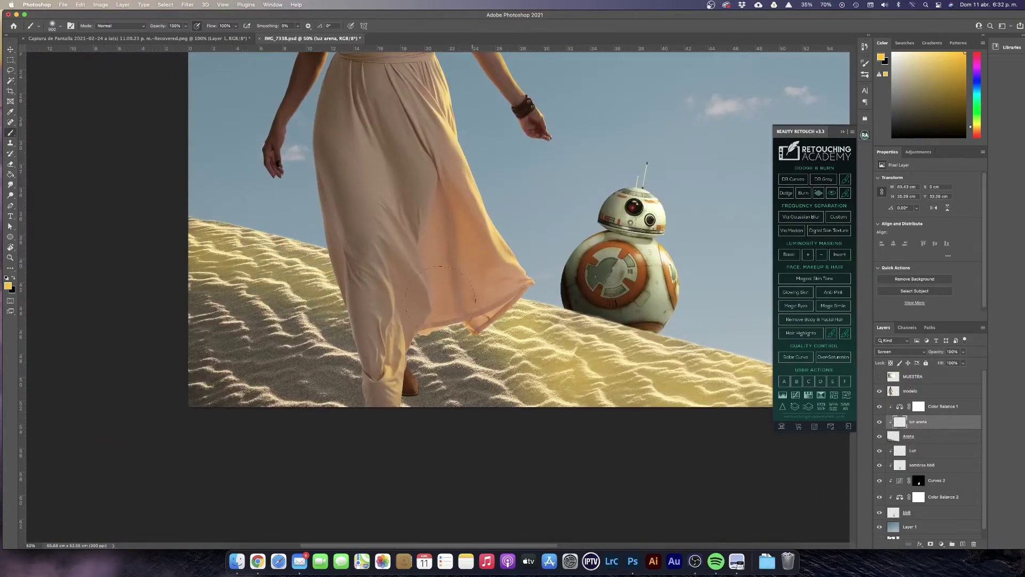
{"action": "left_click", "coordinate": [900, 352]}
{"action": "key", "text": "Escape"}
{"action": "left_click_drag", "start_coordinate": [937, 352], "coordinate": [954, 362]}
{"action": "key", "text": "super+minus"}
Step: Add a layer named "sol amarillo" above the sky and paint a pale yellow glow over it with a very large brush
{"action": "left_click", "coordinate": [912, 521]}
{"action": "key", "text": "super+shift+alt+n"}
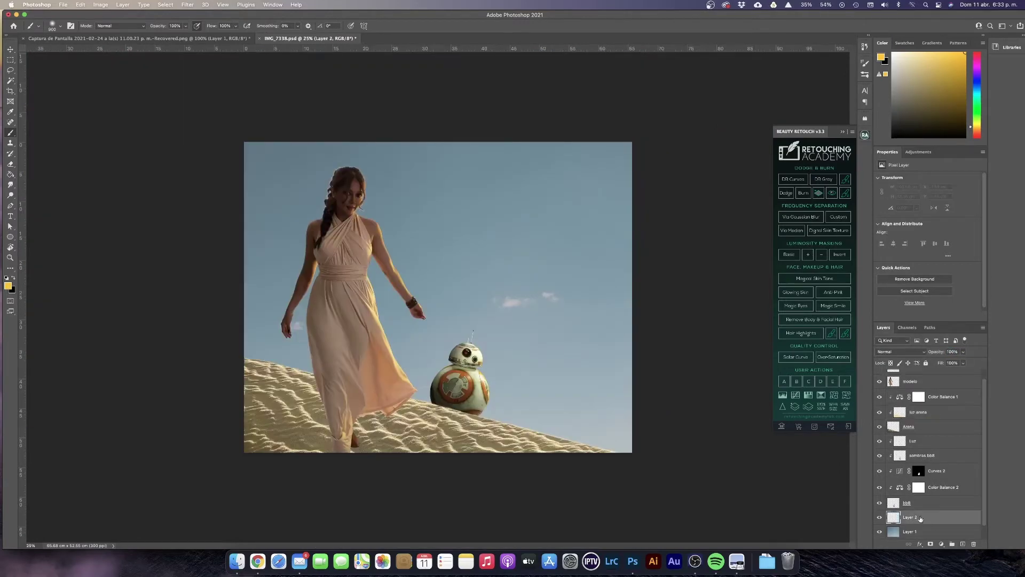
{"action": "left_click", "coordinate": [8, 286]}
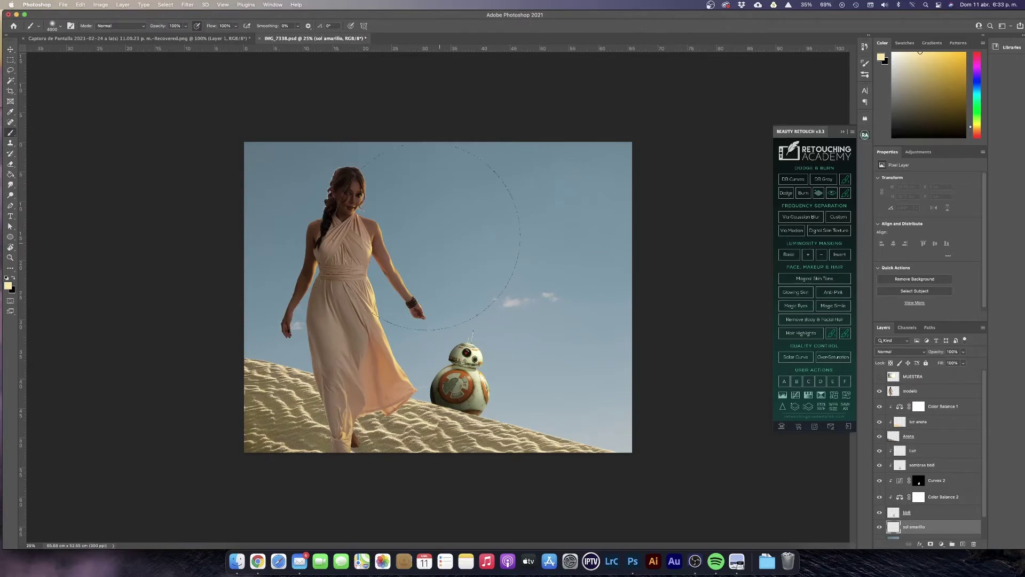
{"action": "key", "text": "bracketright"}
{"action": "mouse_move", "coordinate": [439, 237]}
{"action": "left_mouse_down"}
{"action": "mouse_move", "coordinate": [532, 241]}
{"action": "mouse_move", "coordinate": [482, 195]}
{"action": "mouse_move", "coordinate": [419, 402]}
{"action": "mouse_move", "coordinate": [734, 355]}
{"action": "left_mouse_up"}
Step: Choose white as the brush colour and add a layer named "solblanco" above the yellow glow
{"action": "left_click", "coordinate": [8, 286]}
{"action": "left_click", "coordinate": [485, 338]}
{"action": "key", "text": "Return"}
{"action": "key", "text": "super+shift+n"}
{"action": "type", "text": "solblanco"}
{"action": "key", "text": "Return"}
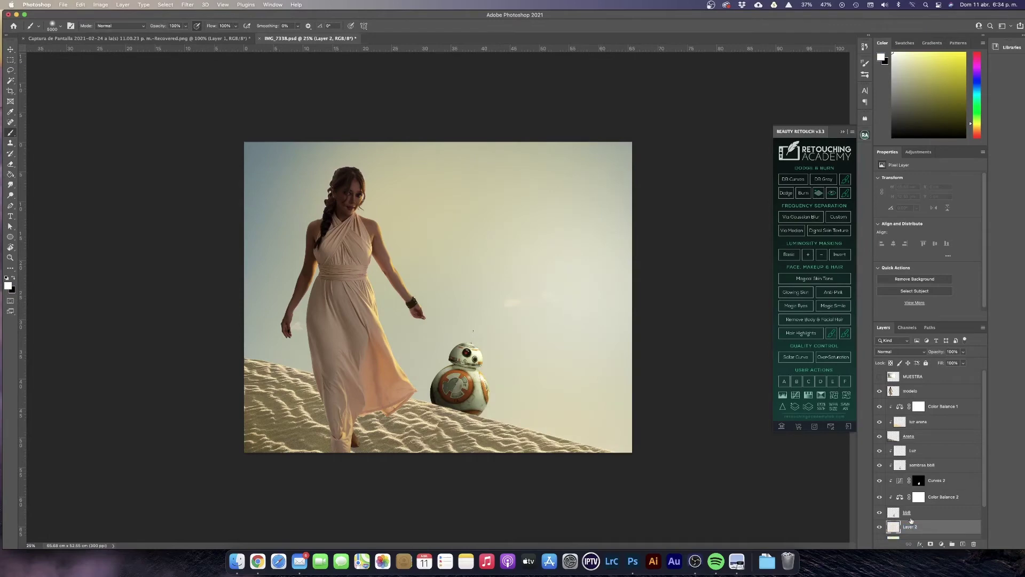
Step: Paint a white sun glow in the sky behind and above the robot, checking it against the movie reference document
{"action": "left_click", "coordinate": [118, 38]}
{"action": "left_click", "coordinate": [312, 38]}
{"action": "mouse_move", "coordinate": [527, 355]}
{"action": "left_mouse_down"}
{"action": "mouse_move", "coordinate": [458, 390]}
{"action": "mouse_move", "coordinate": [721, 304]}
{"action": "left_mouse_up"}
{"action": "key", "text": "bracketleft"}
{"action": "key", "text": "bracketleft"}
{"action": "key", "text": "bracketleft"}
{"action": "key", "text": "bracketleft"}
{"action": "key", "text": "bracketleft"}
{"action": "key", "text": "bracketleft"}
{"action": "key", "text": "bracketleft"}
{"action": "key", "text": "bracketleft"}
{"action": "key", "text": "bracketleft"}
{"action": "key", "text": "bracketleft"}
{"action": "key", "text": "bracketleft"}
{"action": "key", "text": "bracketleft"}
{"action": "left_click_drag", "start_coordinate": [624, 245], "coordinate": [555, 198]}
{"action": "left_click", "coordinate": [118, 38]}
{"action": "left_click", "coordinate": [313, 38]}
{"action": "mouse_move", "coordinate": [584, 241]}
{"action": "left_mouse_down"}
{"action": "mouse_move", "coordinate": [643, 351]}
{"action": "mouse_move", "coordinate": [469, 378]}
{"action": "mouse_move", "coordinate": [406, 320]}
{"action": "left_mouse_up"}
Step: Add a layer mask to "solblanco" and fade the white glow near the woman with a large black brush
{"action": "scroll", "coordinate": [982, 465], "scroll_direction": "down", "scroll_amount": 2}
{"action": "left_click", "coordinate": [930, 544]}
{"action": "key", "text": "x"}
{"action": "key", "text": "bracketright"}
{"action": "key", "text": "bracketright"}
{"action": "key", "text": "bracketright"}
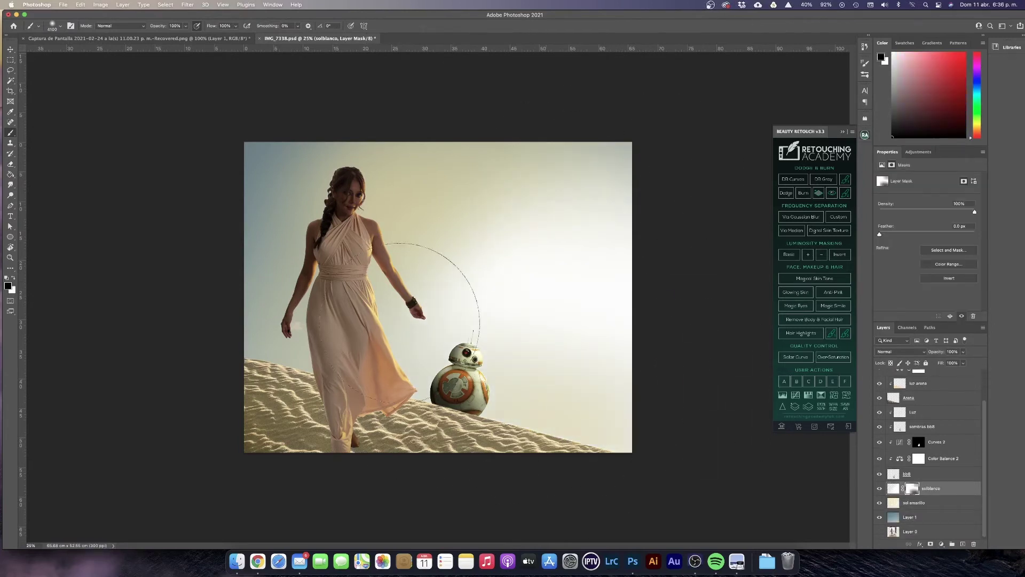
Step: Add a layer mask to "sol amarillo" and paint black on it to bring back the blue sky behind the woman
{"action": "left_click", "coordinate": [931, 502]}
{"action": "left_click", "coordinate": [930, 543]}
{"action": "key", "text": "bracketright"}
{"action": "key", "text": "bracketright"}
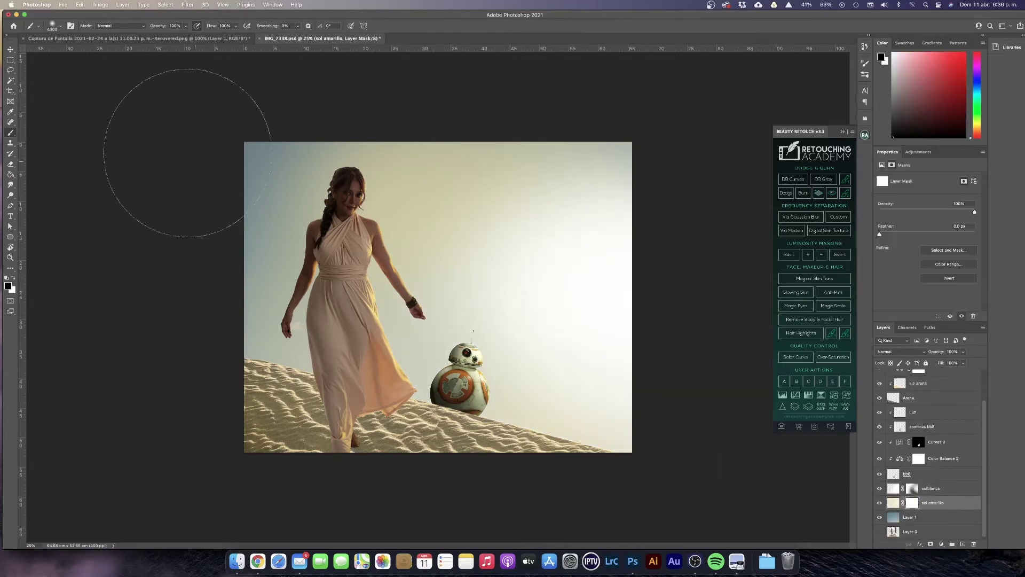
{"action": "left_click_drag", "start_coordinate": [187, 152], "coordinate": [270, 363]}
Step: Copy clouds on the sky layer to its upper area near the woman's head and above the robot, using Patch in Destination mode
{"action": "left_click", "coordinate": [10, 47]}
{"action": "key", "text": "x"}
{"action": "key", "text": "alt+bracketleft"}
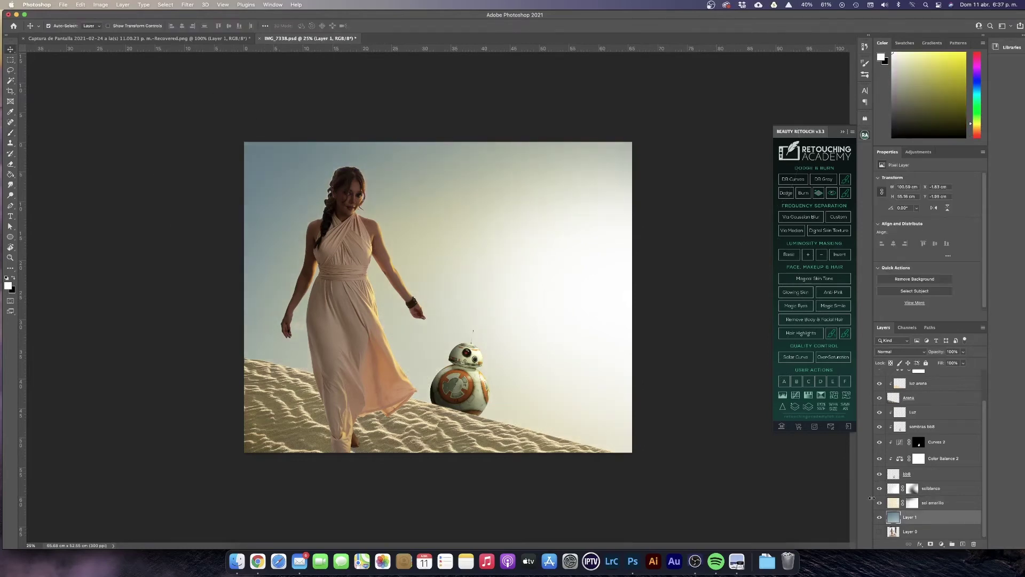
{"action": "key", "text": "shift+j"}
{"action": "key", "text": "shift+j"}
{"action": "left_click_drag", "start_coordinate": [272, 307], "coordinate": [310, 177]}
{"action": "left_click_drag", "start_coordinate": [478, 291], "coordinate": [479, 293]}
{"action": "left_click_drag", "start_coordinate": [517, 304], "coordinate": [533, 176]}
{"action": "key", "text": "ctrl+d"}
{"action": "left_click", "coordinate": [879, 516], "text": "alt"}
Step: Add a Color Balance adjustment clipped to the woman and shift its Highlights toward blue by +20
{"action": "scroll", "coordinate": [929, 454], "scroll_direction": "up", "scroll_amount": 5}
{"action": "left_click", "coordinate": [910, 391]}
{"action": "left_click", "coordinate": [941, 544]}
{"action": "left_click", "coordinate": [881, 320]}
{"action": "left_click_drag", "start_coordinate": [916, 224], "coordinate": [924, 225]}
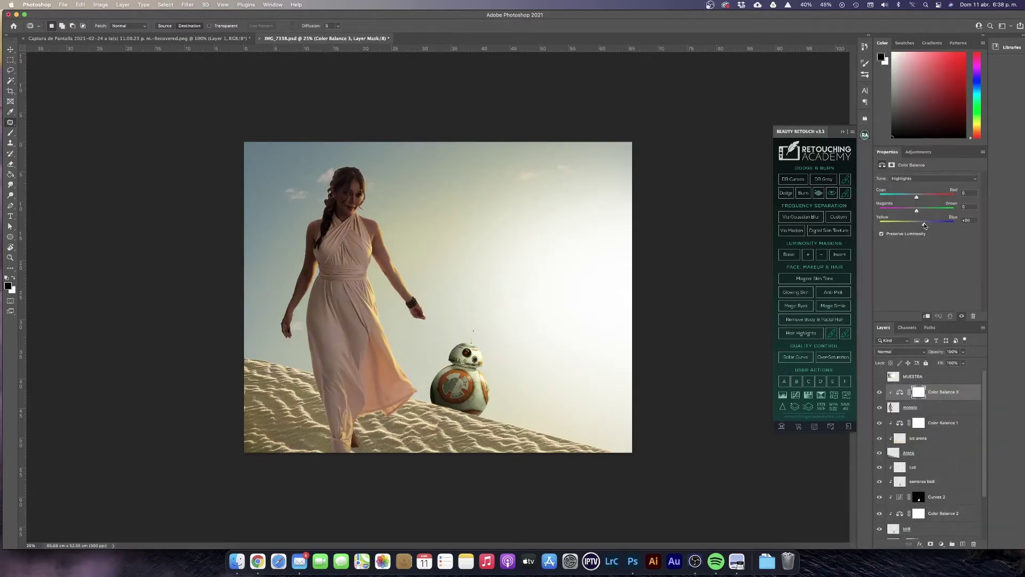
Step: Add a Curves adjustment clipped to the woman, edit its Blue channel, and invert its mask to black
{"action": "left_click", "coordinate": [942, 544]}
{"action": "left_click", "coordinate": [955, 410]}
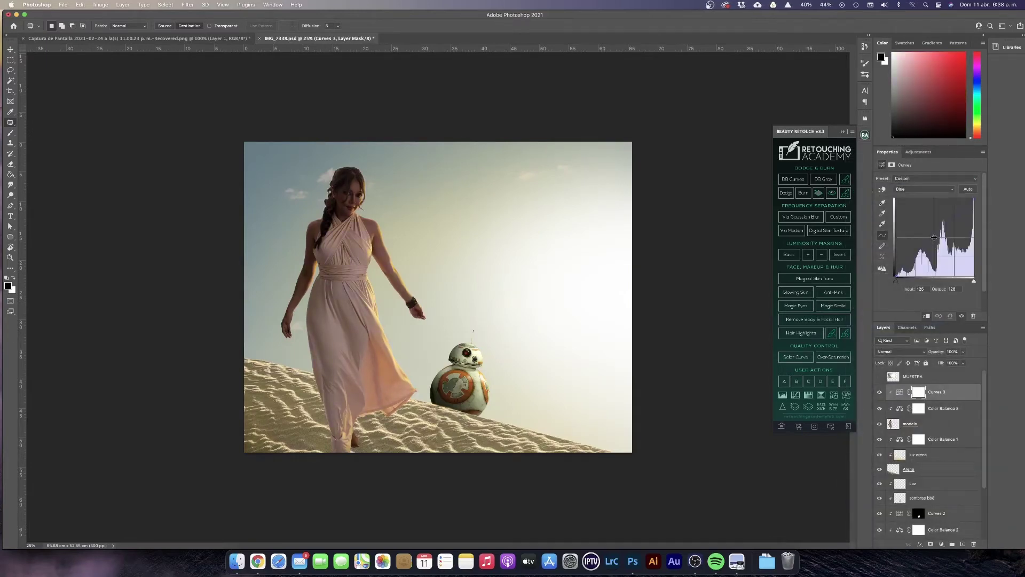
{"action": "left_click_drag", "start_coordinate": [935, 200], "coordinate": [929, 190]}
{"action": "left_click", "coordinate": [892, 164]}
{"action": "left_click", "coordinate": [949, 278]}
Step: Paint white on the woman's Curves mask over her torso and dress with an enlarged brush
{"action": "key", "text": "b"}
{"action": "key", "text": "x"}
{"action": "key", "text": "bracketright"}
{"action": "key", "text": "bracketright"}
{"action": "key", "text": "bracketright"}
{"action": "left_click_drag", "start_coordinate": [360, 256], "coordinate": [385, 366]}
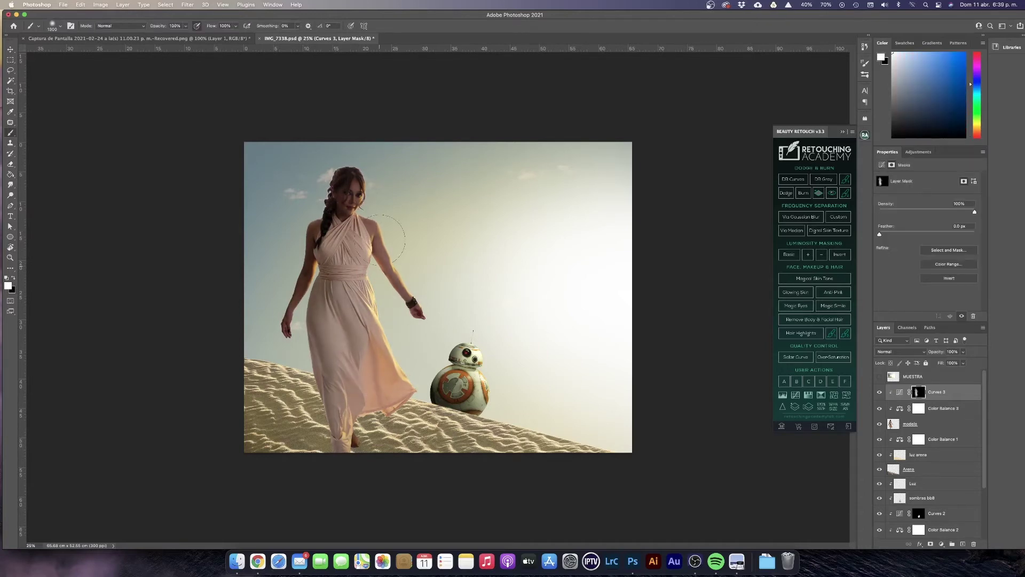
{"action": "left_click", "coordinate": [941, 543]}
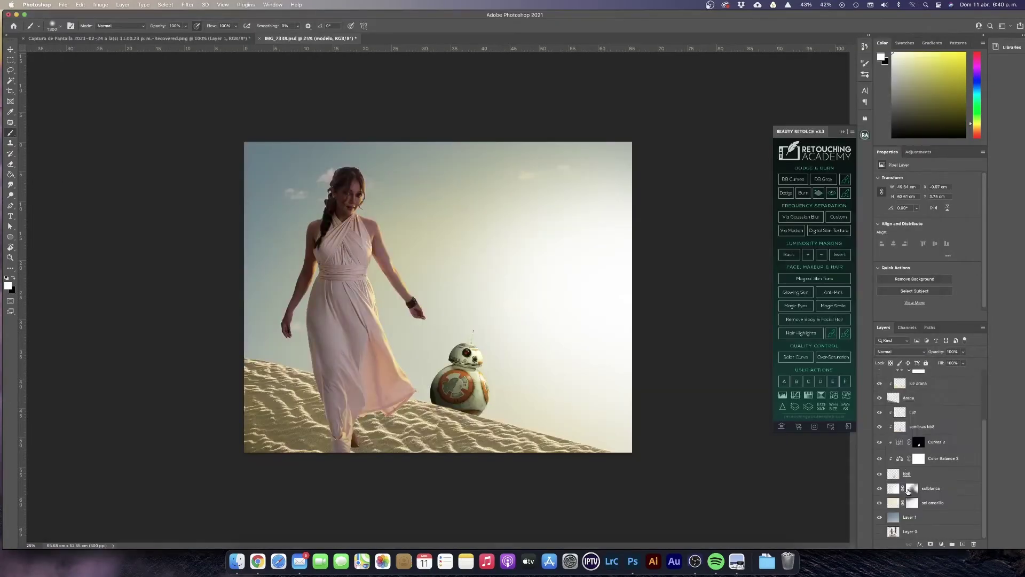
Step: Add a layer named "color" clipped to the robot and choose a light orange-tan brush colour
{"action": "scroll", "coordinate": [908, 480], "scroll_direction": "up", "scroll_amount": 5}
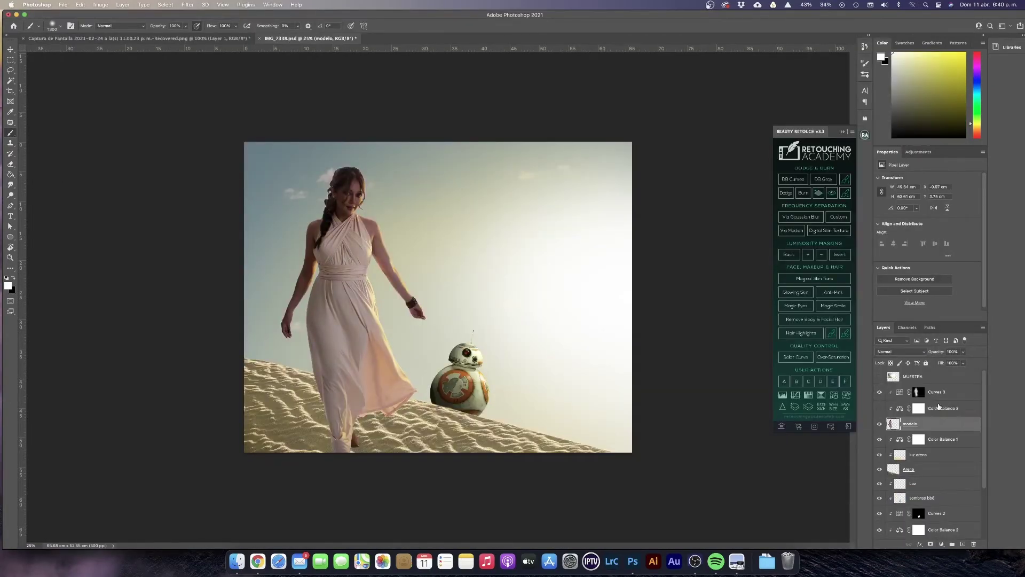
{"action": "scroll", "coordinate": [929, 453], "scroll_direction": "down", "scroll_amount": 5}
{"action": "left_click", "coordinate": [914, 485]}
{"action": "left_click", "coordinate": [924, 73]}
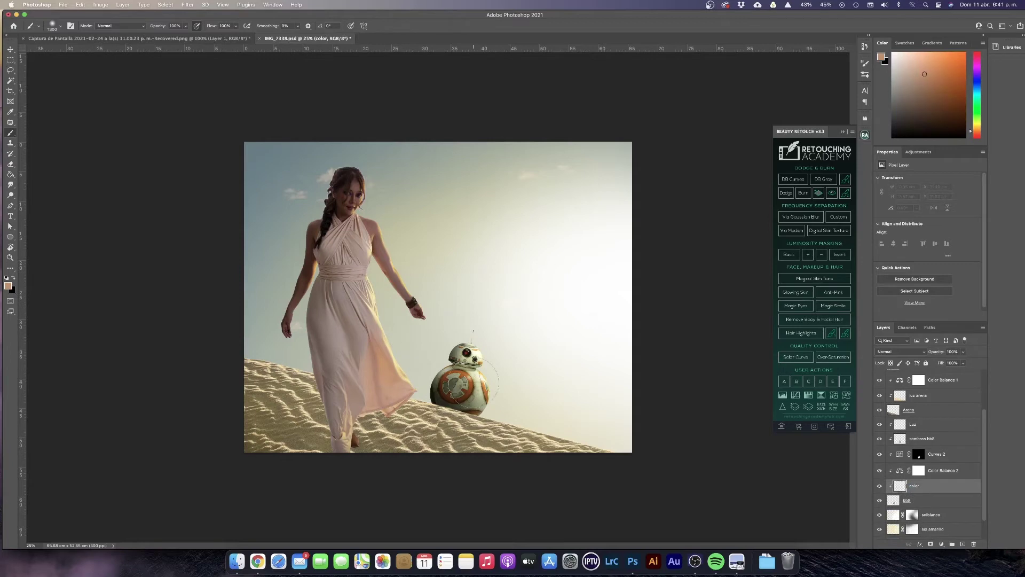
Step: Tint the robot warm on the "color" layer, with blend mode Color and 42% opacity
{"action": "left_click", "coordinate": [901, 351]}
{"action": "left_click", "coordinate": [902, 534]}
{"action": "left_click_drag", "start_coordinate": [942, 353], "coordinate": [929, 352]}
Step: Add a Hue/Saturation adjustment clipped to the woman and shift its hue to make the dress less pink
{"action": "scroll", "coordinate": [917, 391], "scroll_direction": "up", "scroll_amount": 4}
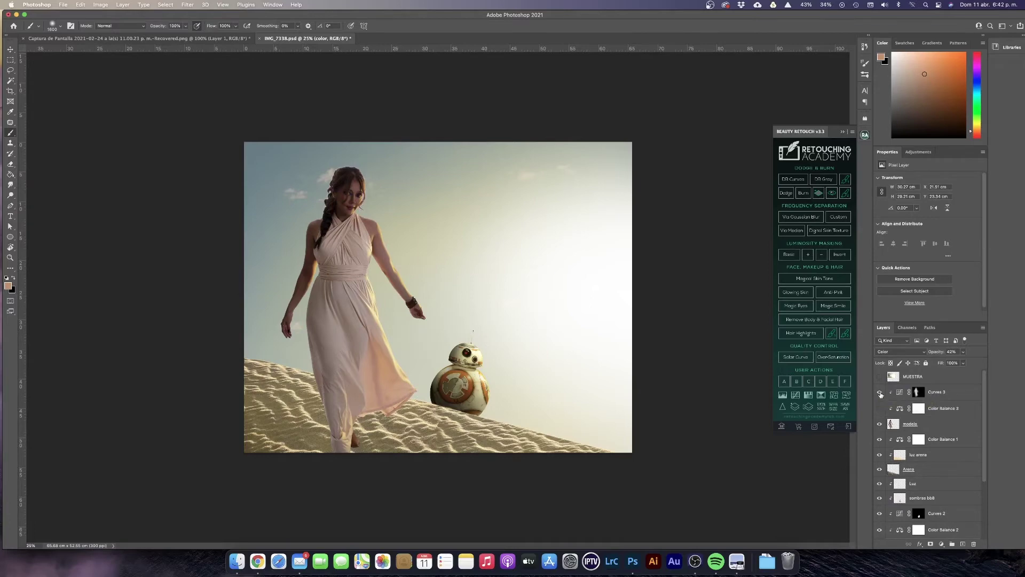
{"action": "key", "text": "ctrl+u"}
{"action": "left_click_drag", "start_coordinate": [927, 210], "coordinate": [933, 209]}
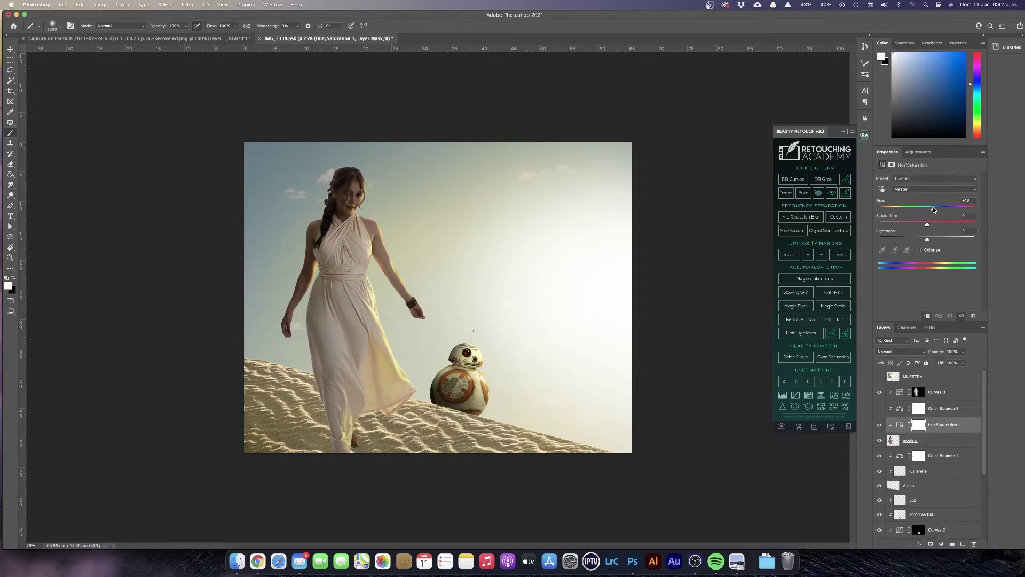
Step: Paint black on the woman's Hue/Saturation mask over her skin with a reduced brush, limiting the hue shift to the dress
{"action": "left_click", "coordinate": [918, 424]}
{"action": "key", "text": "x"}
{"action": "key", "text": "bracketleft"}
{"action": "key", "text": "bracketleft"}
{"action": "key", "text": "bracketleft"}
{"action": "key", "text": "bracketleft"}
{"action": "key", "text": "bracketleft"}
{"action": "key", "text": "bracketleft"}
{"action": "key", "text": "bracketleft"}
{"action": "key", "text": "bracketleft"}
{"action": "key", "text": "bracketleft"}
{"action": "key", "text": "super+plus"}
{"action": "key", "text": "super+plus"}
{"action": "key", "text": "super+plus"}
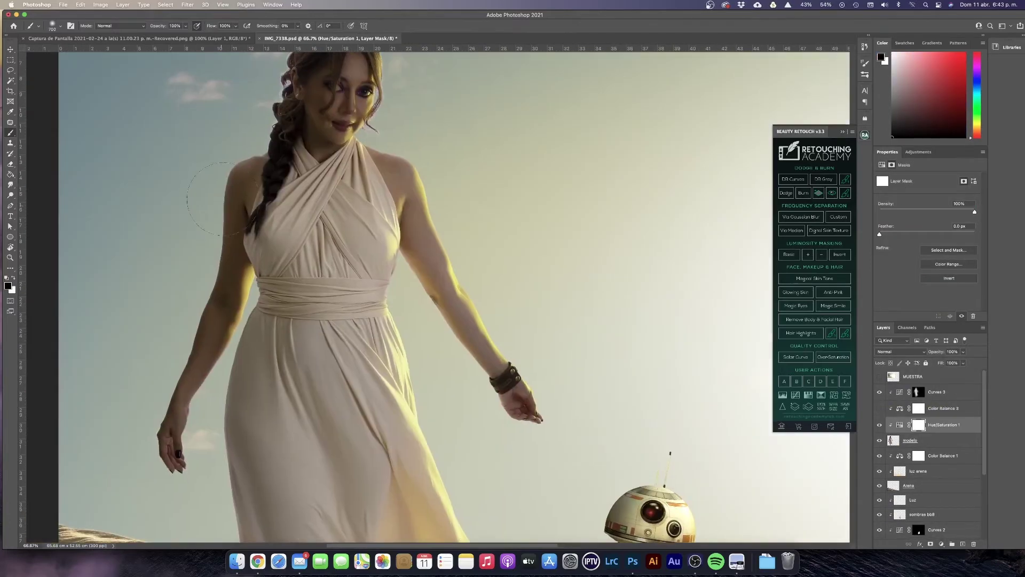
{"action": "left_click_drag", "start_coordinate": [461, 255], "coordinate": [485, 369]}
{"action": "key", "text": "bracketleft"}
{"action": "key", "text": "super+minus"}
{"action": "key", "text": "super+minus"}
{"action": "key", "text": "super+minus"}
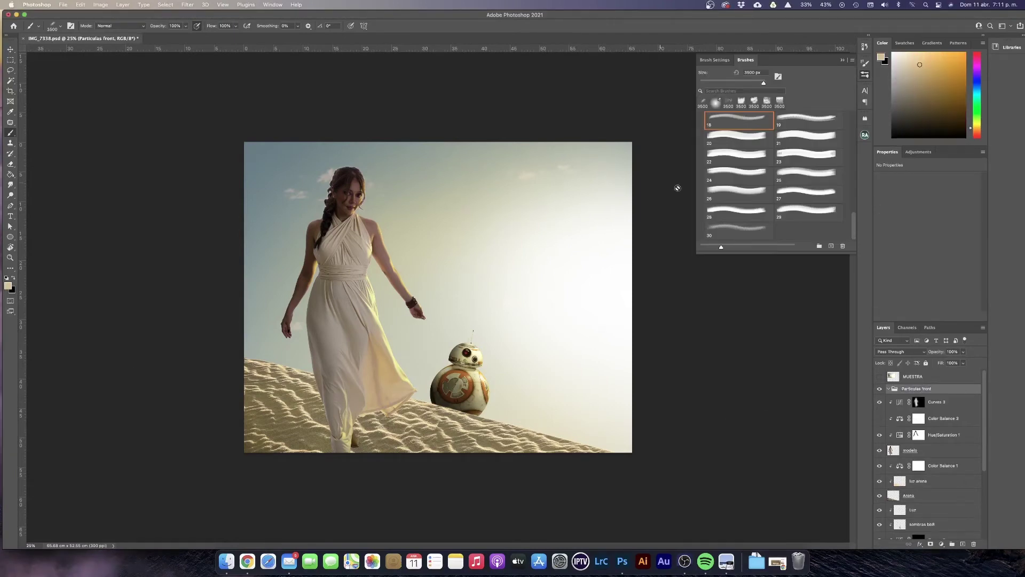
Step: Paint a burst of sand particles on a new layer in "Particulas front", erase its excess, and resize it over the dune
{"action": "key", "text": "super+shift+alt+n"}
{"action": "mouse_move", "coordinate": [460, 283]}
{"action": "left_mouse_down"}
{"action": "mouse_move", "coordinate": [555, 256]}
{"action": "mouse_move", "coordinate": [566, 320]}
{"action": "mouse_move", "coordinate": [497, 273]}
{"action": "mouse_move", "coordinate": [513, 317]}
{"action": "left_mouse_up"}
{"action": "key", "text": "e"}
{"action": "key", "text": "super+t"}
{"action": "left_click_drag", "start_coordinate": [587, 241], "coordinate": [525, 457]}
{"action": "left_click_drag", "start_coordinate": [453, 354], "coordinate": [472, 354]}
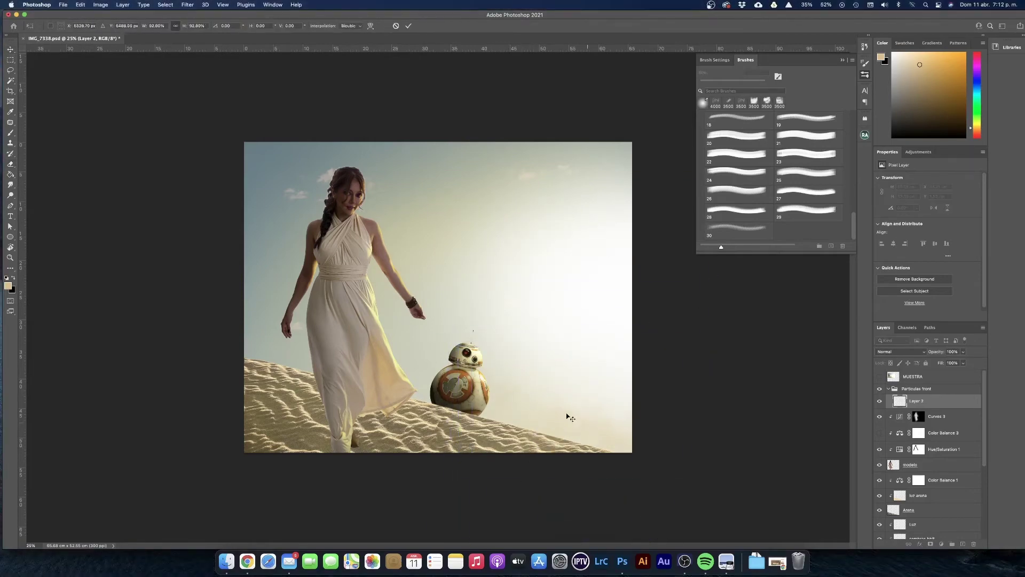
{"action": "key", "text": "Return"}
Step: Duplicate the sand particles twice across the lower dune and add another empty layer for more particles
{"action": "left_click_drag", "start_coordinate": [381, 389], "coordinate": [359, 380]}
{"action": "left_click_drag", "start_coordinate": [358, 380], "coordinate": [337, 372]}
{"action": "key", "text": "super+shift+alt+n"}
{"action": "key", "text": "b"}
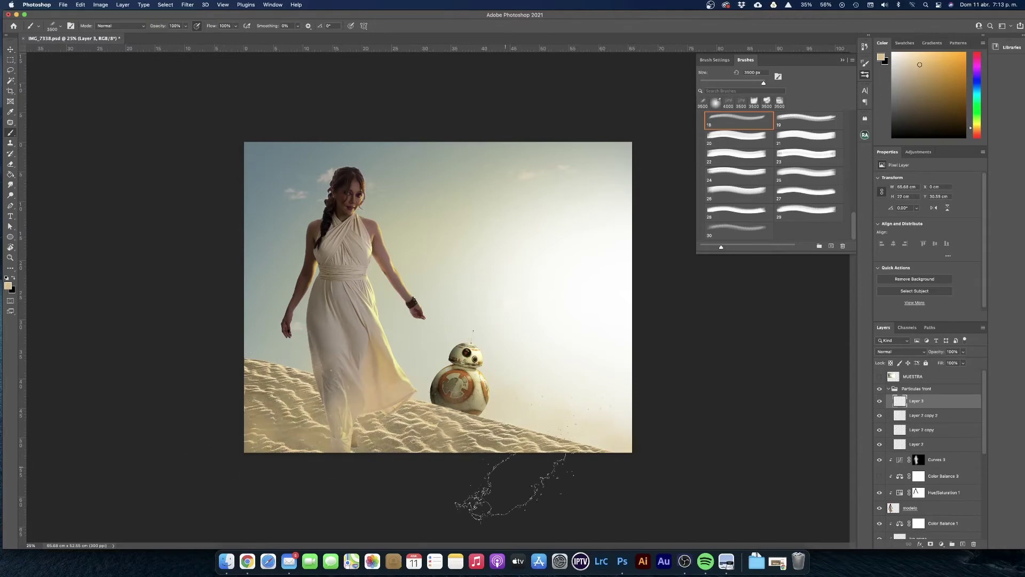
Step: Create a group named "particulas back" containing a new particle layer and place it beneath the robot layer
{"action": "left_click", "coordinate": [889, 388]}
{"action": "left_click", "coordinate": [952, 543]}
{"action": "double_click", "coordinate": [910, 462]}
{"action": "type", "text": "particulas back"}
{"action": "key", "text": "Return"}
{"action": "key", "text": "super+shift+alt+n"}
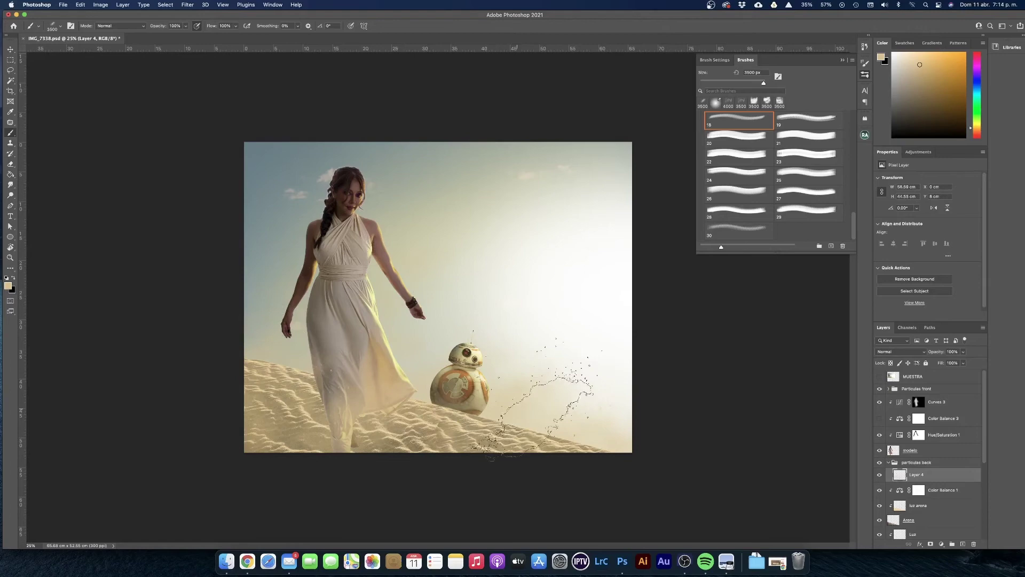
{"action": "scroll", "coordinate": [921, 420], "scroll_direction": "down", "scroll_amount": 3}
{"action": "left_click_drag", "start_coordinate": [926, 491], "coordinate": [926, 496]}
Step: Add masks to the "Particulas front" and "particulas back" groups and fade the dust with a black Soft Round brush
{"action": "scroll", "coordinate": [929, 453], "scroll_direction": "up", "scroll_amount": 5}
{"action": "left_click", "coordinate": [911, 390]}
{"action": "left_click", "coordinate": [716, 101]}
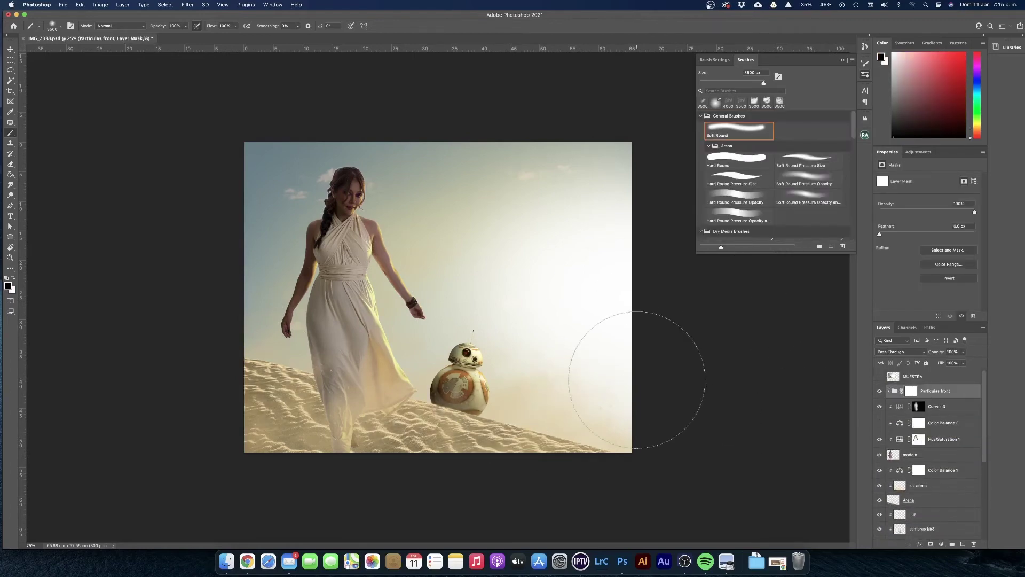
{"action": "scroll", "coordinate": [929, 454], "scroll_direction": "down", "scroll_amount": 4}
{"action": "left_click", "coordinate": [911, 518]}
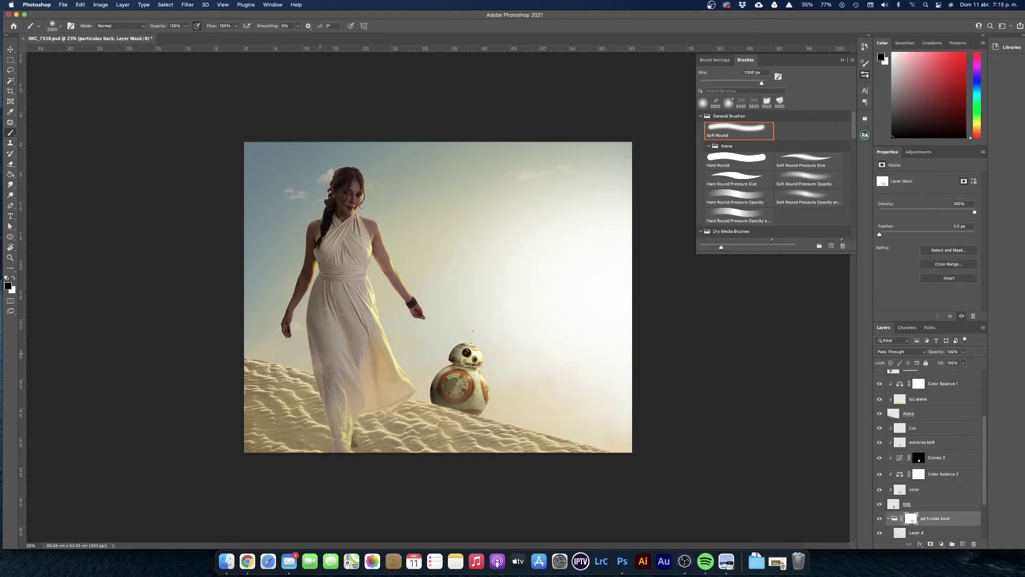
Step: Extend the white glow on the "solblanco" layer with an enlarged white brush, hiding "sol amarillo" only while painting
{"action": "scroll", "coordinate": [929, 454], "scroll_direction": "down", "scroll_amount": 4}
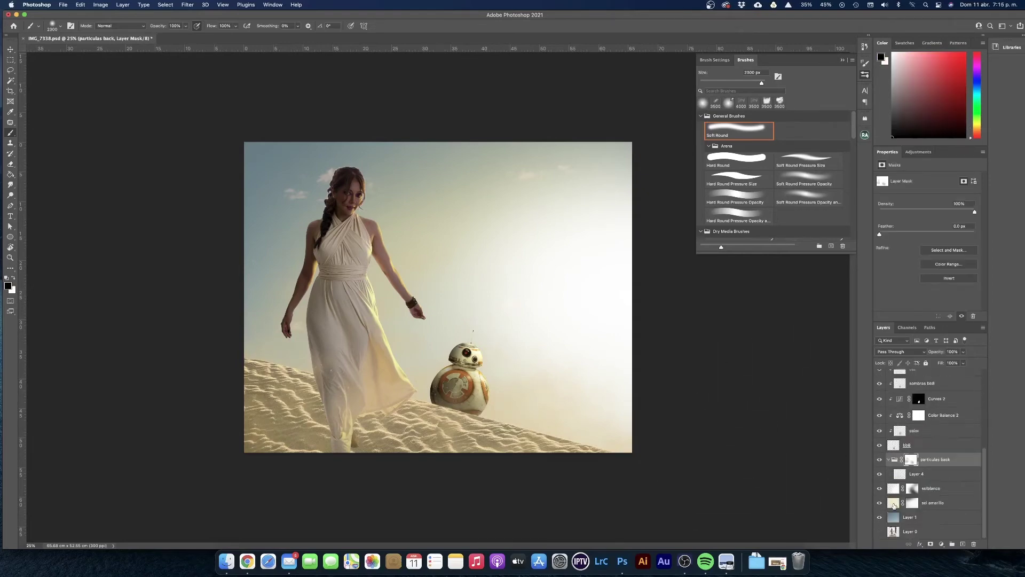
{"action": "left_click", "coordinate": [879, 502]}
{"action": "left_click", "coordinate": [932, 488]}
{"action": "key", "text": "x"}
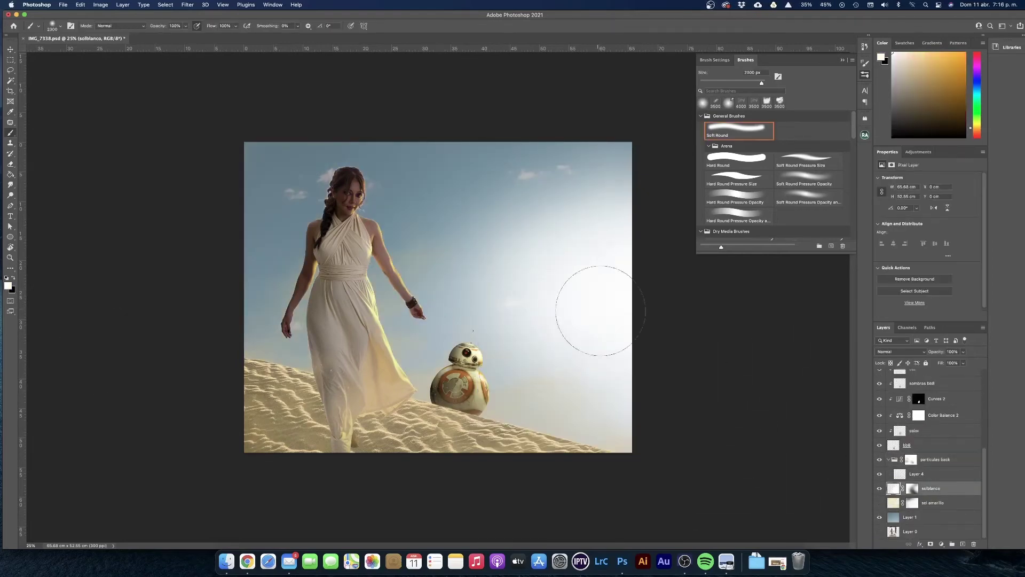
{"action": "key", "text": "bracketright"}
{"action": "key", "text": "bracketright"}
{"action": "key", "text": "bracketright"}
{"action": "left_click", "coordinate": [880, 502]}
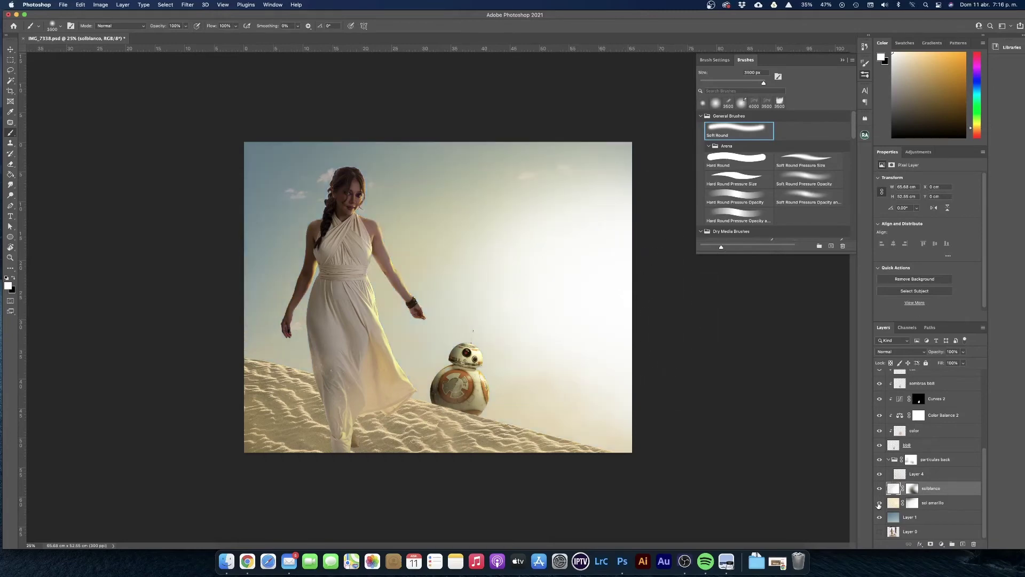
Step: Add a new layer above "sol amarillo", hide "sol amarillo", and set up an enlarged brush in bright yellow
{"action": "left_click", "coordinate": [948, 507]}
{"action": "key", "text": "super+shift+alt+n"}
{"action": "left_click", "coordinate": [879, 516]}
{"action": "left_click", "coordinate": [8, 286]}
{"action": "left_click", "coordinate": [665, 340]}
{"action": "key", "text": "bracketright"}
{"action": "key", "text": "bracketright"}
{"action": "key", "text": "bracketright"}
{"action": "key", "text": "bracketright"}
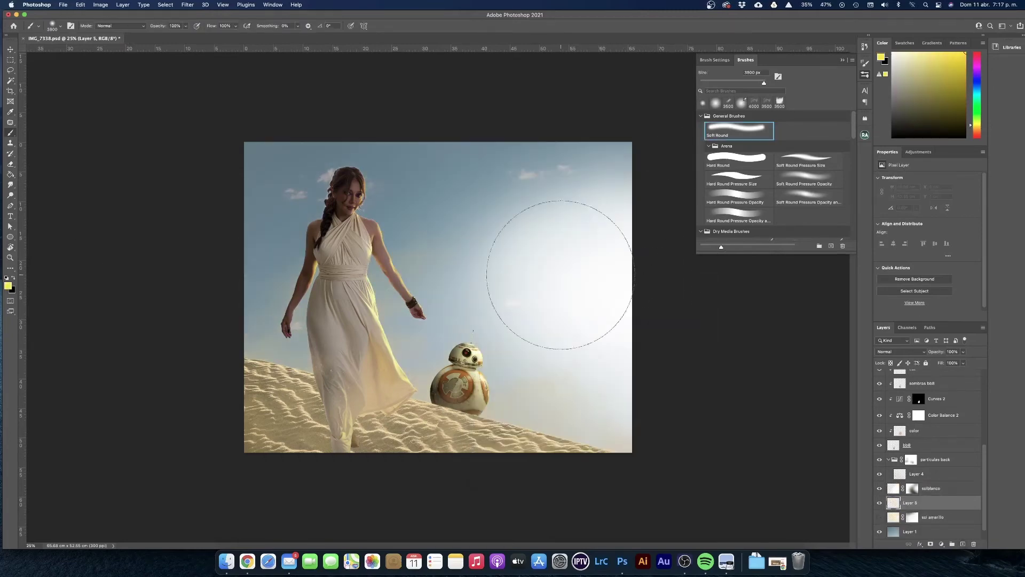
Step: Undo the first yellow dab, choose a paler yellow, and dab a soft glow in the sky beside the woman
{"action": "left_click", "coordinate": [432, 312]}
{"action": "key", "text": "super+z"}
{"action": "left_click", "coordinate": [8, 285]}
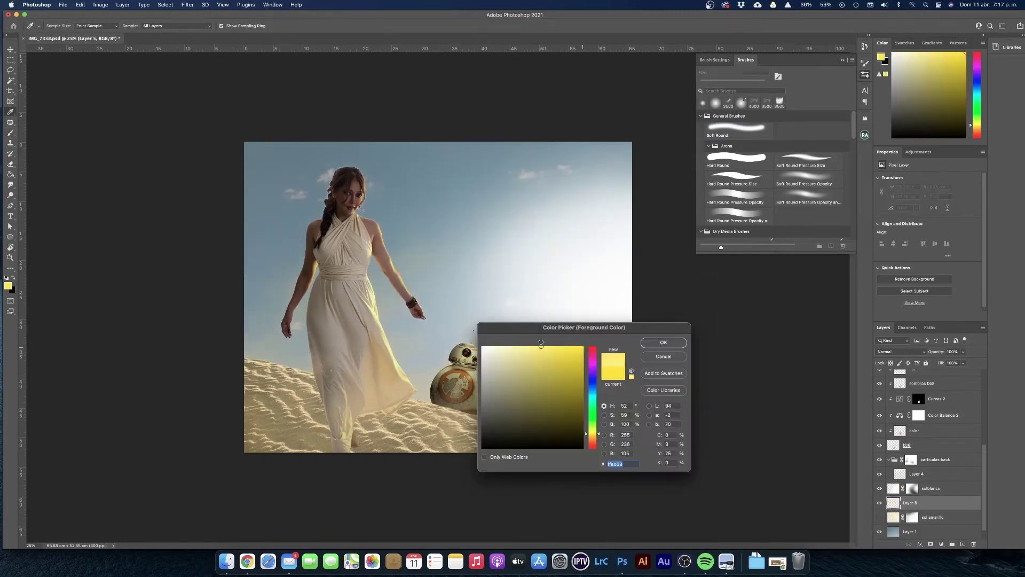
{"action": "key", "text": "Return"}
{"action": "left_click", "coordinate": [446, 279]}
Step: Stretch the yellow glow with Free Transform until it spreads widely across the sky
{"action": "key", "text": "super+t"}
{"action": "mouse_move", "coordinate": [419, 296]}
{"action": "left_mouse_down"}
{"action": "mouse_move", "coordinate": [475, 306]}
{"action": "mouse_move", "coordinate": [496, 292]}
{"action": "left_mouse_up"}
{"action": "left_click_drag", "start_coordinate": [224, 293], "coordinate": [135, 295]}
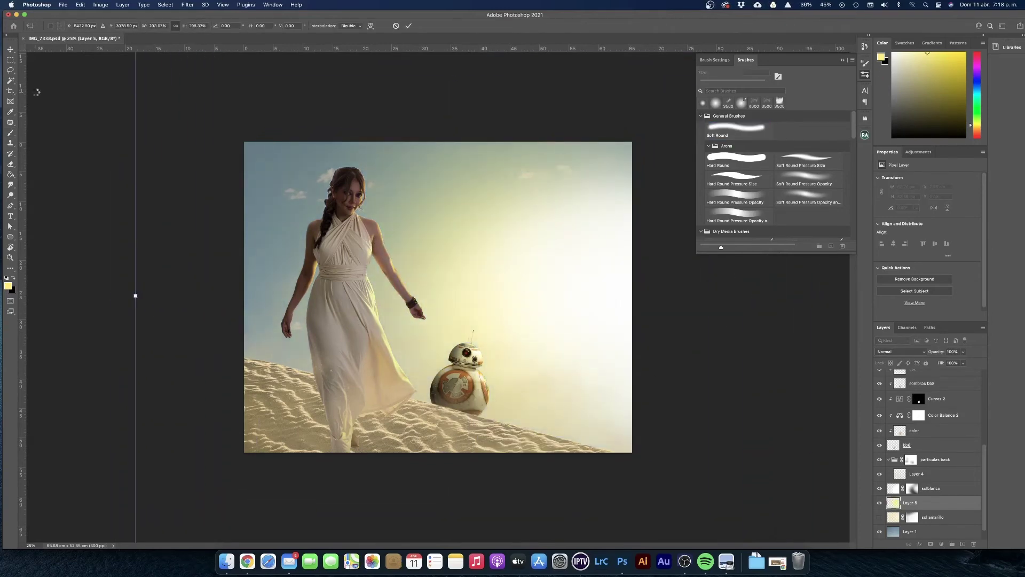
{"action": "key", "text": "Return"}
{"action": "key", "text": "super+minus"}
Step: Add a layer directly beneath the woman, sample the sand colour, and choose particle brush 18
{"action": "key", "text": "b"}
{"action": "scroll", "coordinate": [940, 459], "scroll_direction": "up", "scroll_amount": 5}
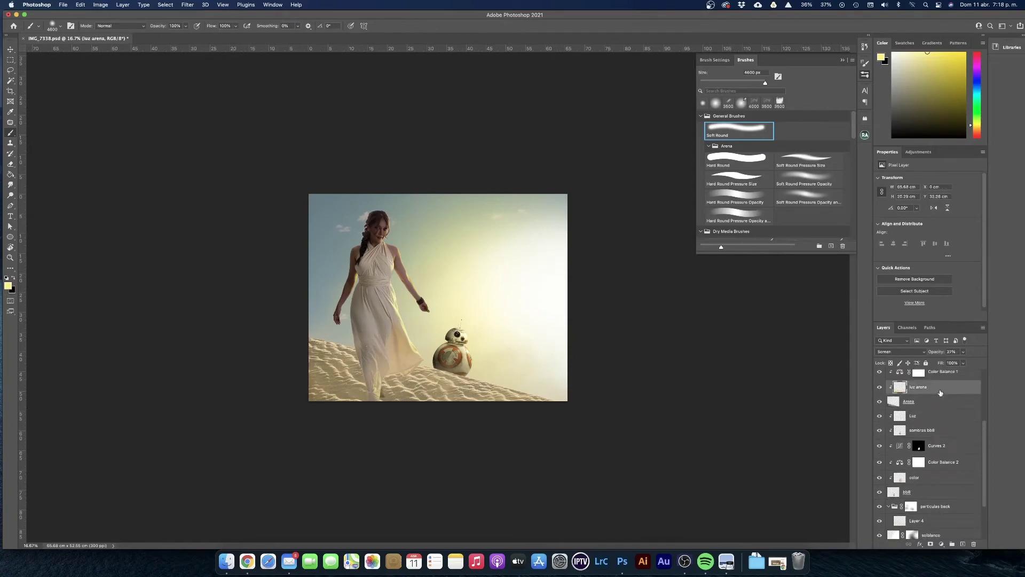
{"action": "left_click", "coordinate": [910, 409]}
{"action": "key", "text": "z"}
{"action": "left_click", "coordinate": [213, 386]}
{"action": "left_click_drag", "start_coordinate": [213, 386], "coordinate": [223, 407]}
{"action": "key", "text": "b"}
{"action": "right_click", "coordinate": [274, 330]}
{"action": "left_click", "coordinate": [324, 343], "text": "alt"}
{"action": "scroll", "coordinate": [774, 177], "scroll_direction": "down", "scroll_amount": 10}
{"action": "left_click", "coordinate": [738, 138]}
Step: Paint sand dust along the dune's ridge, past the dress hem and the robot's base to the dune's far end
{"action": "left_click_drag", "start_coordinate": [235, 312], "coordinate": [427, 355]}
{"action": "scroll", "coordinate": [427, 355], "scroll_direction": "right", "scroll_amount": 3}
{"action": "left_click_drag", "start_coordinate": [499, 432], "coordinate": [472, 534]}
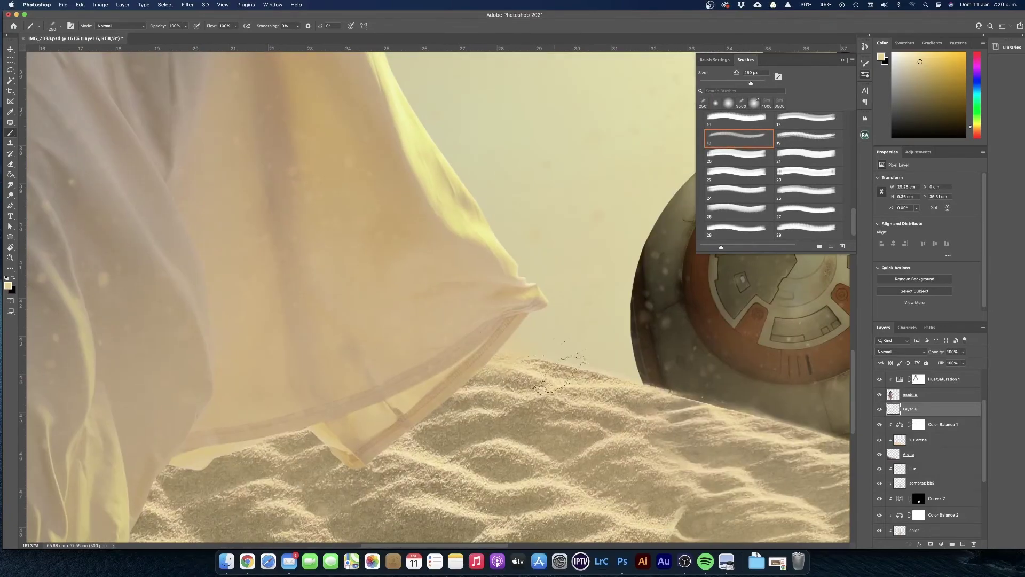
{"action": "mouse_move", "coordinate": [486, 385]}
{"action": "left_mouse_down"}
{"action": "mouse_move", "coordinate": [598, 341]}
{"action": "mouse_move", "coordinate": [705, 401]}
{"action": "left_mouse_up"}
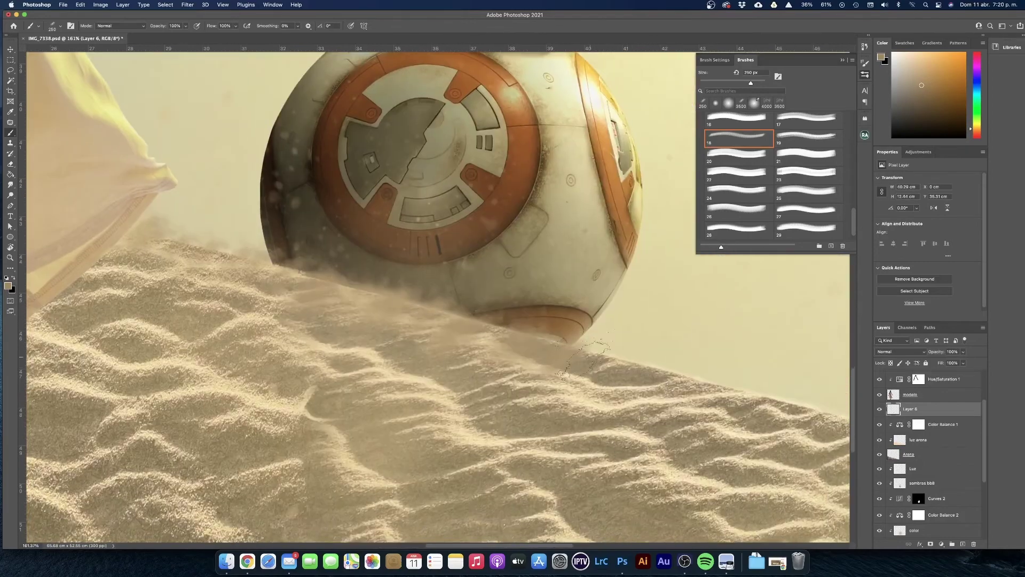
{"action": "left_click_drag", "start_coordinate": [819, 426], "coordinate": [654, 378]}
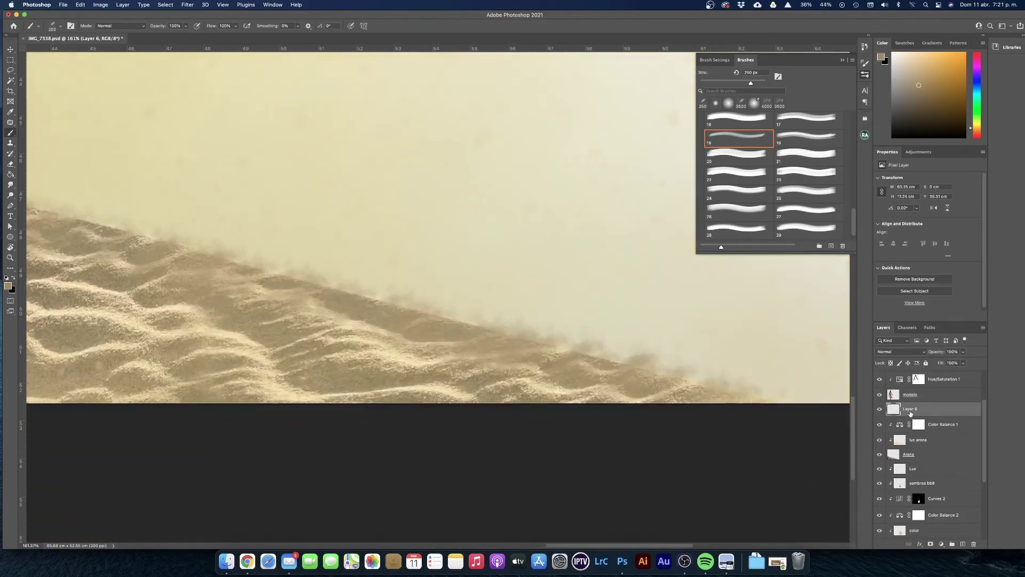
Step: Mask the dust layer and the "Arena" layer, and soften the dune's ridge with small black brush strokes
{"action": "key", "text": "d"}
{"action": "key", "text": "x"}
{"action": "key", "text": "bracketleft"}
{"action": "key", "text": "bracketleft"}
{"action": "key", "text": "bracketleft"}
{"action": "key", "text": "bracketleft"}
{"action": "key", "text": "bracketleft"}
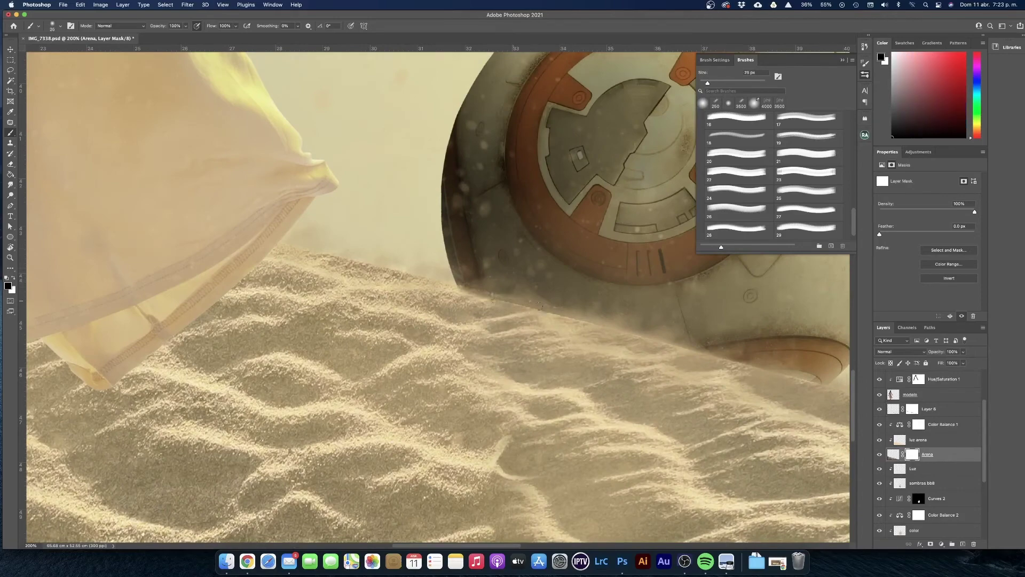
{"action": "scroll", "coordinate": [615, 330], "scroll_direction": "right", "scroll_amount": 10}
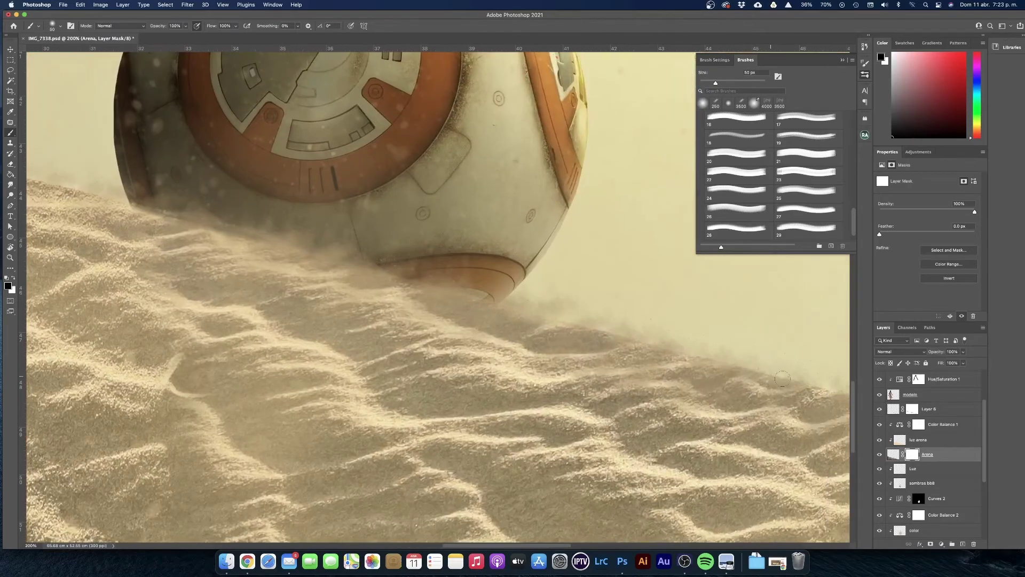
{"action": "scroll", "coordinate": [668, 352], "scroll_direction": "right", "scroll_amount": 10}
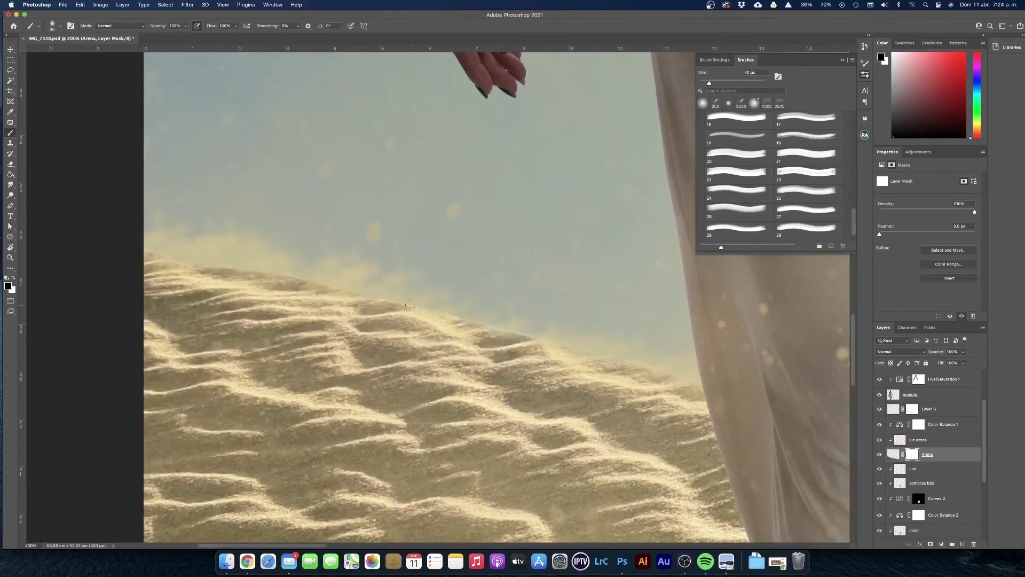
{"action": "key", "text": "super+minus"}
{"action": "key", "text": "super+minus"}
{"action": "key", "text": "super+minus"}
{"action": "key", "text": "super+minus"}
{"action": "key", "text": "super+minus"}
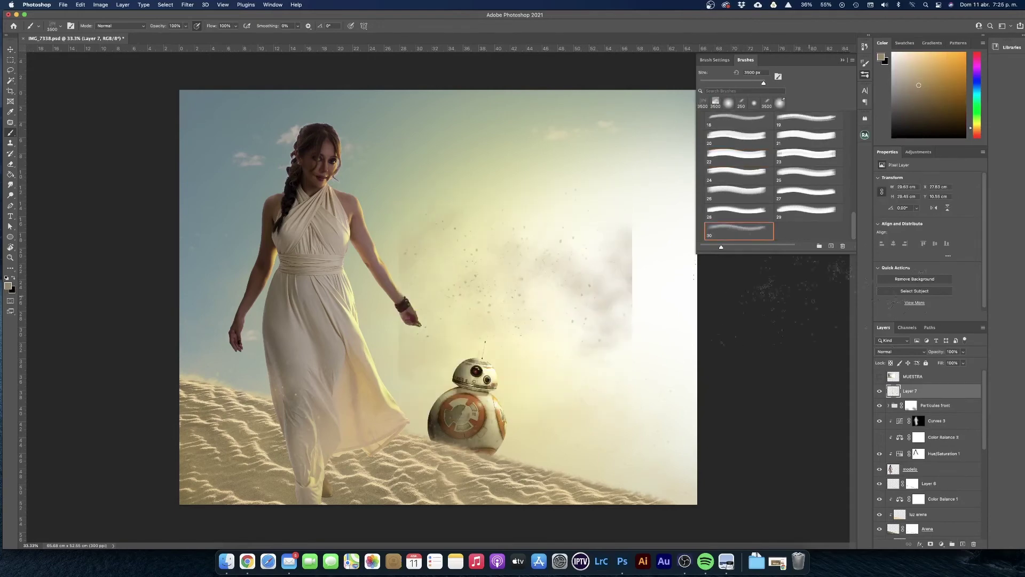
Step: Erase the hard edge of the particle cloud in the sky and move the cloud down onto the dune by the woman
{"action": "key", "text": "e"}
{"action": "left_click_drag", "start_coordinate": [641, 366], "coordinate": [648, 249]}
{"action": "key", "text": "v"}
{"action": "mouse_move", "coordinate": [606, 202]}
{"action": "left_mouse_down"}
{"action": "mouse_move", "coordinate": [214, 452]}
{"action": "mouse_move", "coordinate": [554, 519]}
{"action": "mouse_move", "coordinate": [265, 469]}
{"action": "left_mouse_up"}
Step: Adjust the Hue/Saturation clipped to the sky to saturation -19 with slightly raised lightness
{"action": "scroll", "coordinate": [931, 454], "scroll_direction": "down", "scroll_amount": 10}
{"action": "left_click", "coordinate": [944, 518]}
{"action": "left_click_drag", "start_coordinate": [926, 238], "coordinate": [931, 239]}
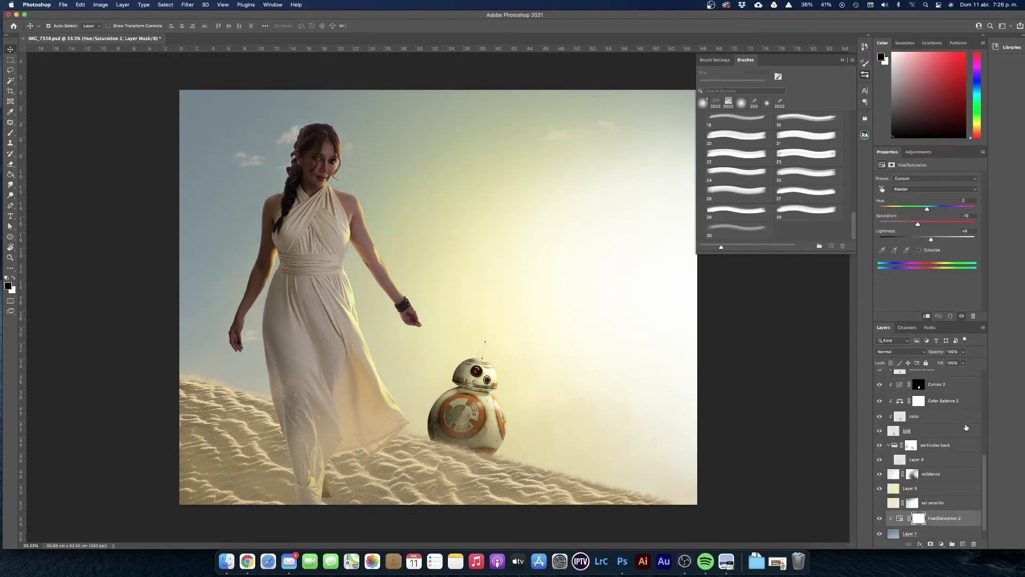
Step: Add Multiply layers named "sombras" and "sombra modelo" and paint a black shadow on the dune under the woman
{"action": "scroll", "coordinate": [966, 433], "scroll_direction": "up", "scroll_amount": 10}
{"action": "left_click", "coordinate": [935, 391]}
{"action": "key", "text": "b"}
{"action": "key", "text": "d"}
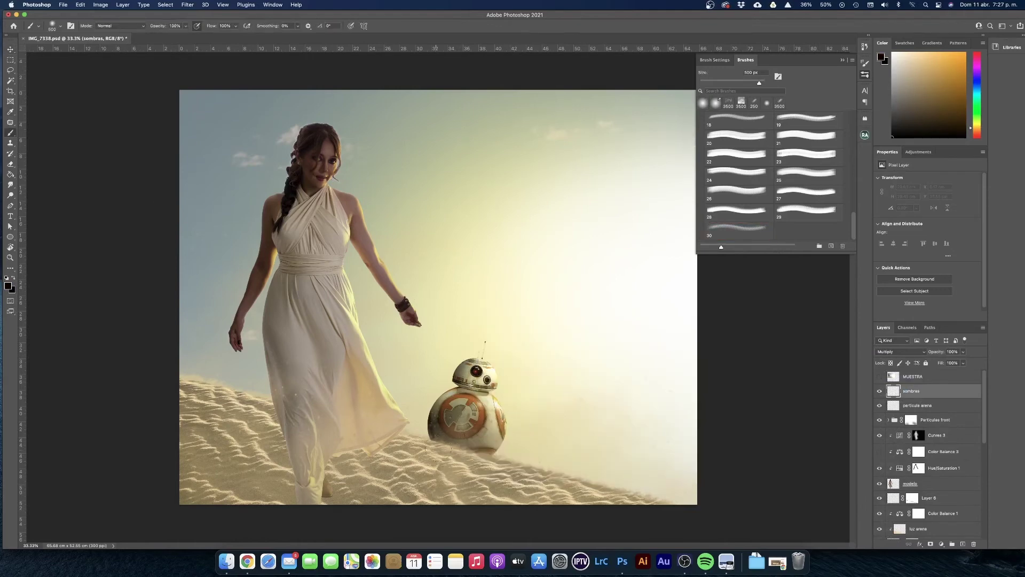
{"action": "key", "text": "bracketright"}
{"action": "key", "text": "bracketright"}
{"action": "key", "text": "super+shift+alt+n"}
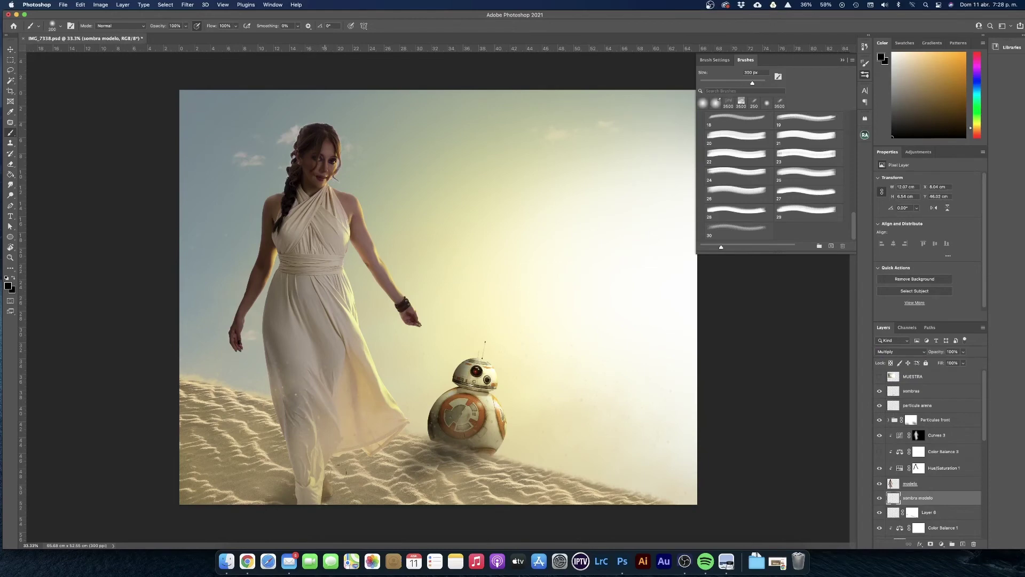
Step: Shade the woman in black on a new Multiply layer clipped to her, undoing the last stroke down her dress
{"action": "key", "text": "super+shift+alt+n"}
{"action": "key", "text": "super+alt+g"}
{"action": "key", "text": "bracketright"}
{"action": "key", "text": "bracketright"}
{"action": "left_click_drag", "start_coordinate": [280, 289], "coordinate": [280, 341]}
{"action": "key", "text": "super+z"}
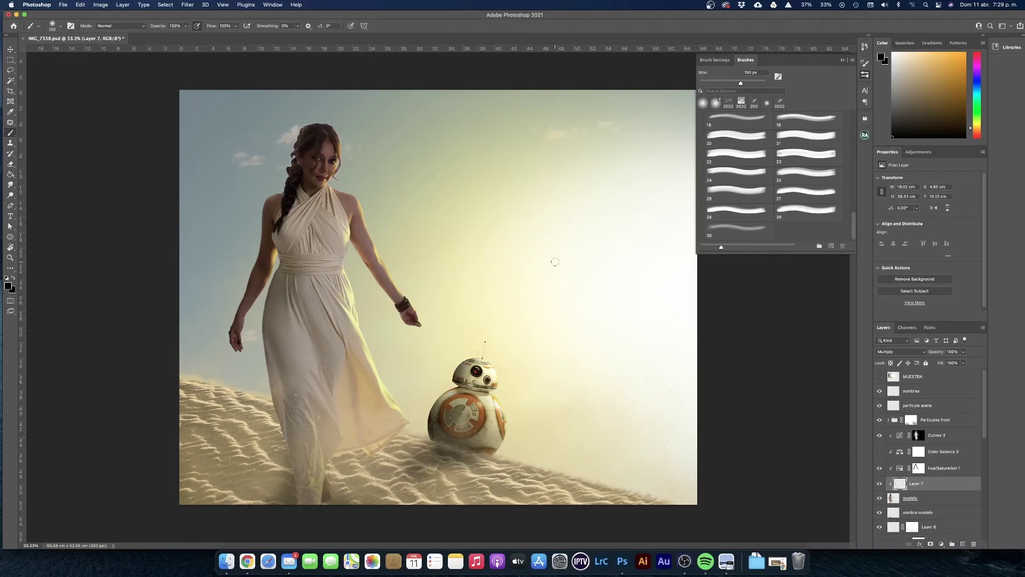
Step: Add a brightening Curves adjustment named "luces" above the "sombras" layer and invert its mask to black
{"action": "left_click", "coordinate": [911, 391]}
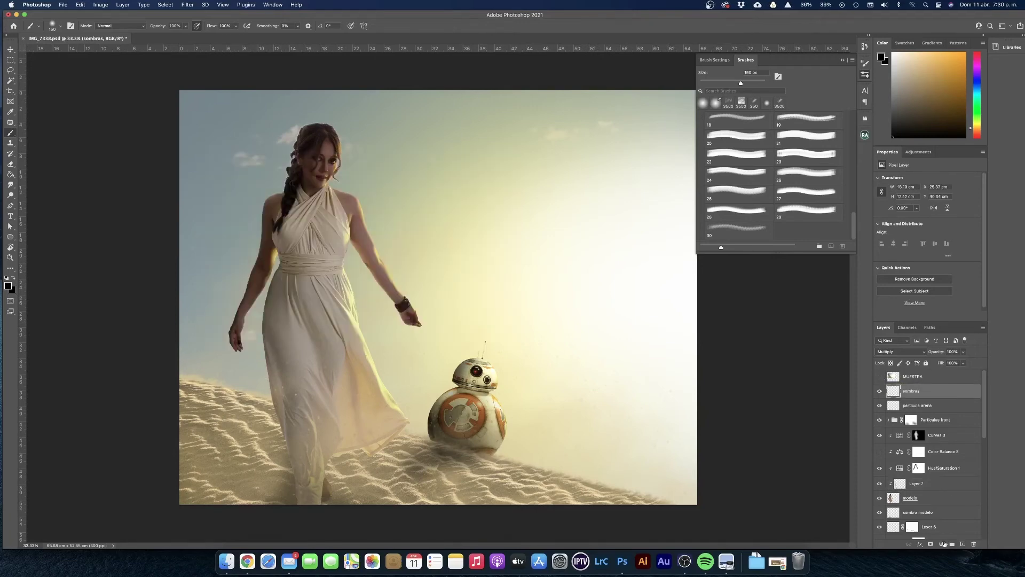
{"action": "left_click", "coordinate": [942, 544]}
{"action": "left_click_drag", "start_coordinate": [934, 238], "coordinate": [933, 229]}
{"action": "key", "text": "super+i"}
Step: Add a second Curves adjustment named "sombras" above "luces" for darkening and invert its mask to black
{"action": "left_click", "coordinate": [942, 543]}
{"action": "left_click", "coordinate": [926, 359]}
{"action": "key", "text": "super+i"}
{"action": "double_click", "coordinate": [930, 392]}
{"action": "type", "text": "sombras"}
{"action": "key", "text": "Return"}
Step: Paint white on the "luces" mask down the woman's dress to brighten its highlights
{"action": "left_click", "coordinate": [913, 409]}
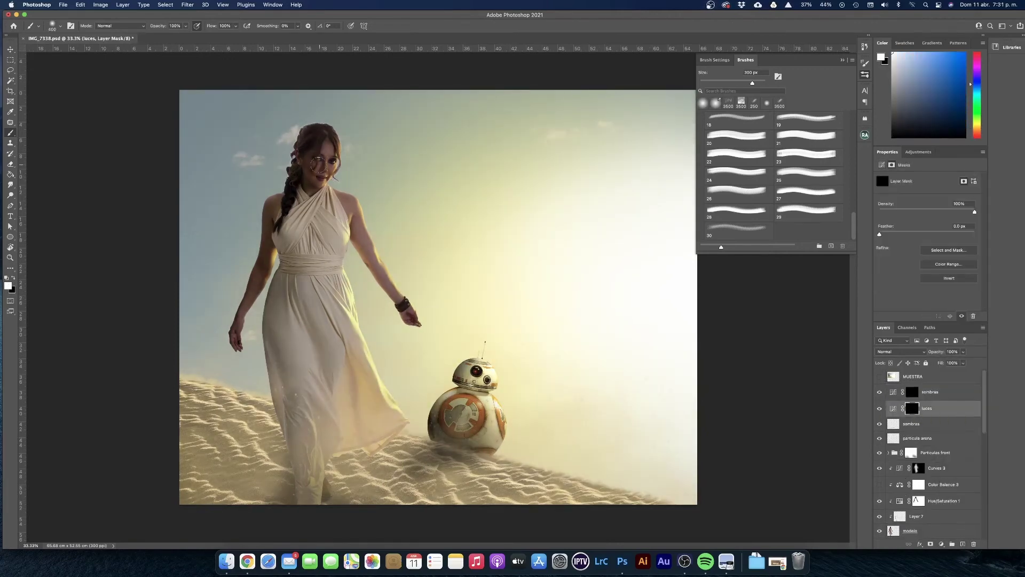
{"action": "left_click_drag", "start_coordinate": [315, 235], "coordinate": [344, 422]}
{"action": "key", "text": "bracketleft"}
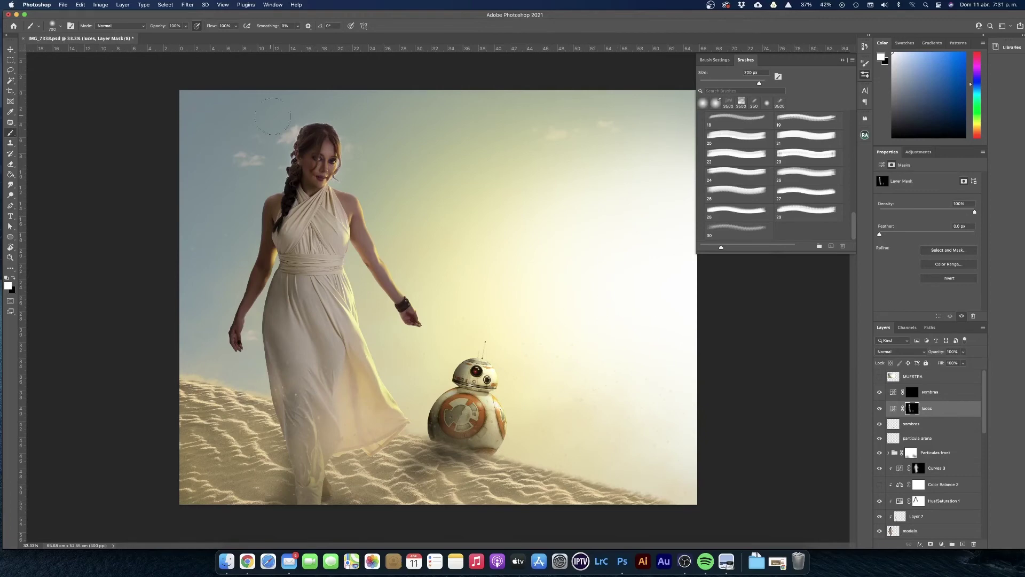
Step: Paint white on the "sombras" Curves mask with a progressively enlarged brush to darken the image's shadow side
{"action": "key", "text": "alt+bracketright"}
{"action": "key", "text": "bracketright"}
{"action": "key", "text": "bracketright"}
{"action": "key", "text": "bracketright"}
{"action": "key", "text": "bracketright"}
{"action": "key", "text": "bracketright"}
{"action": "mouse_move", "coordinate": [235, 291]}
{"action": "left_mouse_down"}
{"action": "mouse_move", "coordinate": [149, 230]}
{"action": "mouse_move", "coordinate": [176, 326]}
{"action": "left_mouse_up"}
{"action": "key", "text": "bracketright"}
{"action": "key", "text": "bracketright"}
{"action": "key", "text": "bracketright"}
{"action": "key", "text": "bracketright"}
{"action": "key", "text": "bracketright"}
Step: Add a layer mask to the woman's "modelo" layer and prepare a black brush for cleaning her hair edges
{"action": "key", "text": "z"}
{"action": "left_click", "coordinate": [309, 141]}
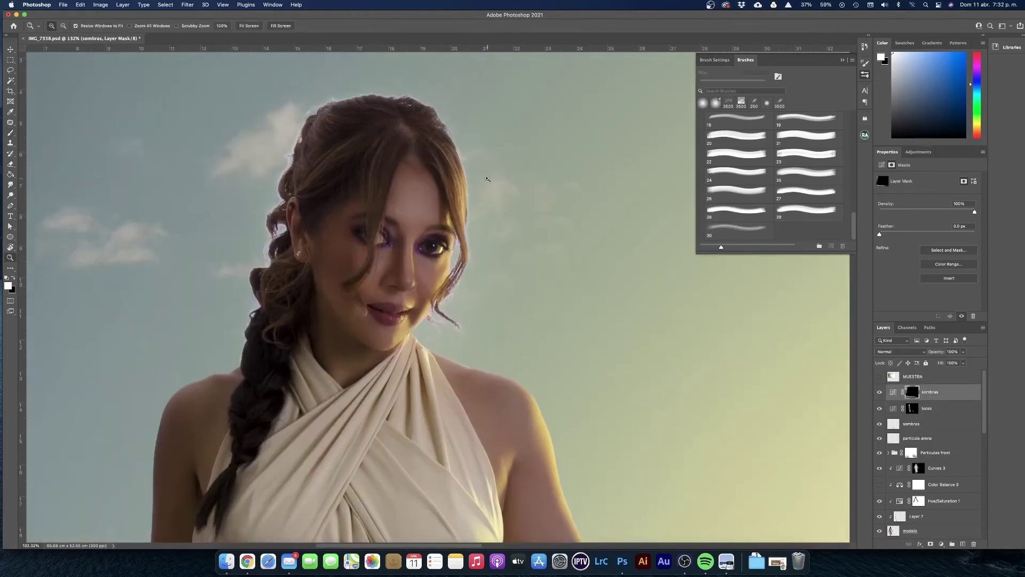
{"action": "scroll", "coordinate": [882, 465], "scroll_direction": "down", "scroll_amount": 3}
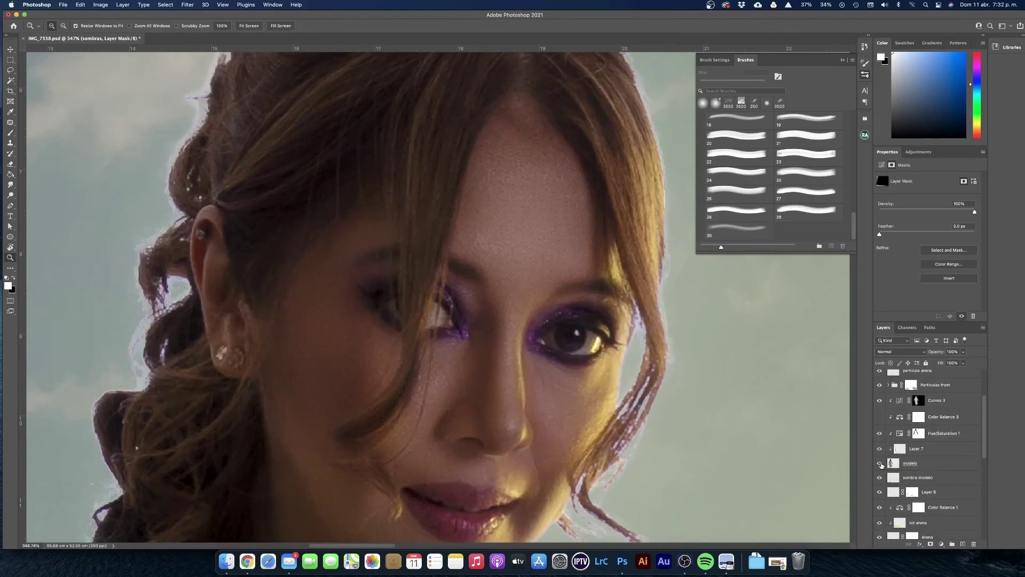
{"action": "left_click", "coordinate": [887, 464]}
{"action": "left_click", "coordinate": [930, 543]}
{"action": "key", "text": "x"}
{"action": "key", "text": "b"}
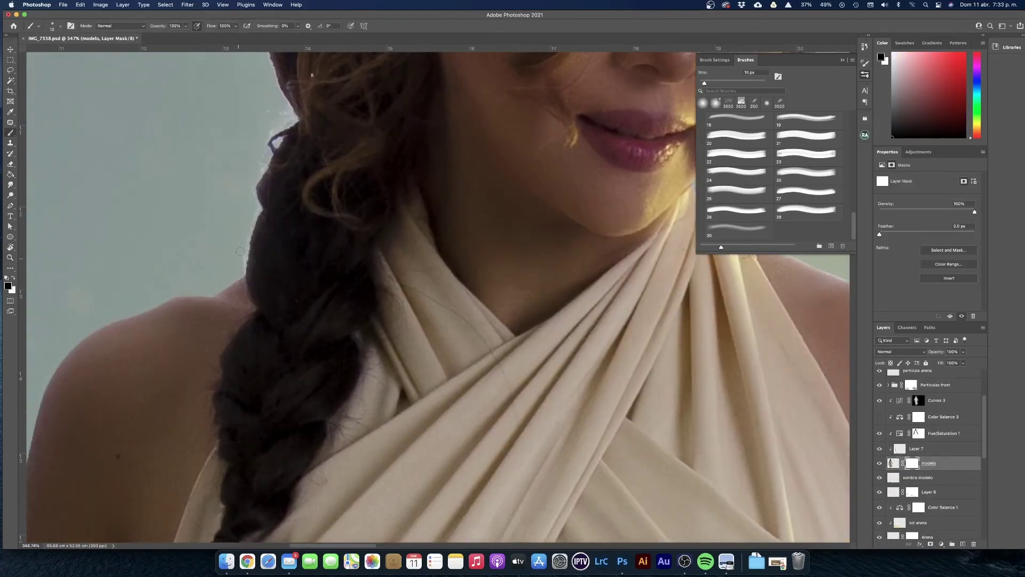
Step: Paint black on the "modelo" layer mask along the braid, behind the ear and over the crown to remove the light hair fringe
{"action": "scroll", "coordinate": [264, 128], "scroll_direction": "up", "scroll_amount": 5}
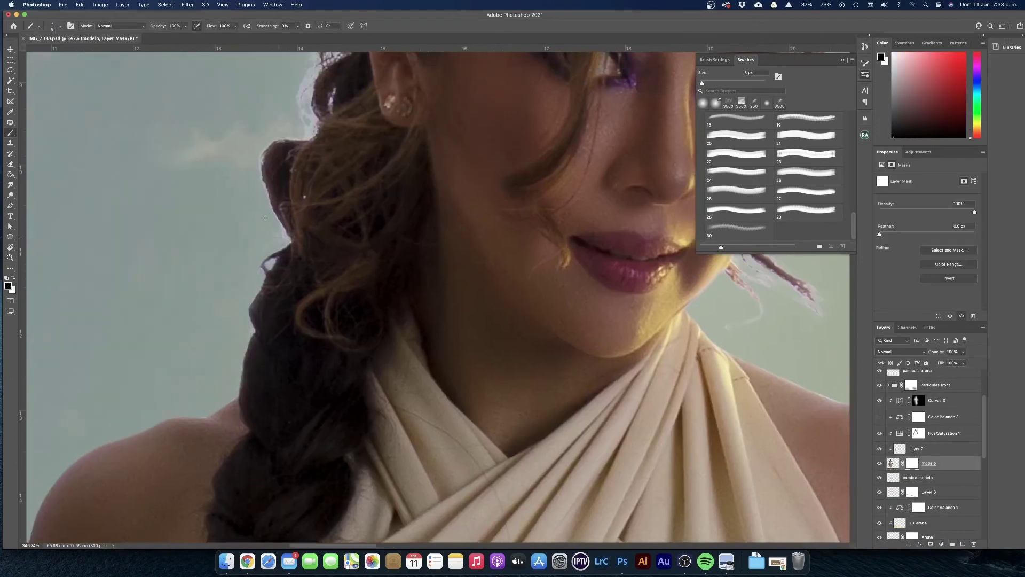
{"action": "scroll", "coordinate": [310, 112], "scroll_direction": "up", "scroll_amount": 4}
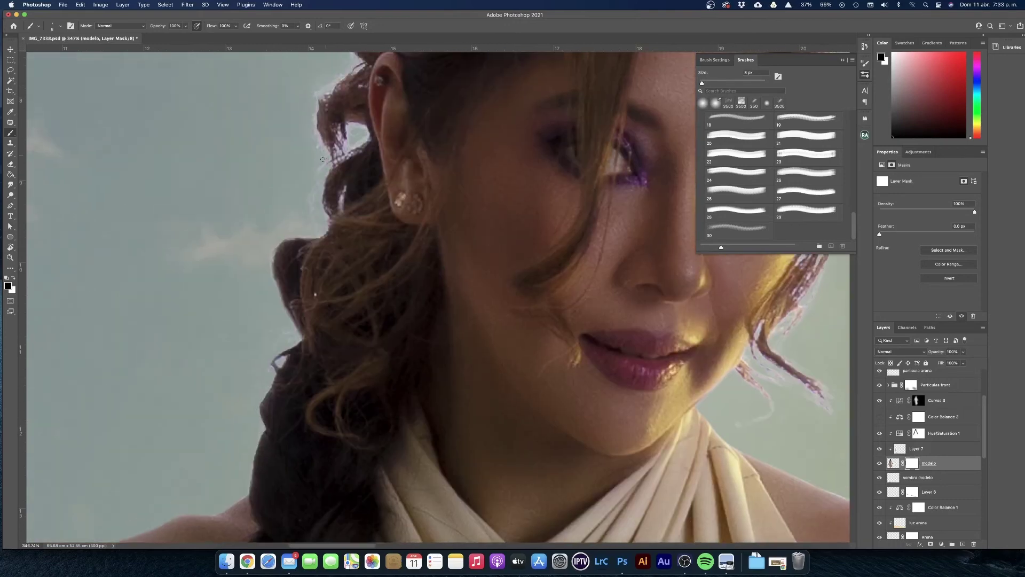
{"action": "scroll", "coordinate": [366, 135], "scroll_direction": "up", "scroll_amount": 8}
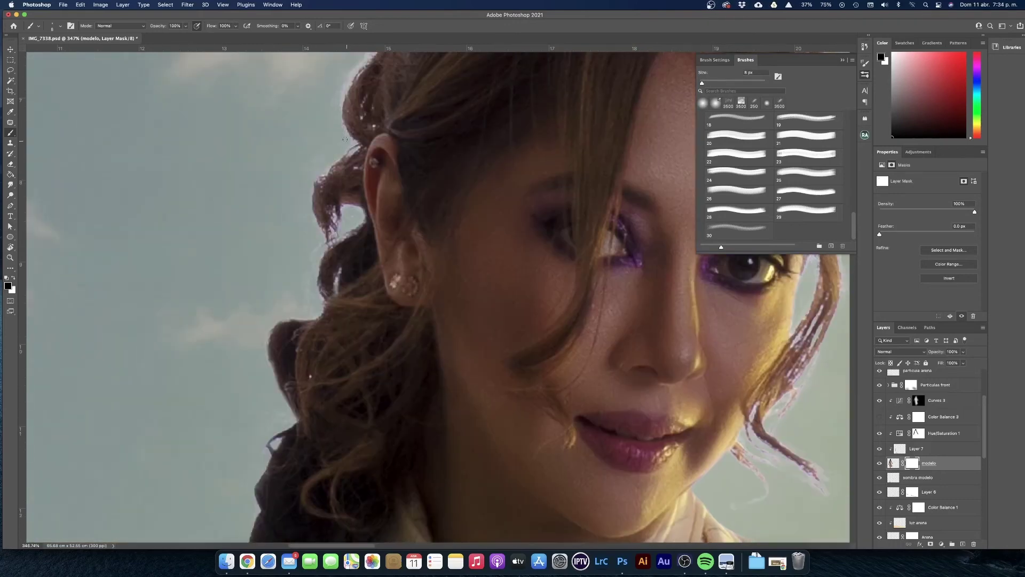
{"action": "scroll", "coordinate": [348, 160], "scroll_direction": "up", "scroll_amount": 6}
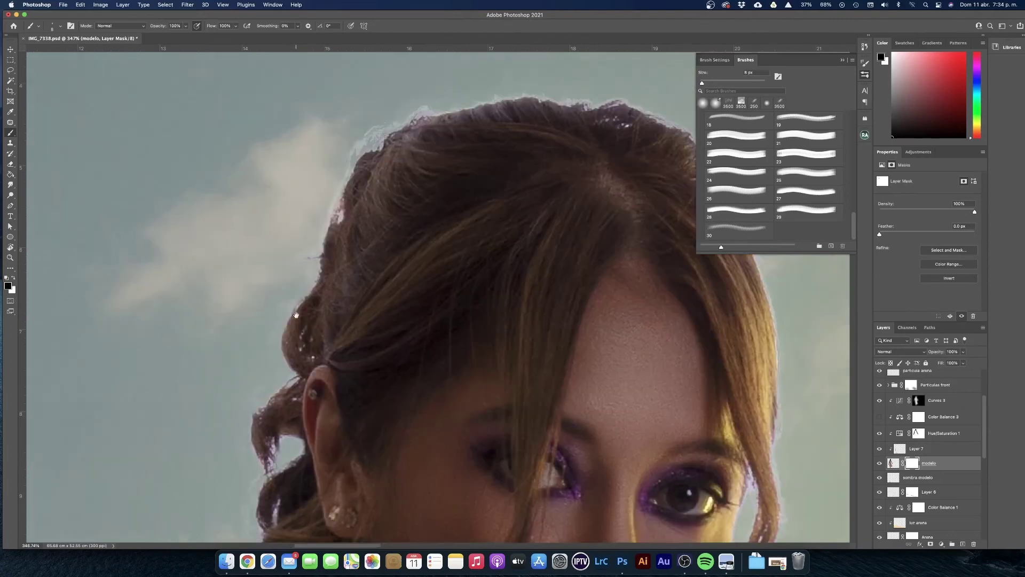
{"action": "scroll", "coordinate": [318, 251], "scroll_direction": "up", "scroll_amount": 6}
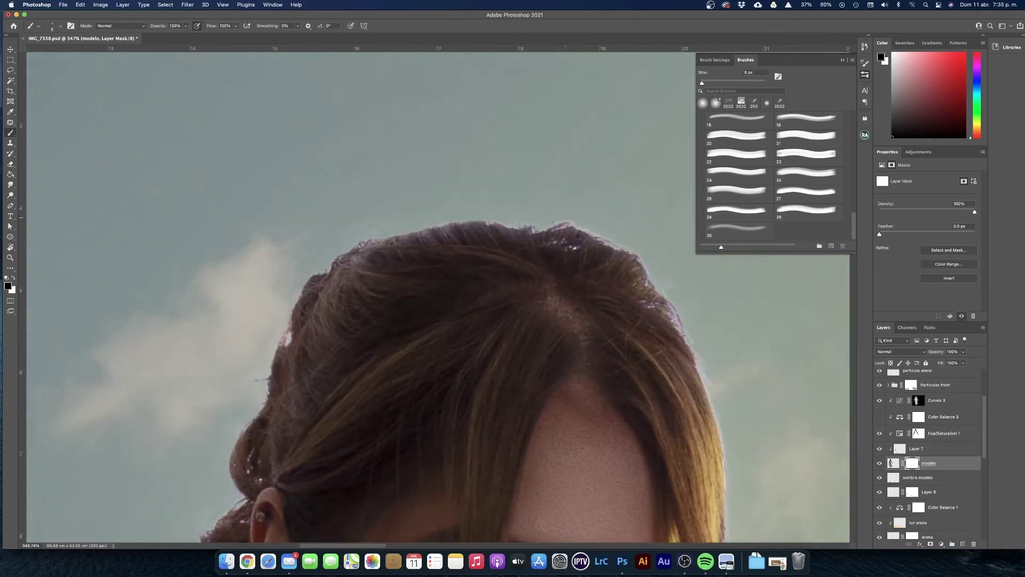
{"action": "scroll", "coordinate": [488, 231], "scroll_direction": "right", "scroll_amount": 5}
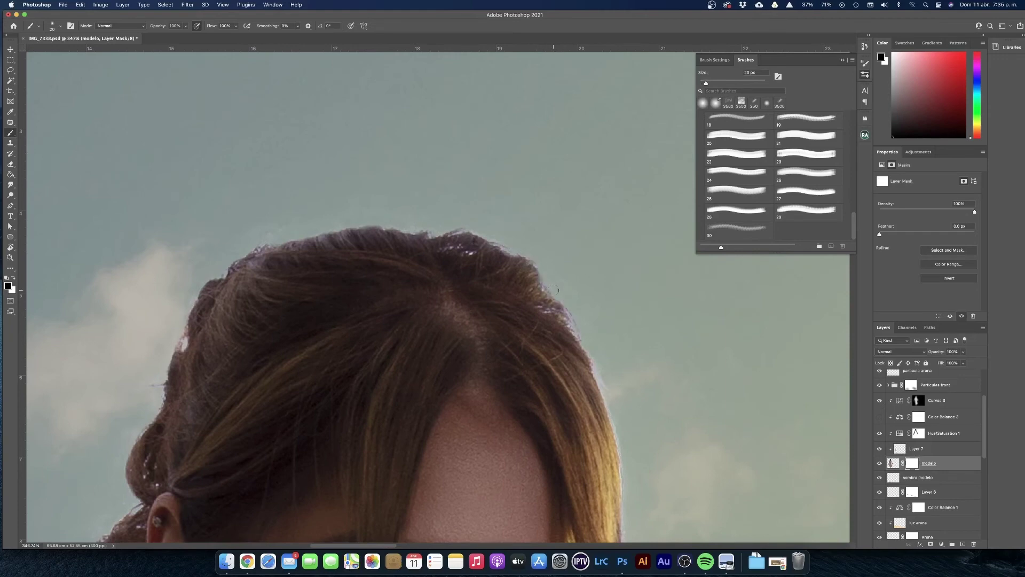
Step: Mask out the pale halo around the loose hair strands beside the woman's brightly lit cheek, using small brush sizes
{"action": "scroll", "coordinate": [554, 289], "scroll_direction": "down", "scroll_amount": 10}
{"action": "scroll", "coordinate": [553, 290], "scroll_direction": "right", "scroll_amount": 8}
{"action": "key", "text": "bracketleft"}
{"action": "scroll", "coordinate": [438, 347], "scroll_direction": "down", "scroll_amount": 3}
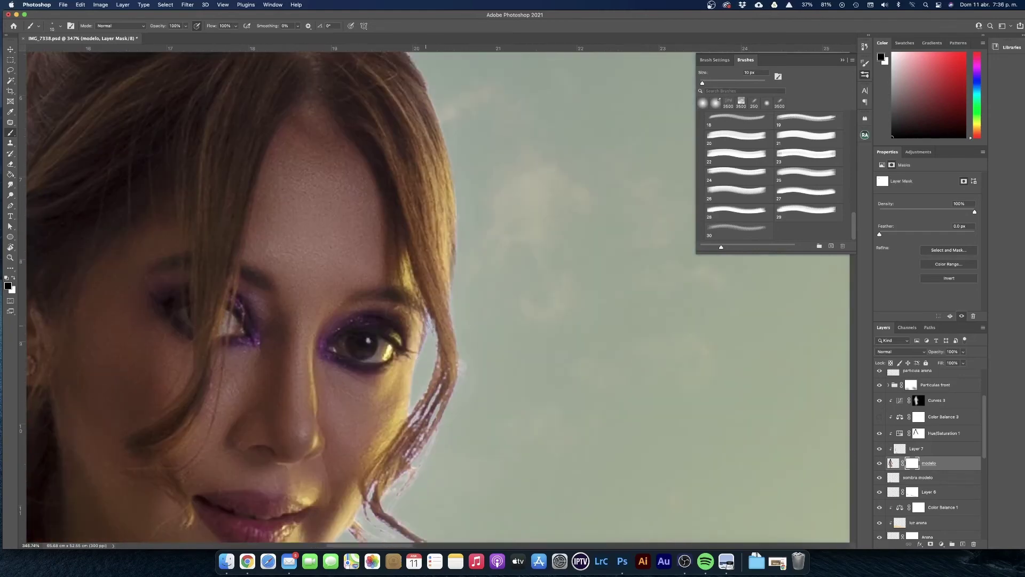
{"action": "scroll", "coordinate": [438, 299], "scroll_direction": "down", "scroll_amount": 5}
{"action": "scroll", "coordinate": [438, 299], "scroll_direction": "left", "scroll_amount": 2}
{"action": "key", "text": "bracketright"}
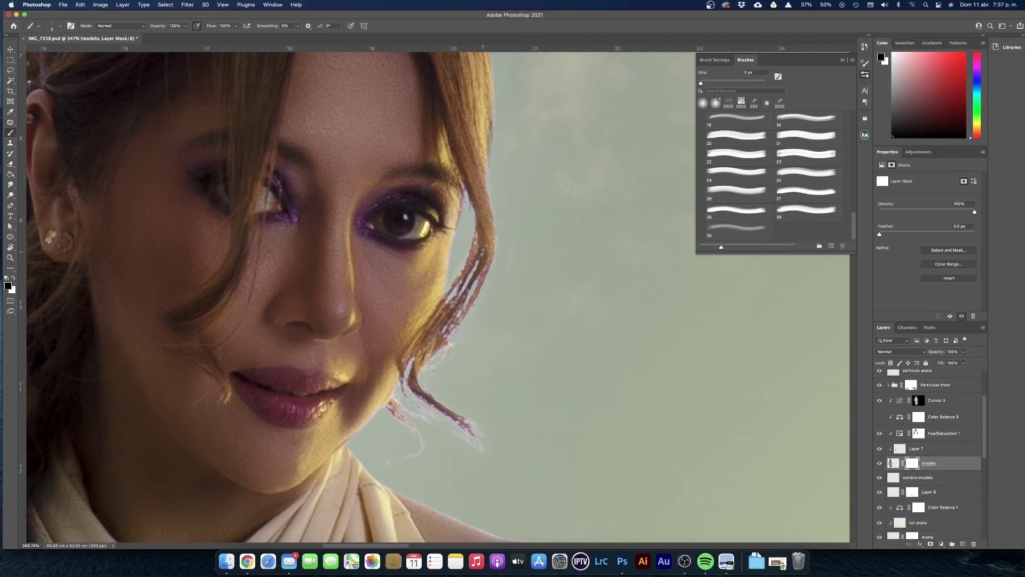
{"action": "scroll", "coordinate": [462, 360], "scroll_direction": "down", "scroll_amount": 3}
{"action": "key", "text": "bracketright"}
{"action": "key", "text": "bracketright"}
{"action": "key", "text": "bracketright"}
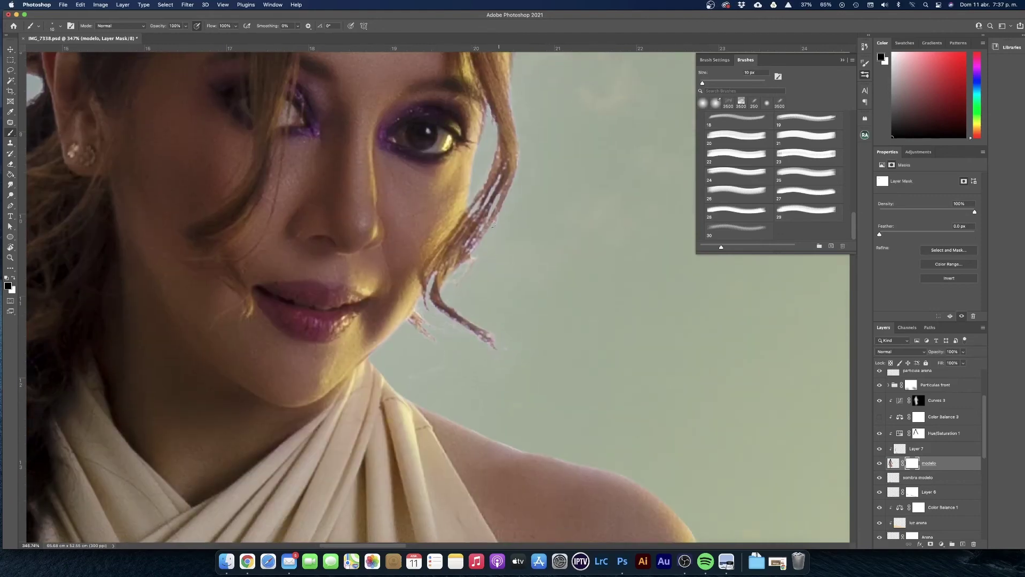
Step: Clean the remaining fringe along the crown's sunlit side on the "modelo" mask
{"action": "scroll", "coordinate": [427, 352], "scroll_direction": "up", "scroll_amount": 14}
{"action": "scroll", "coordinate": [406, 240], "scroll_direction": "left", "scroll_amount": 2}
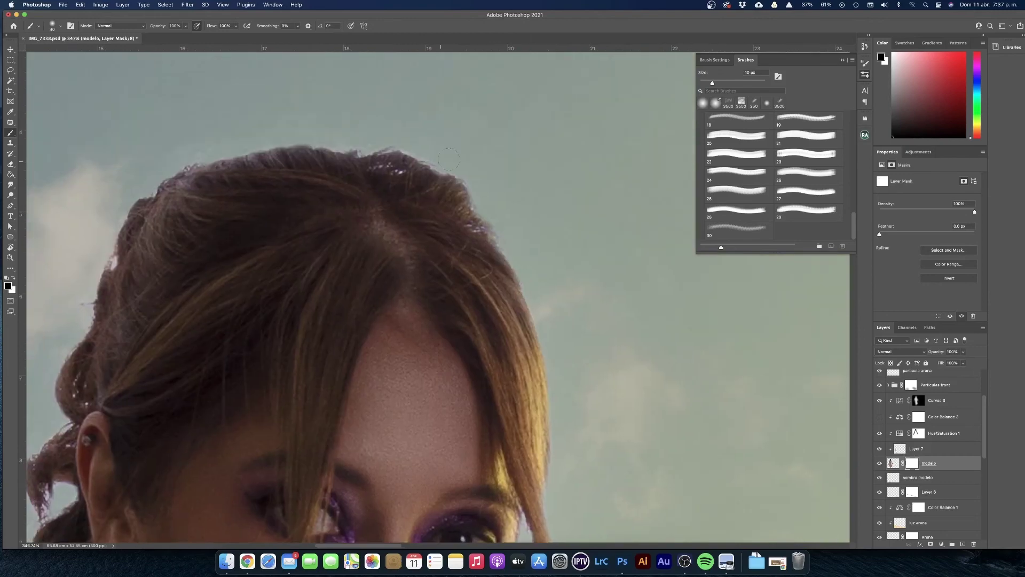
{"action": "key", "text": "bracketleft"}
{"action": "key", "text": "bracketleft"}
{"action": "key", "text": "bracketleft"}
{"action": "key", "text": "alt+period"}
{"action": "key", "text": "super+minus"}
{"action": "key", "text": "super+minus"}
{"action": "key", "text": "super+minus"}
{"action": "key", "text": "super+minus"}
{"action": "key", "text": "super+minus"}
{"action": "key", "text": "super+minus"}
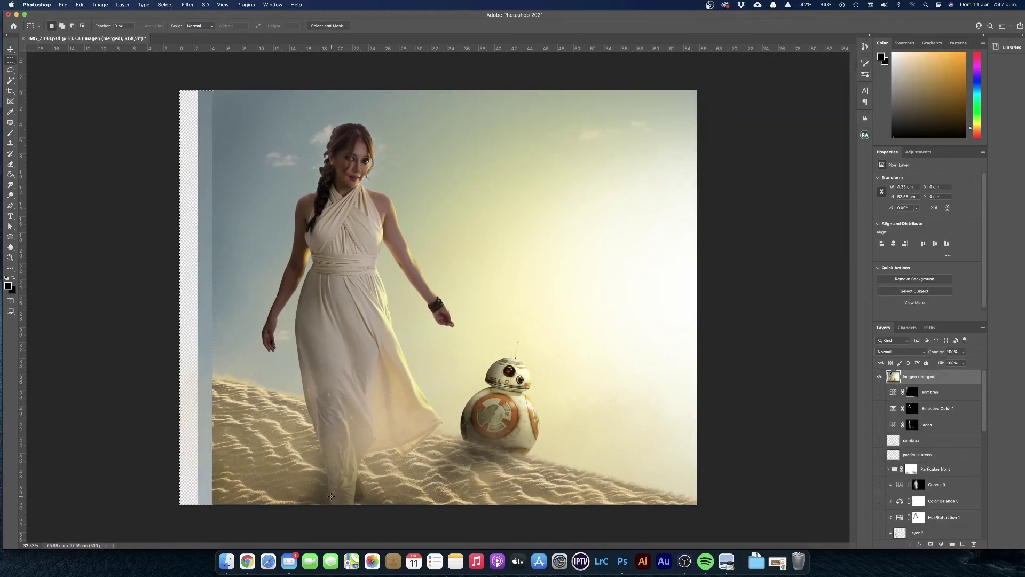
Step: Clear the selected strip at the image's left edge on the merged layer, then expand the selection and fill it with Content-Aware
{"action": "key", "text": "Delete"}
{"action": "left_click", "coordinate": [100, 4]}
{"action": "mouse_move", "coordinate": [165, 4]}
{"action": "mouse_move", "coordinate": [179, 313]}
{"action": "left_click", "coordinate": [272, 329]}
{"action": "key", "text": "Return"}
{"action": "key", "text": "shift+BackSpace"}
{"action": "left_click", "coordinate": [570, 241]}
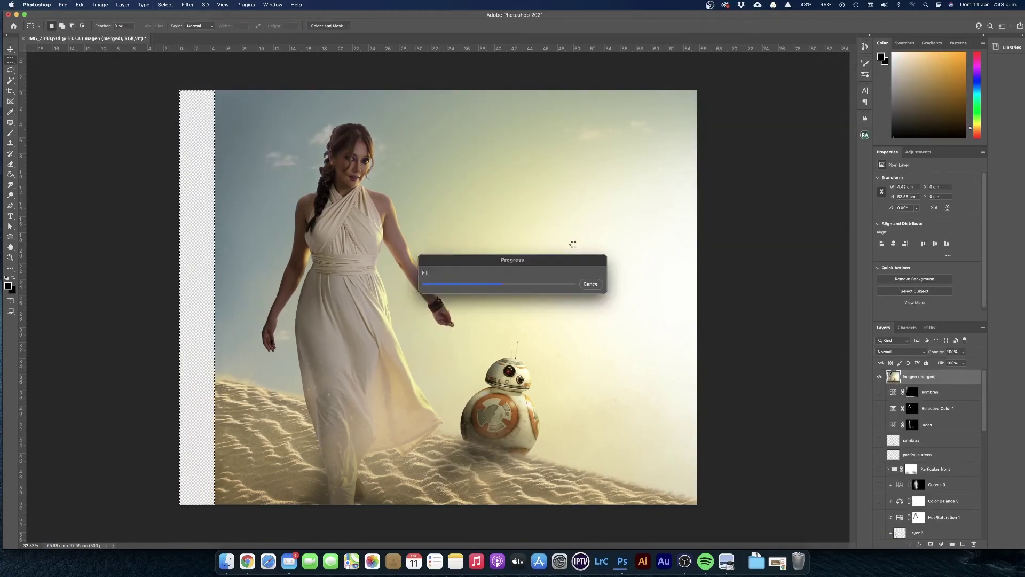
Step: Deselect the filled strip and retouch the dune's lower-left corner with the content-aware Spot Healing Brush, then ready the Clone Stamp
{"action": "key", "text": "super+d"}
{"action": "key", "text": "j"}
{"action": "key", "text": "shift+j"}
{"action": "key", "text": "shift+j"}
{"action": "key", "text": "shift+j"}
{"action": "key", "text": "shift+j"}
{"action": "key", "text": "shift+j"}
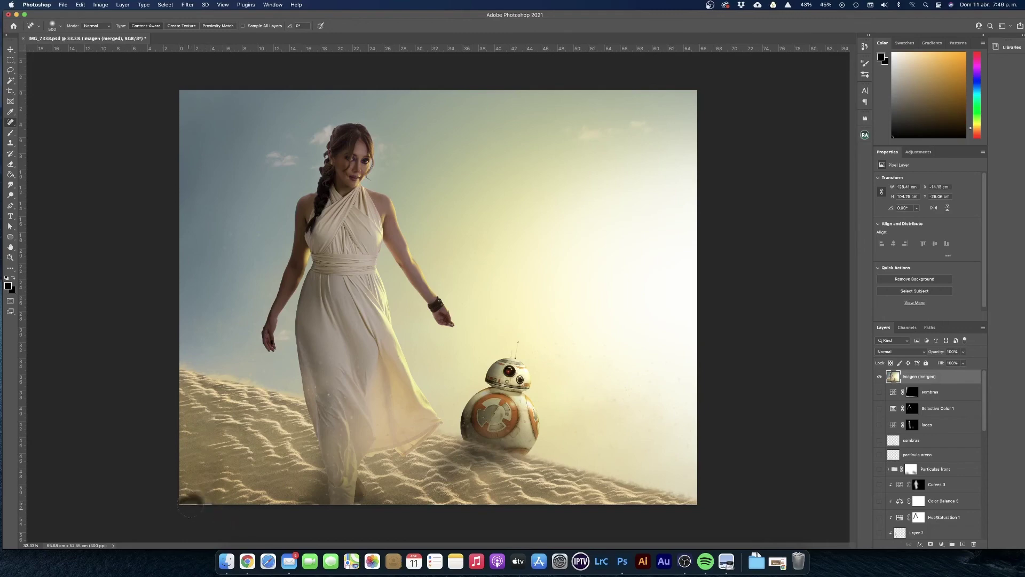
{"action": "key", "text": "s"}
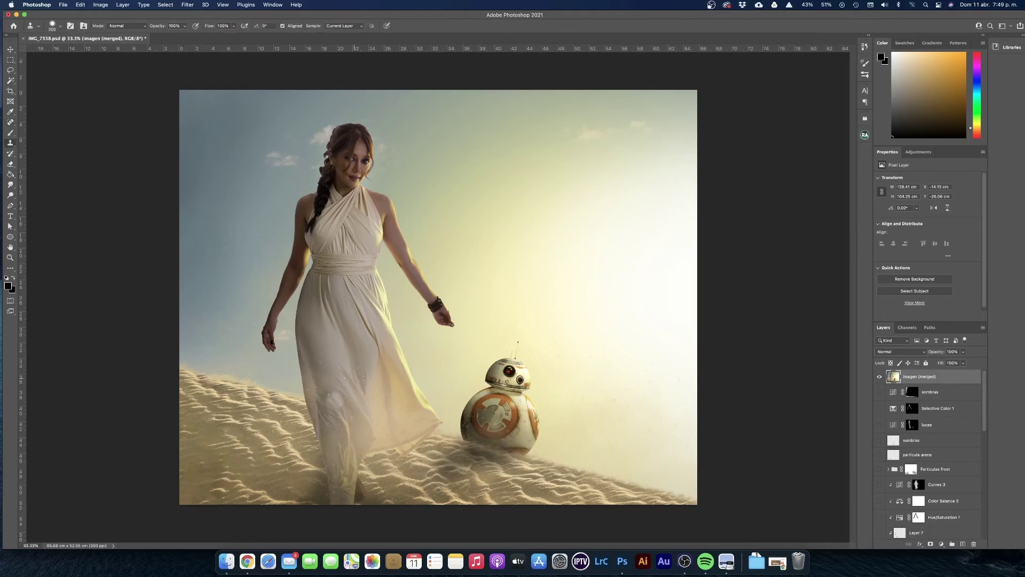